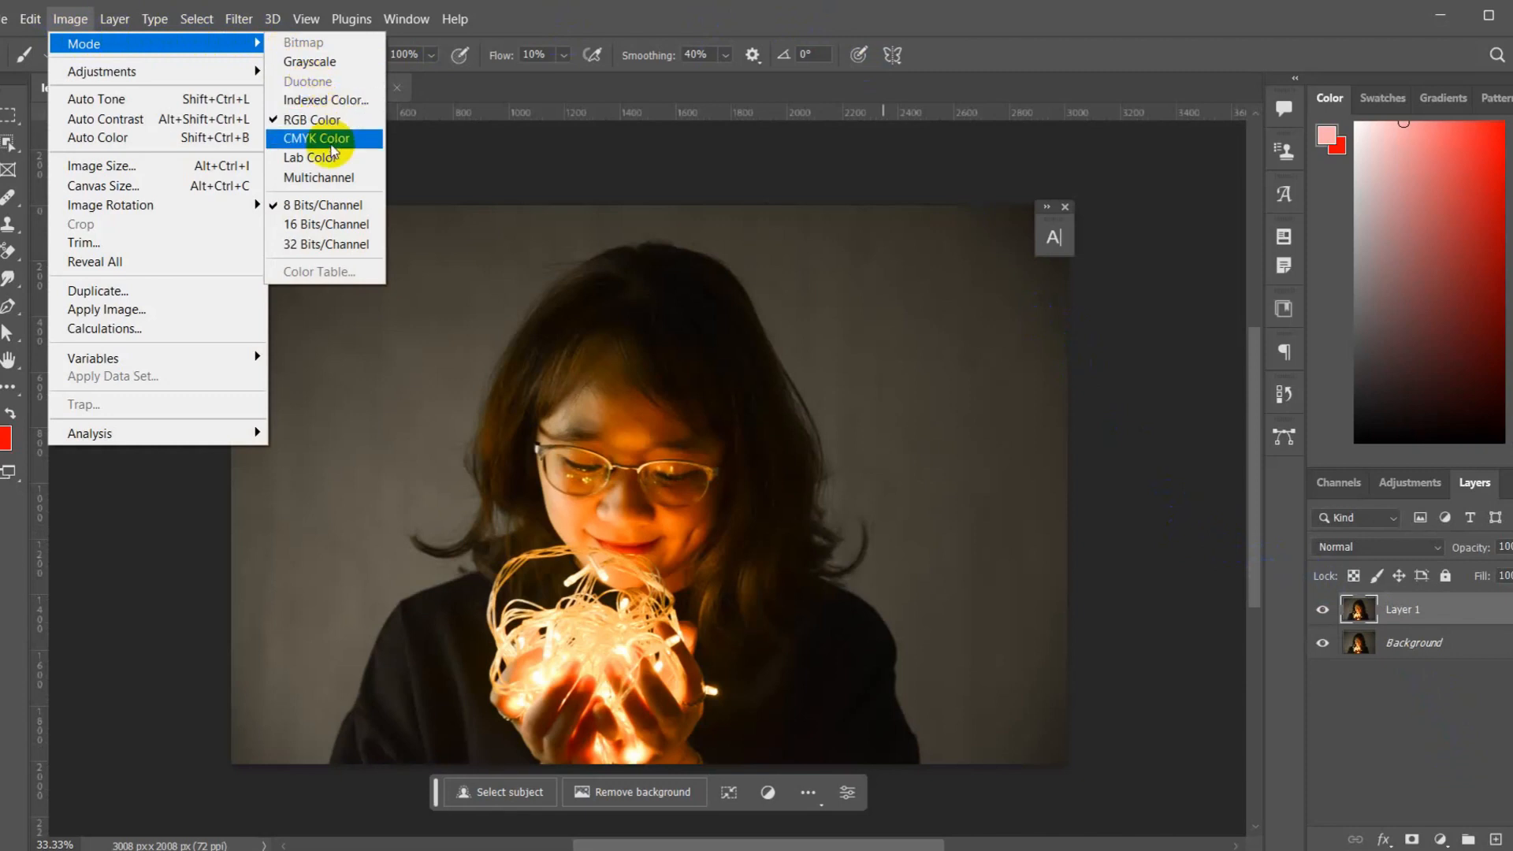
Convert the image to Lab Color without flattening its layers and isolate the Lightness channel of Layer 1
left_click(318, 158)
left_click(973, 341)
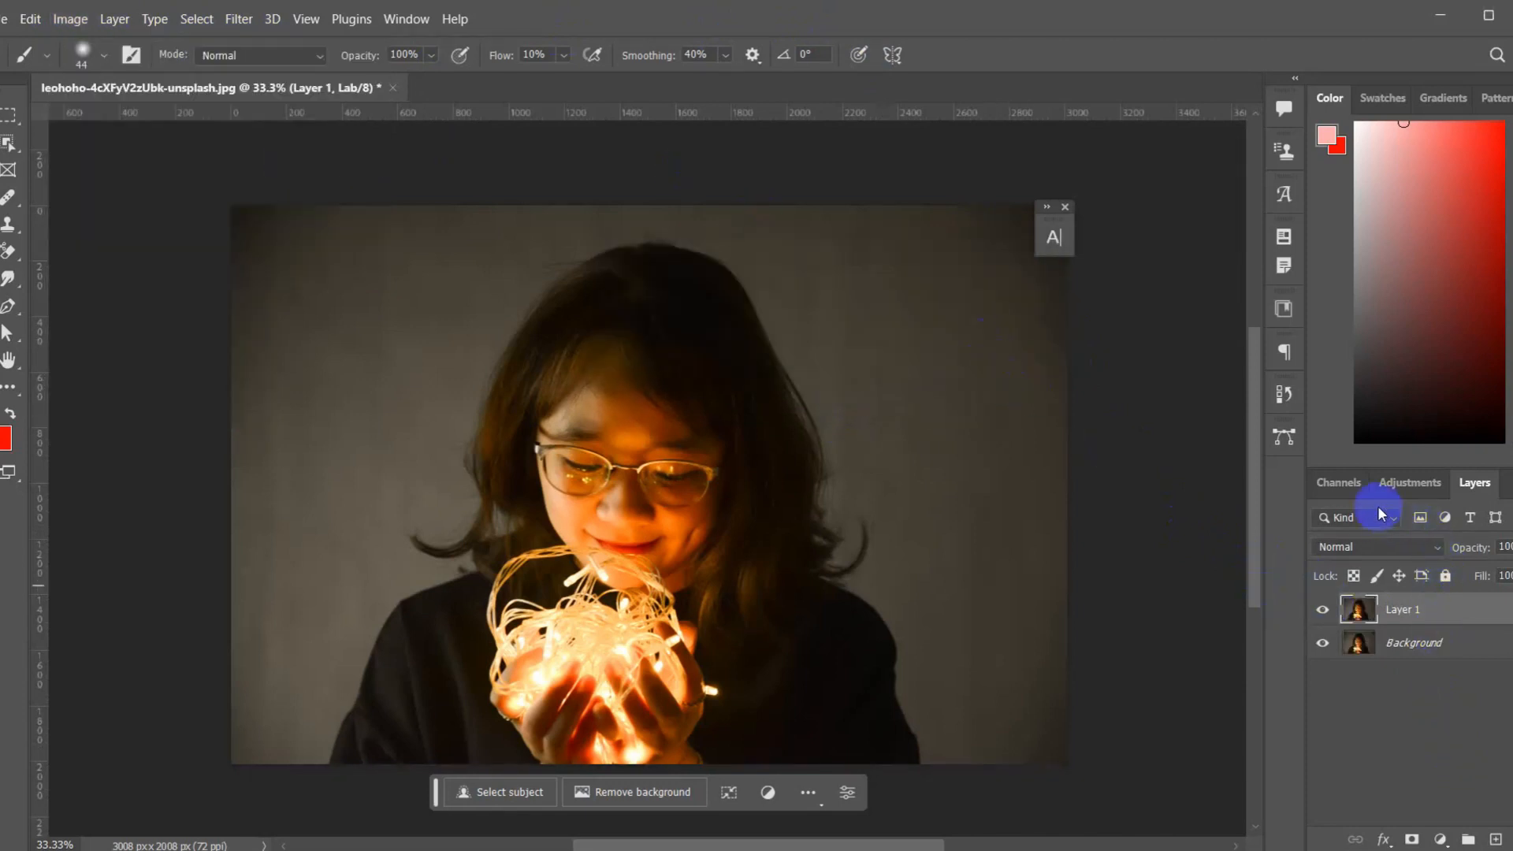
left_click(1339, 484)
left_click(1390, 545)
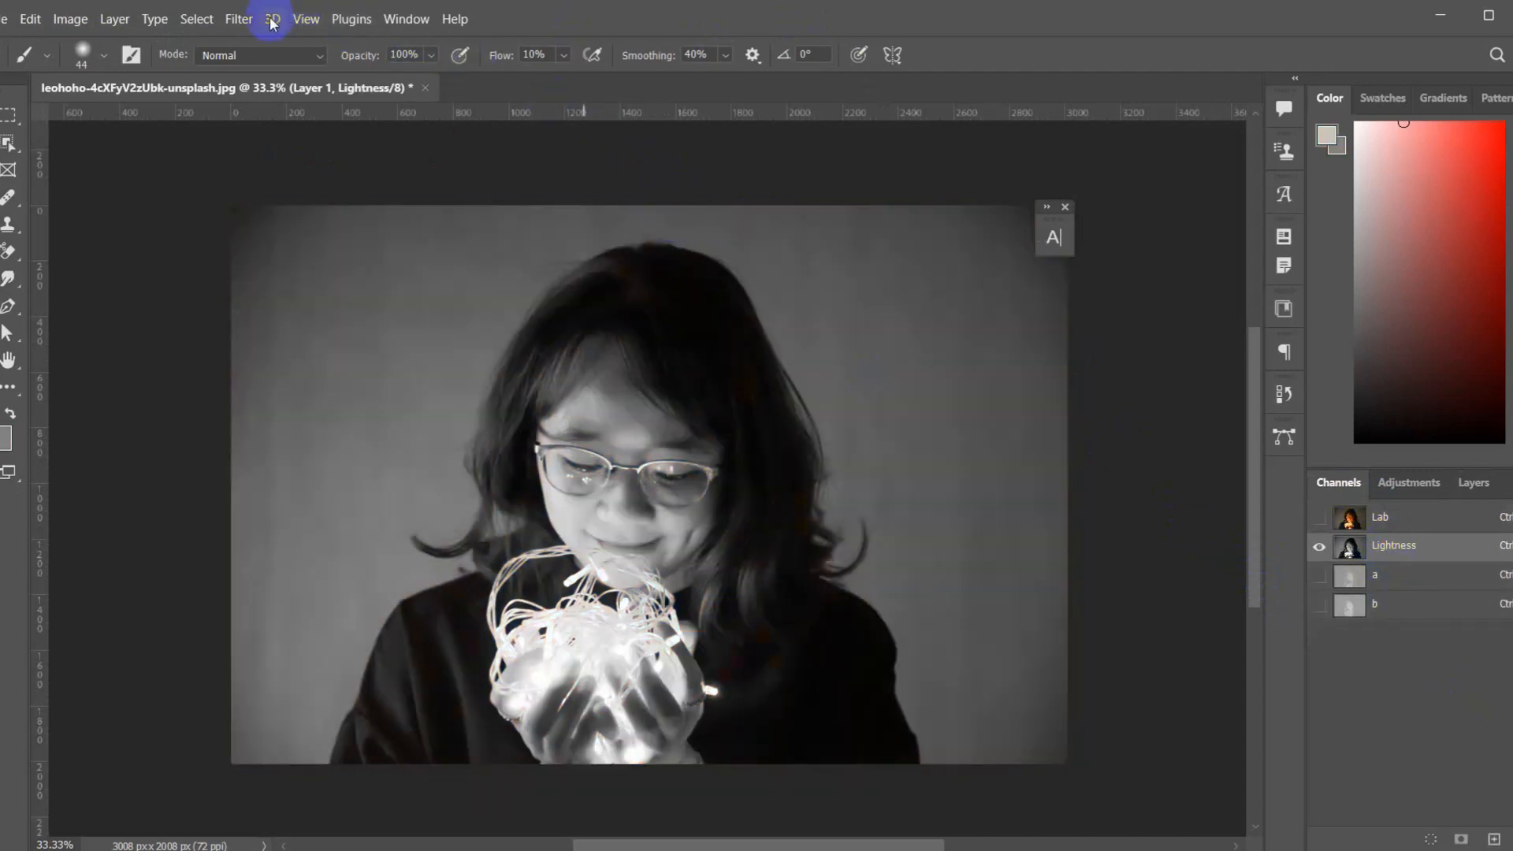
Sharpen the Lightness channel with Unsharp Mask at Amount 390%, Radius 2.0 pixels and Threshold 2 levels
left_click(238, 19)
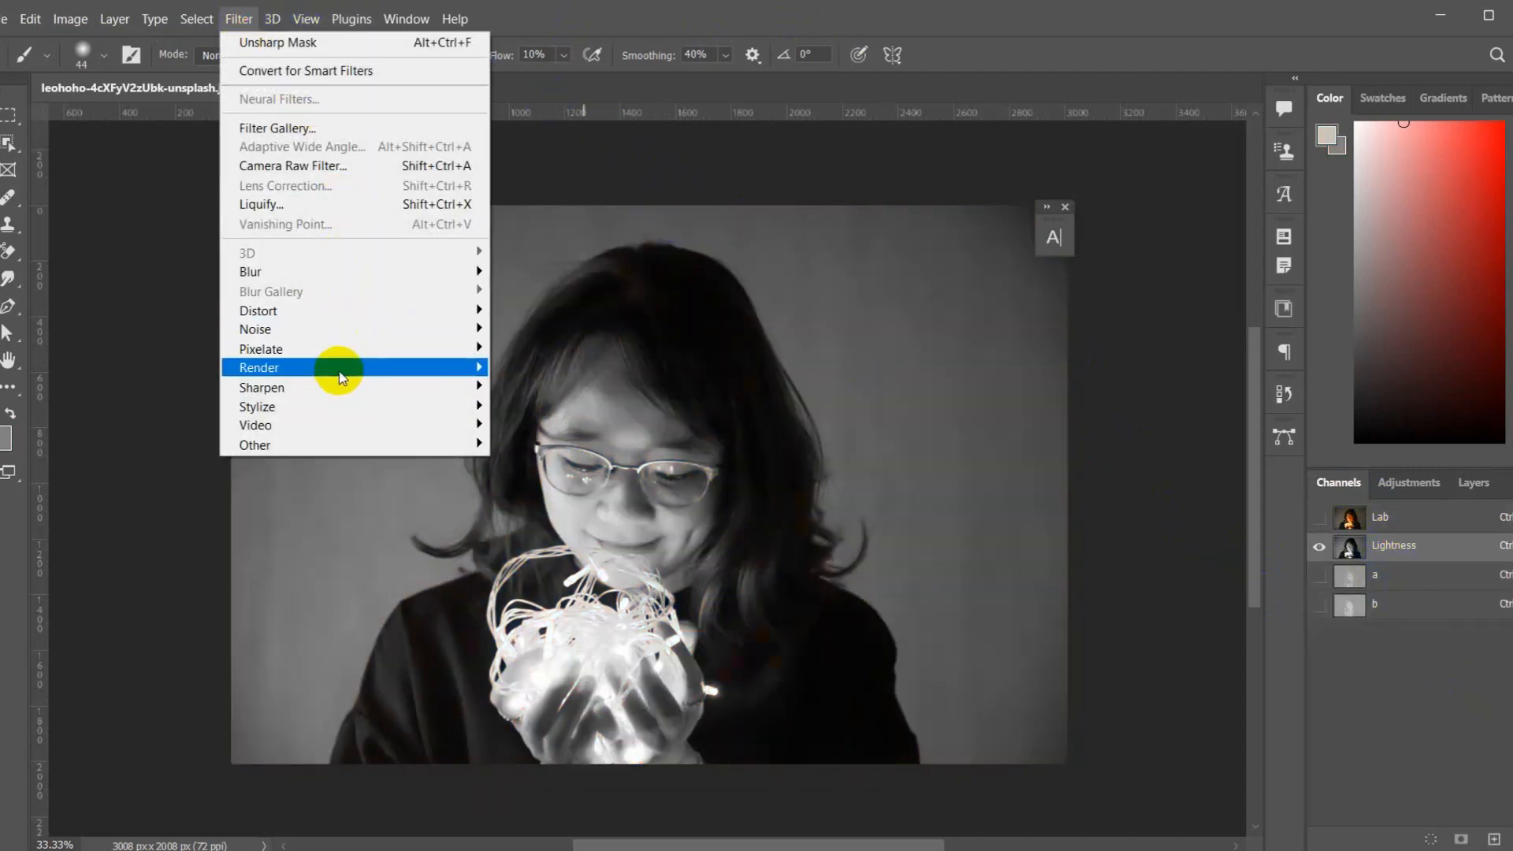
mouse_move(482, 390)
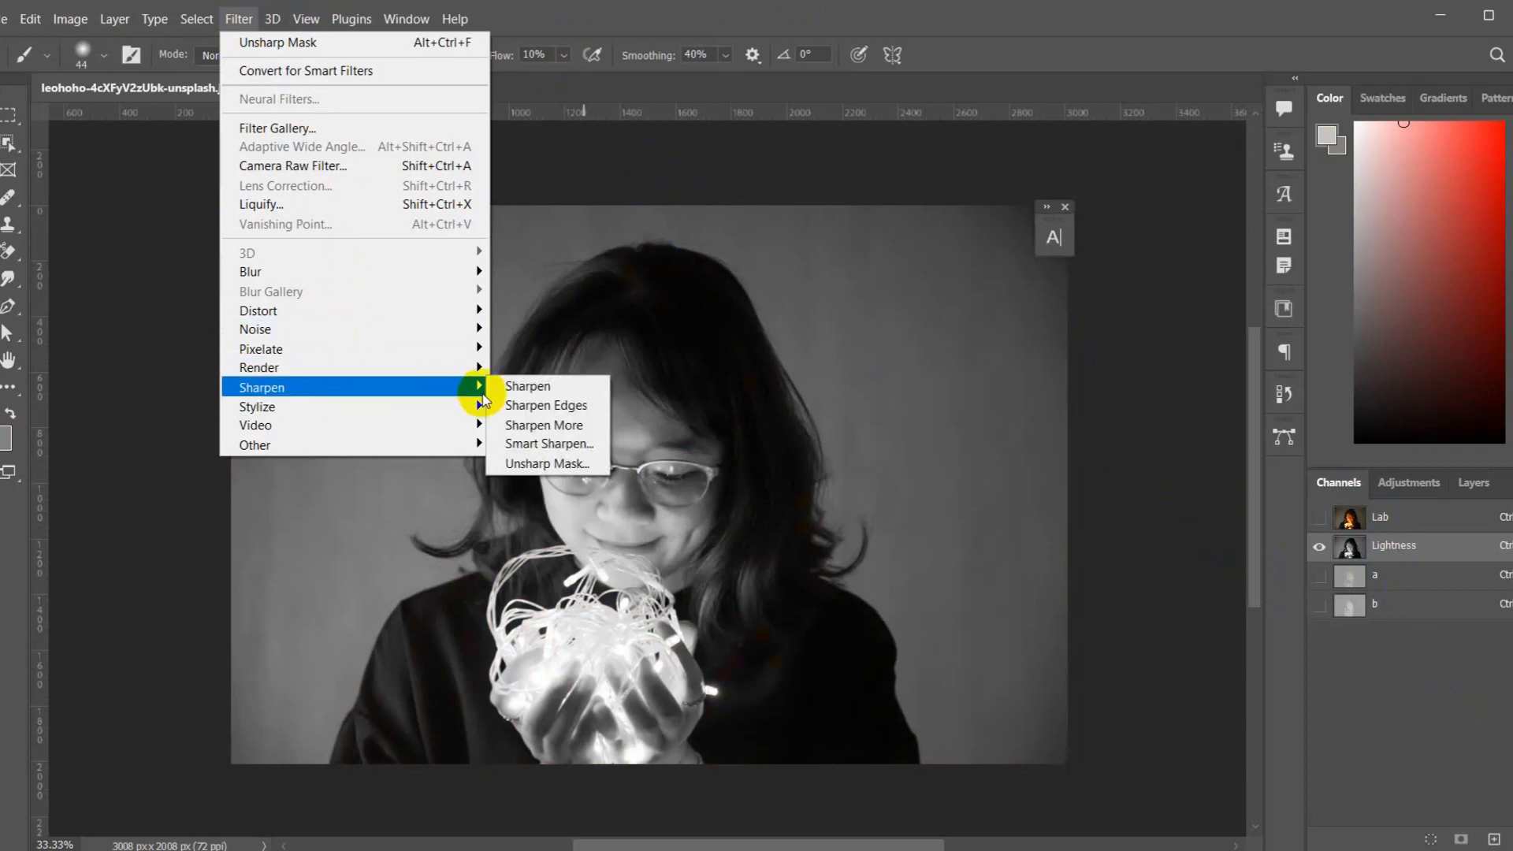
left_click(548, 464)
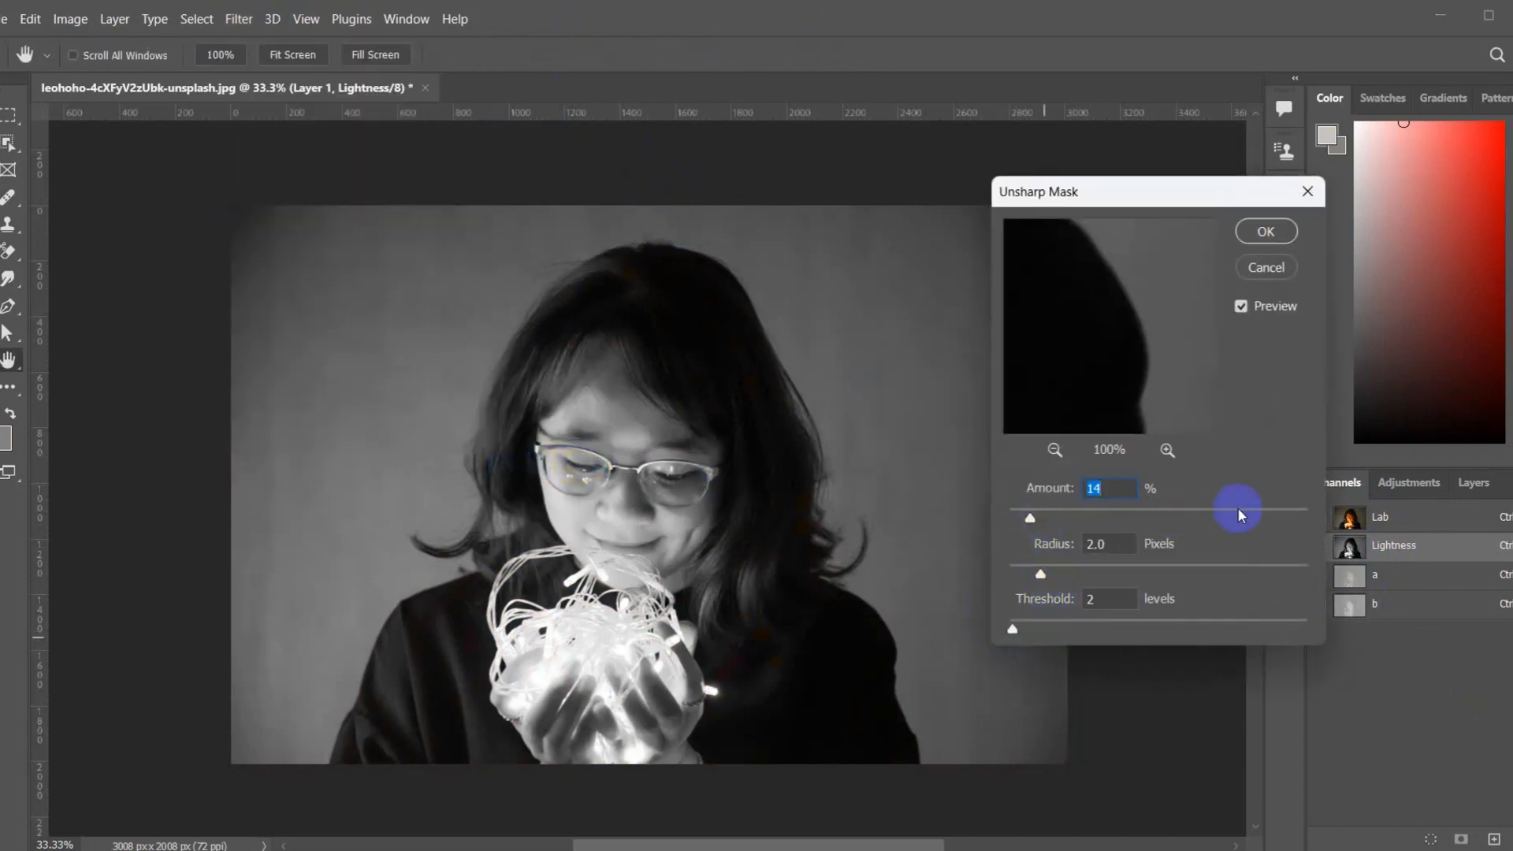
left_click_drag(1269, 517, 1292, 520)
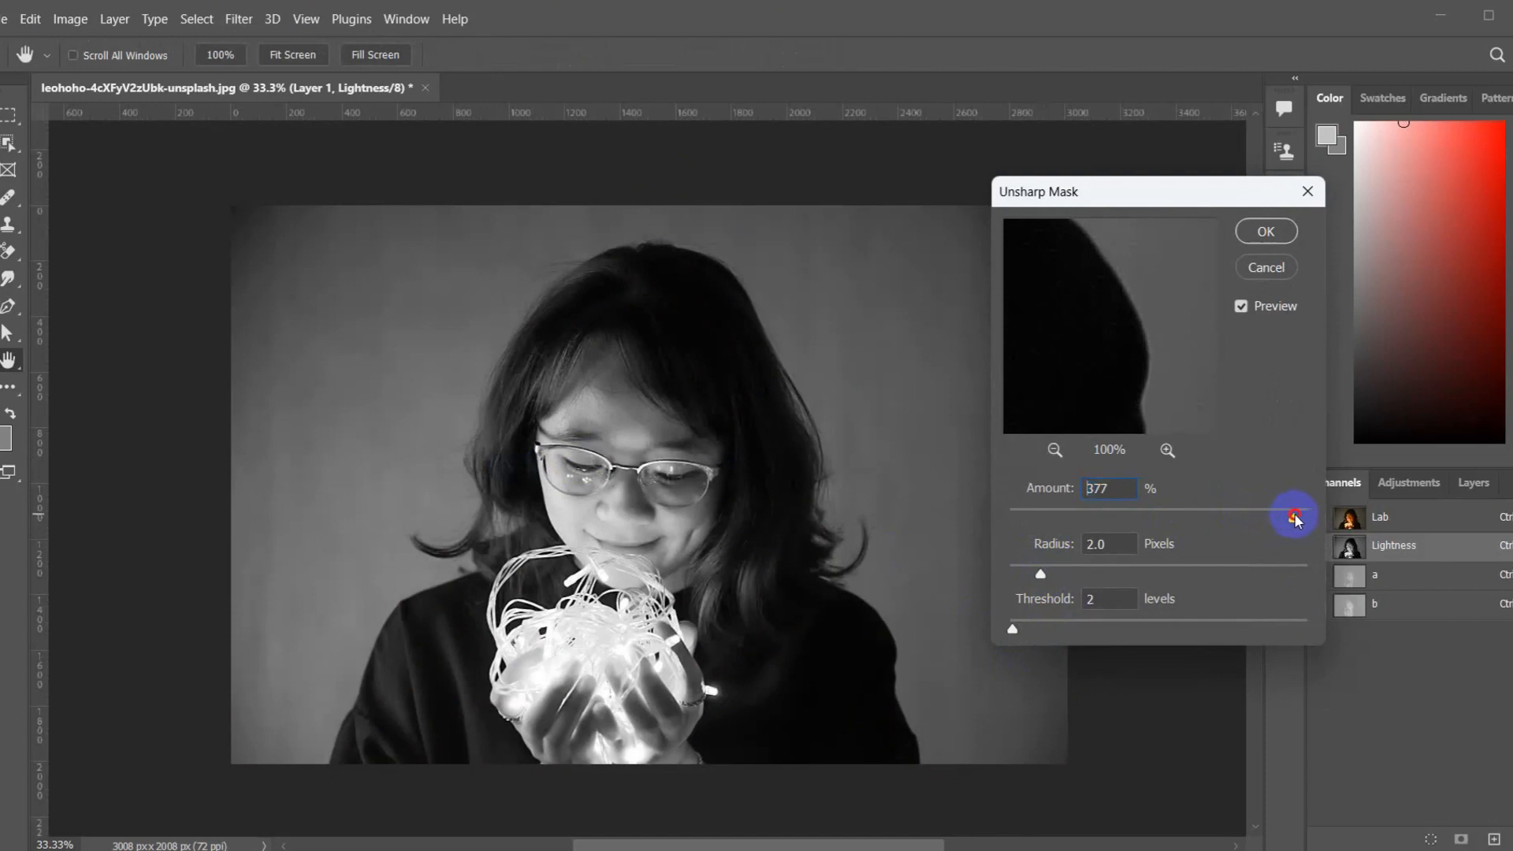
left_click(1265, 233)
key("b")
Apply a second, gentler Unsharp Mask to the Lightness channel with Amount 18%, Radius 2.0 pixels and Threshold 2 levels
left_click(239, 19)
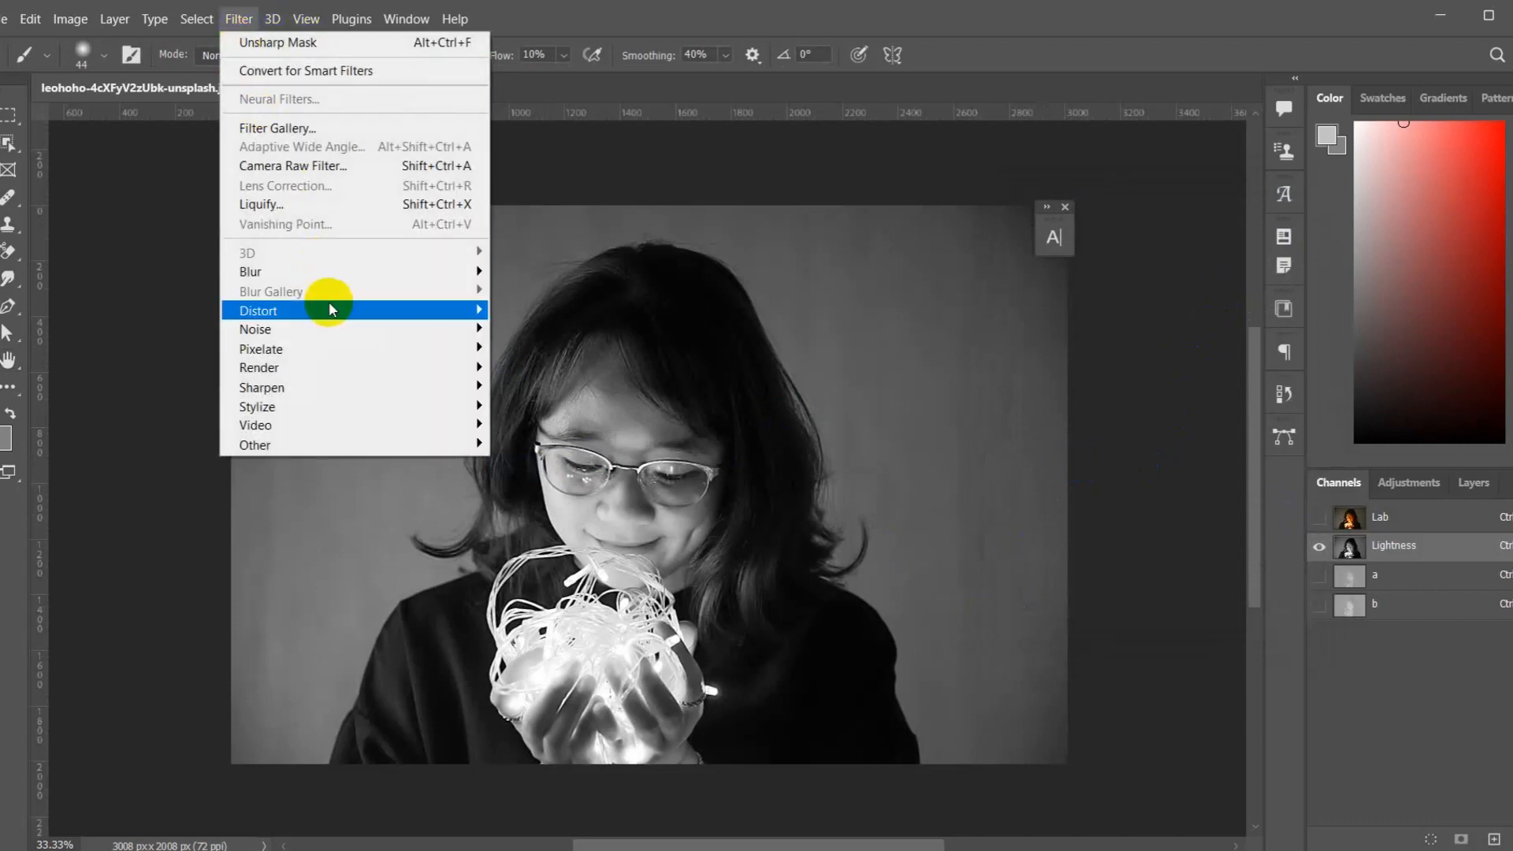
mouse_move(337, 385)
left_click(547, 464)
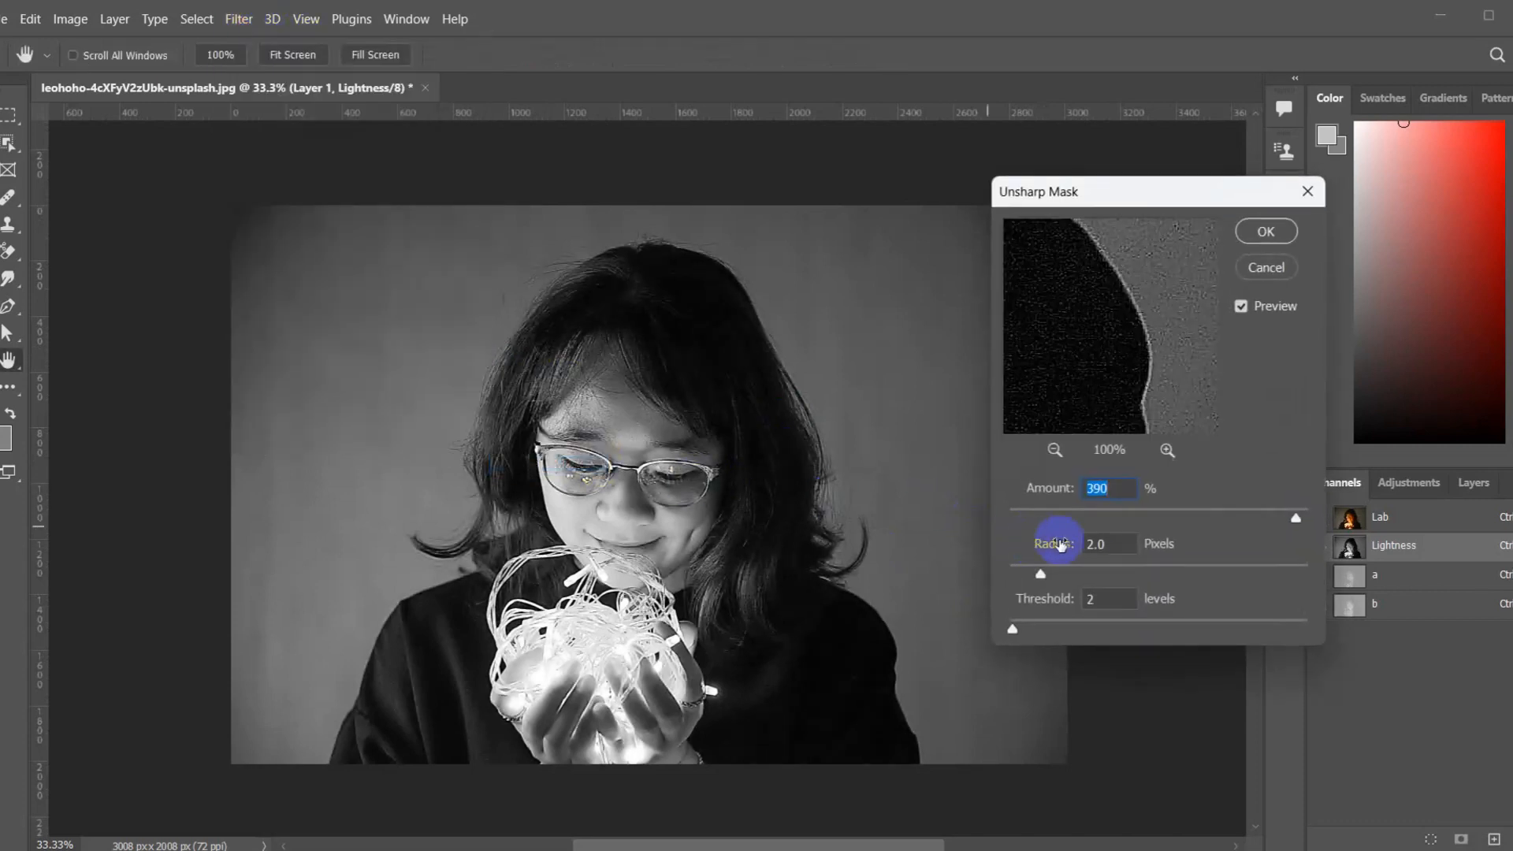
left_click_drag(1048, 516, 1046, 516)
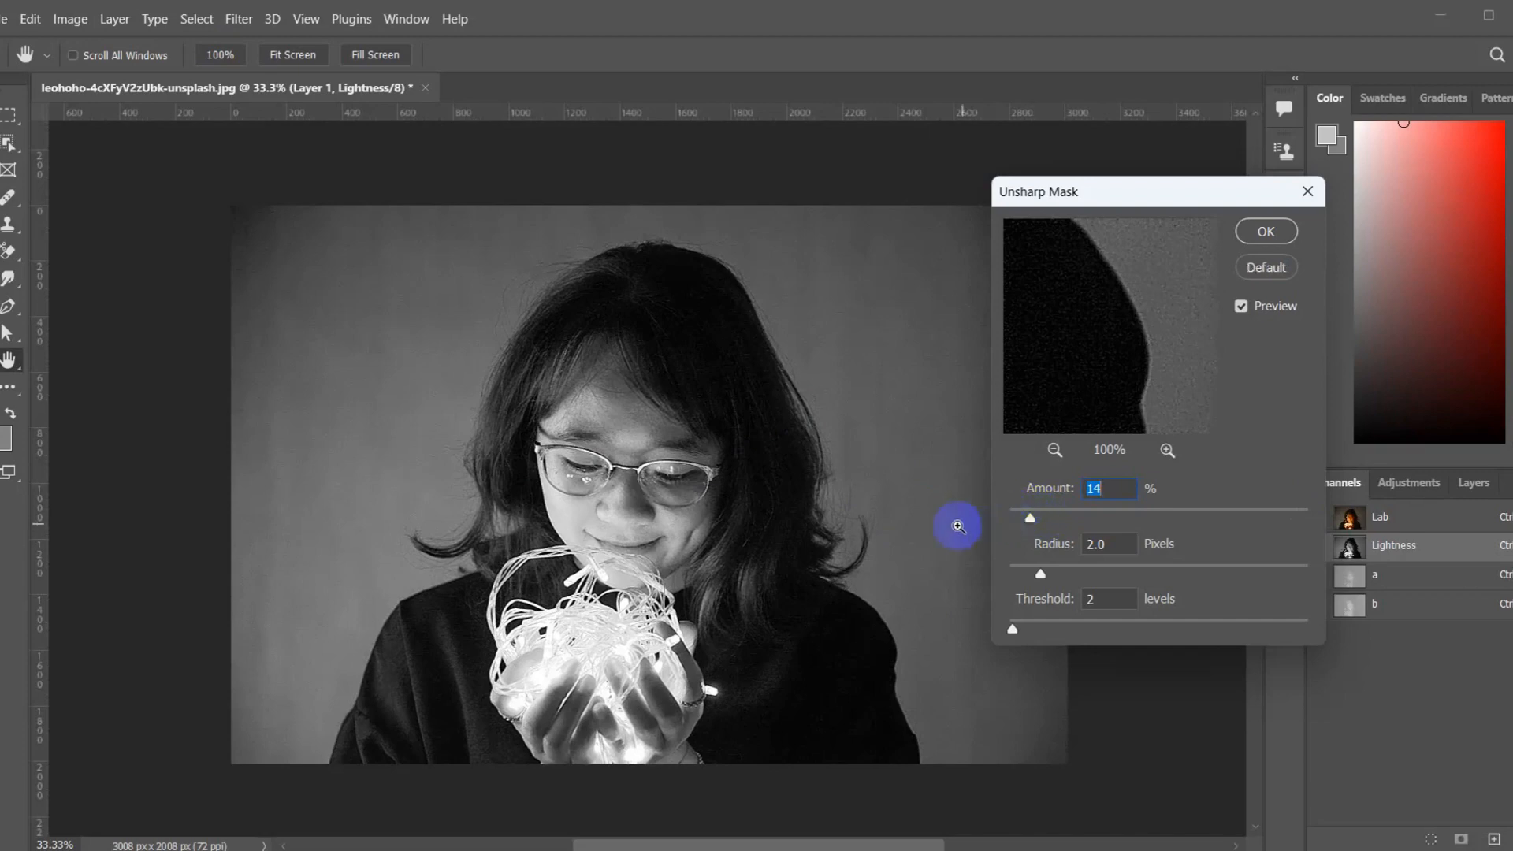
key("ctrl+plus")
key("ctrl+plus")
key("ctrl+plus")
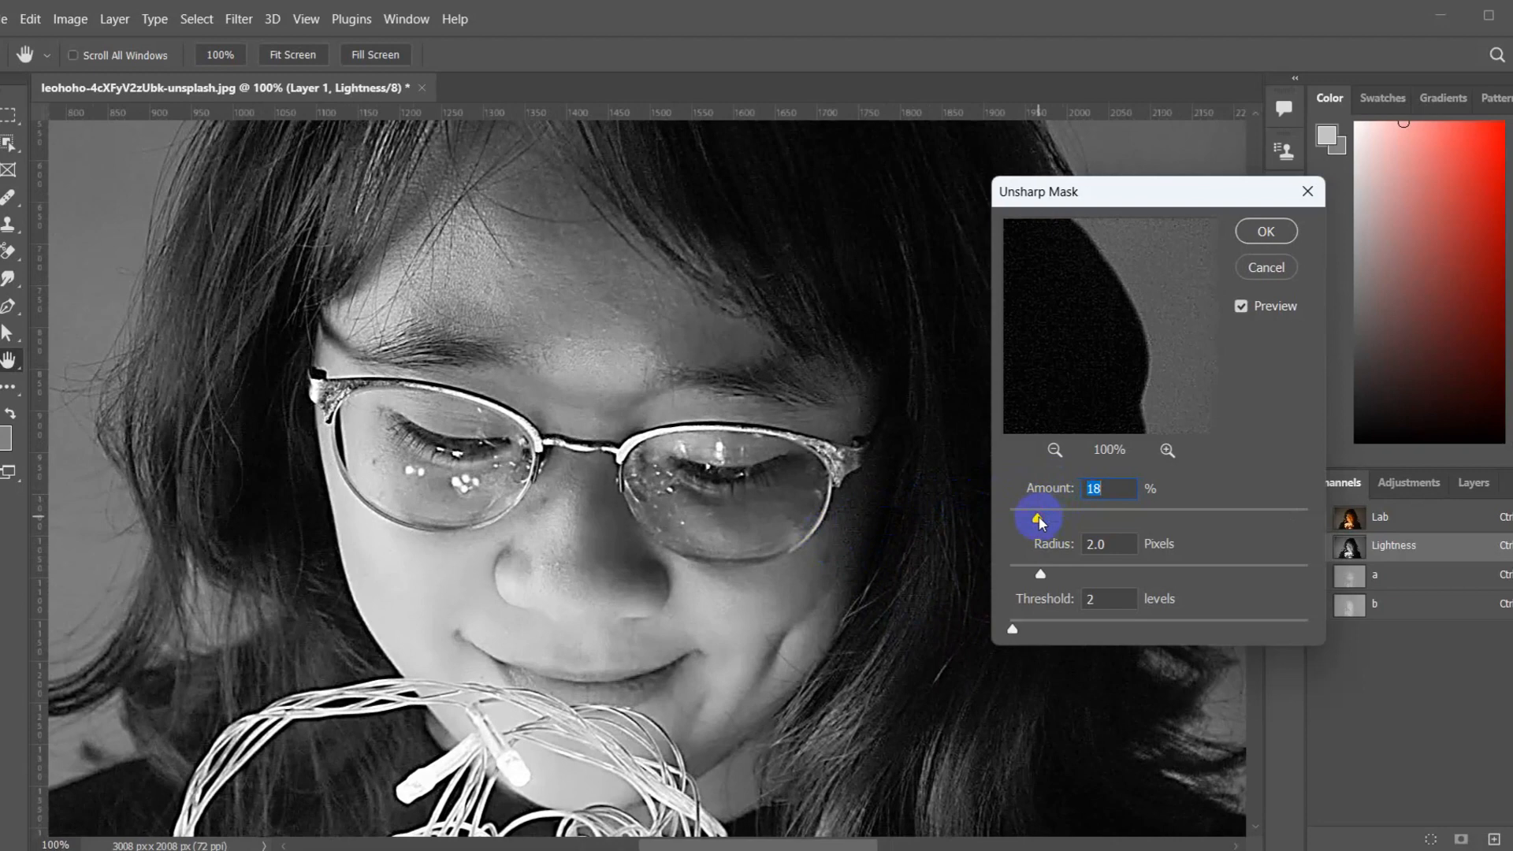
left_click_drag(836, 422, 823, 496)
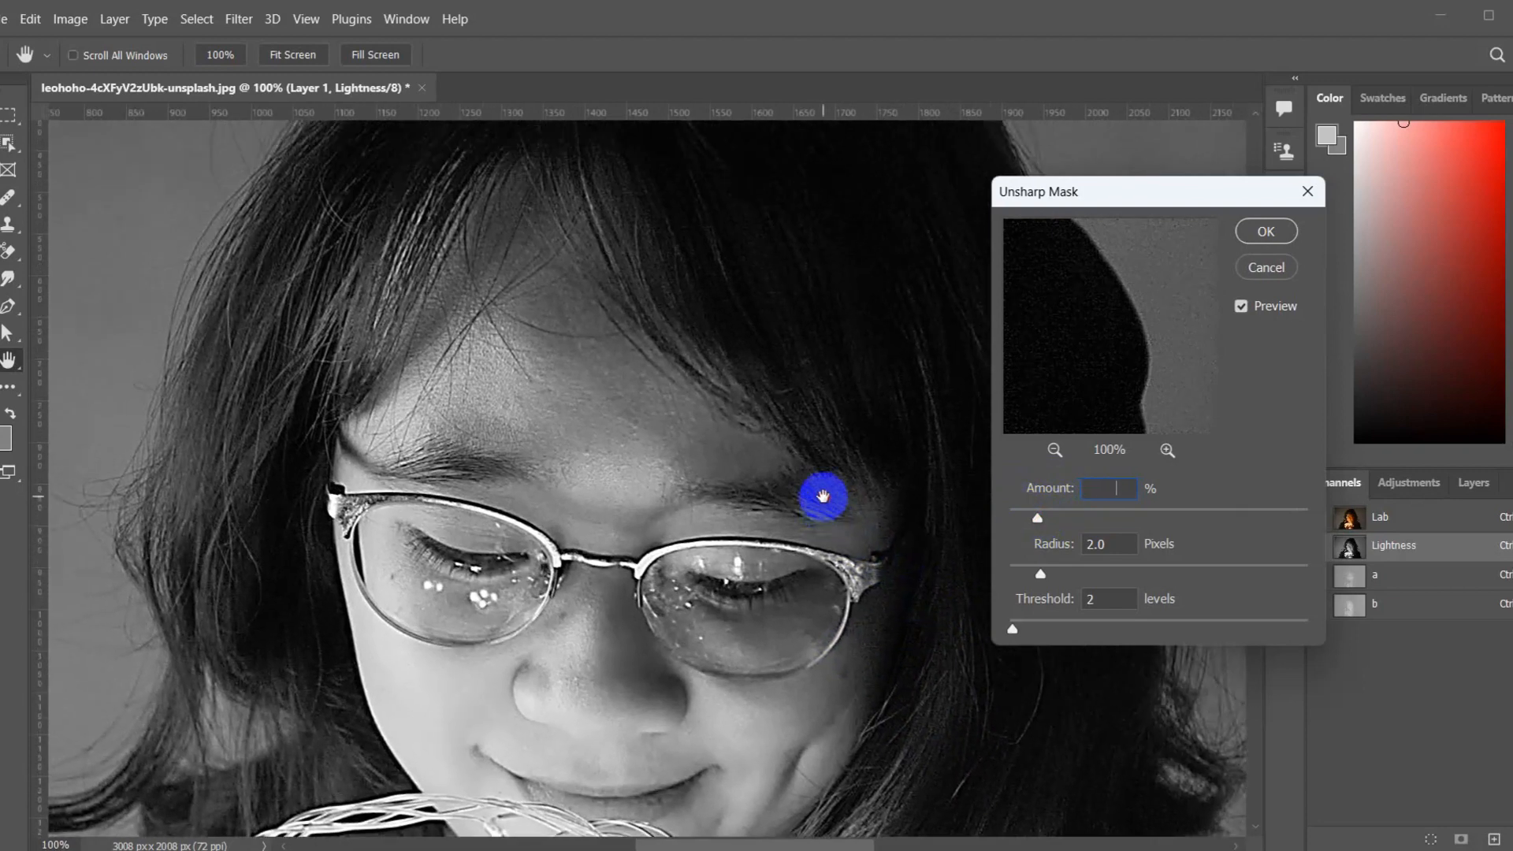
left_click(1048, 517)
left_click(809, 342)
left_click_drag(1037, 517, 1018, 516)
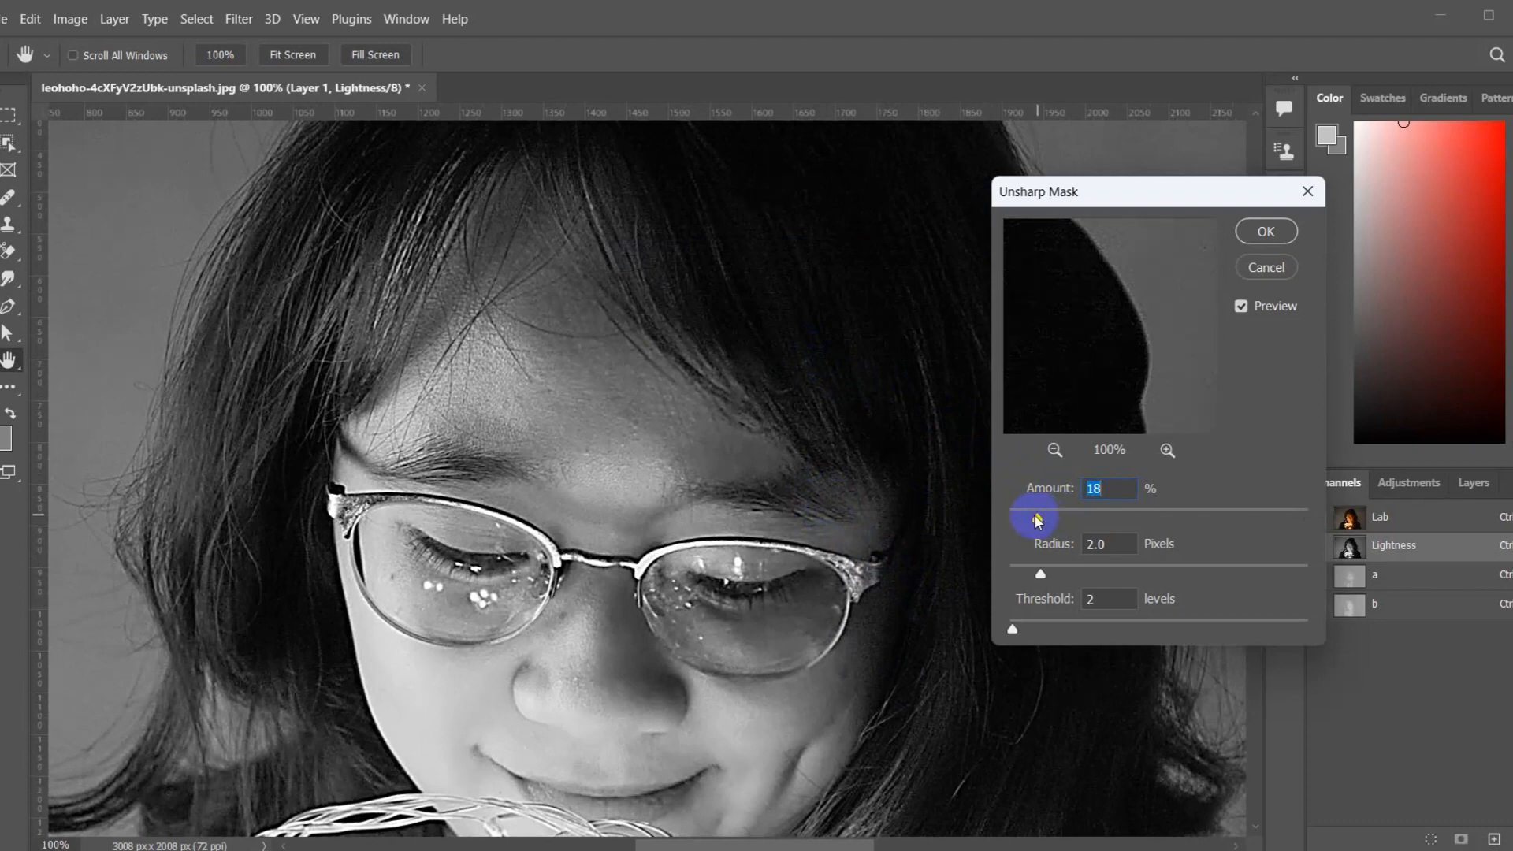
left_click(1282, 238)
Restore the full-colour Lab composite channel and return to the layer list
left_click(1399, 522)
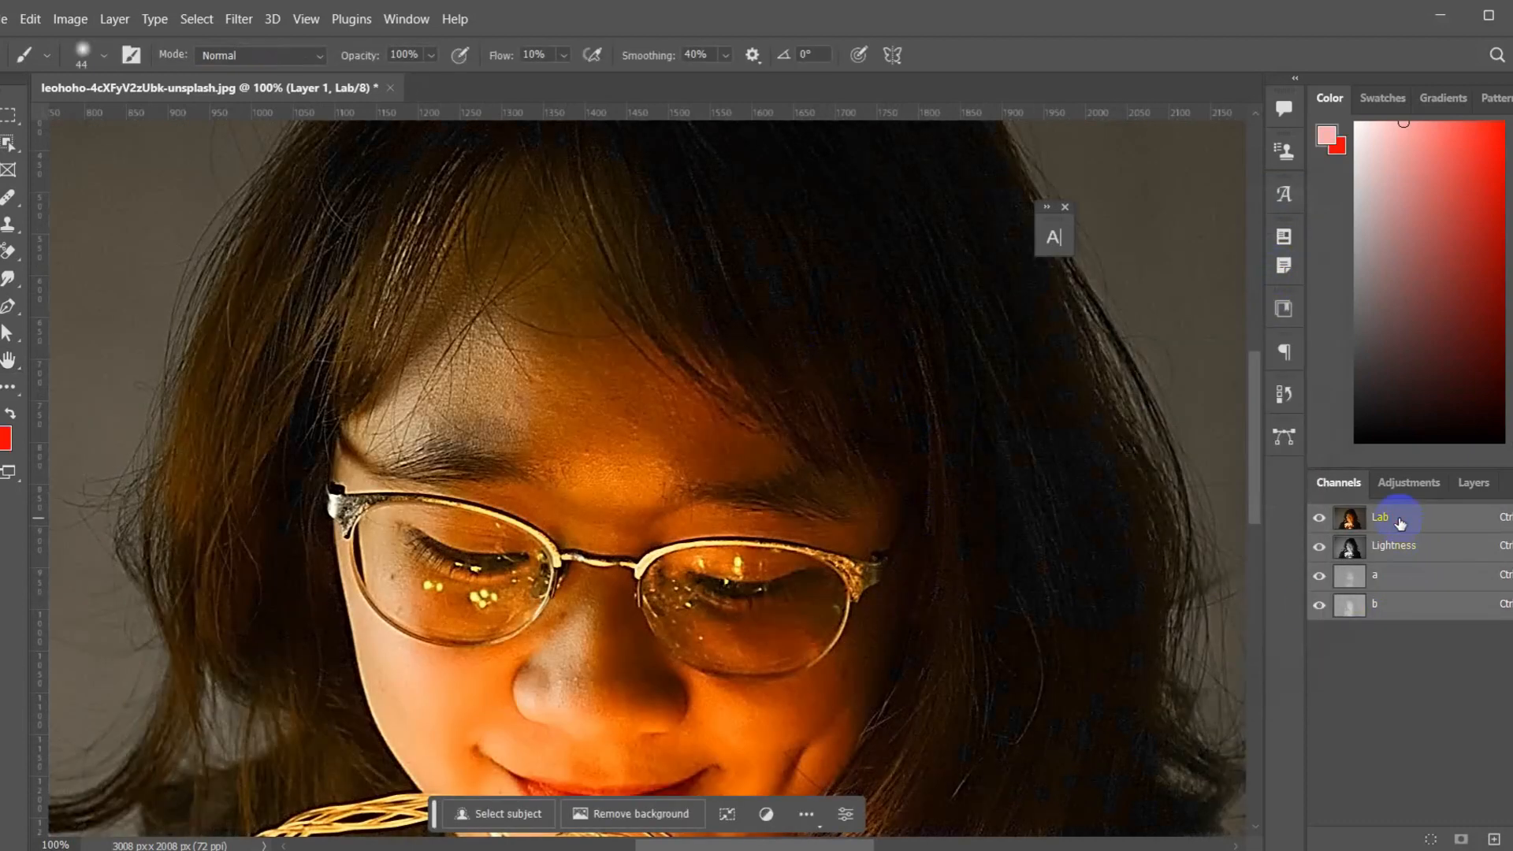
key("ctrl+minus")
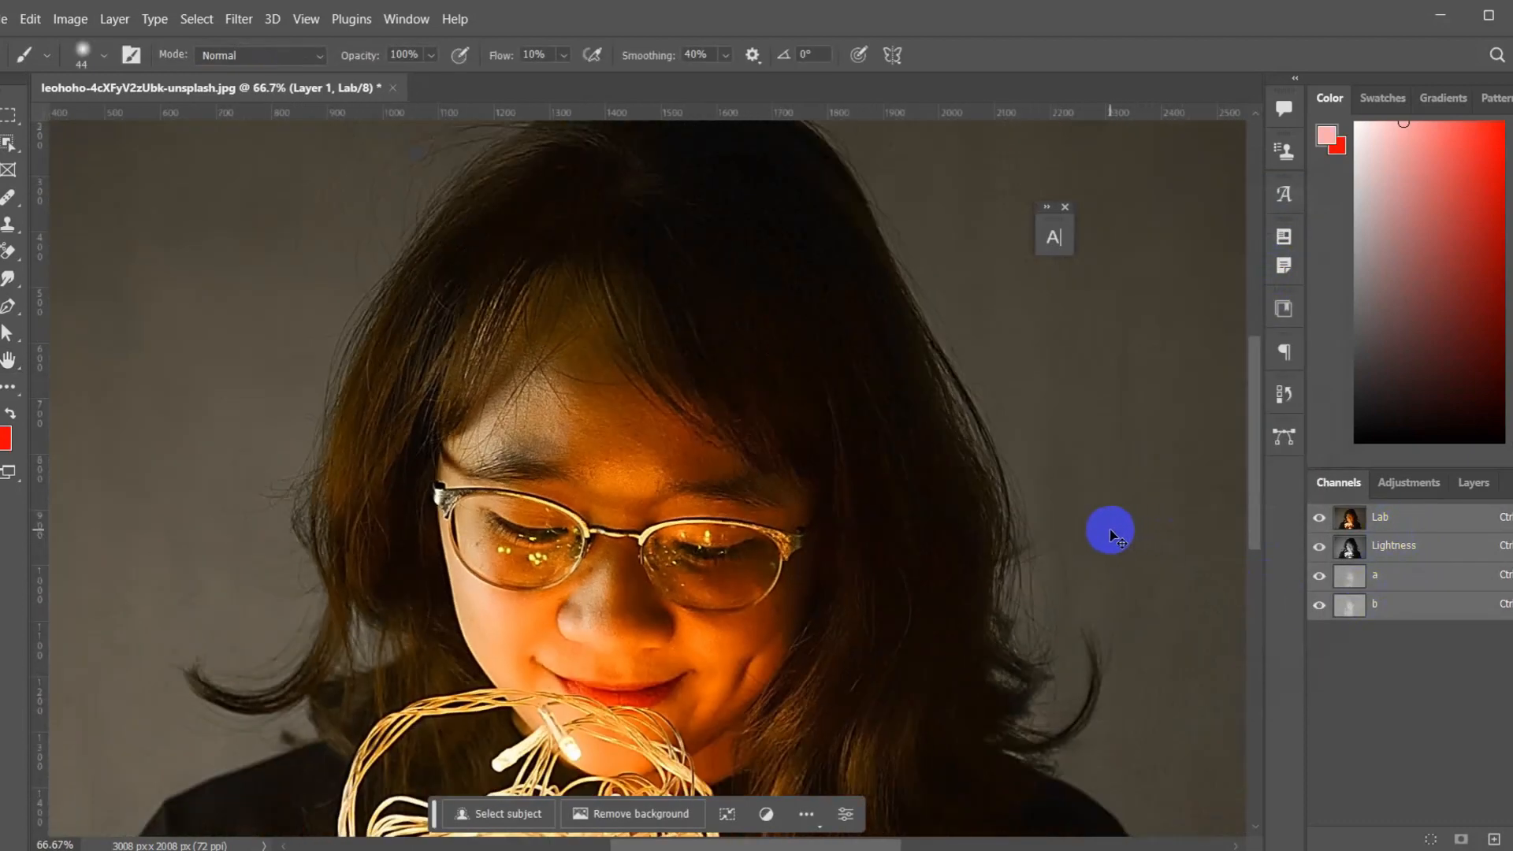
key("ctrl+minus")
left_click_drag(811, 675, 792, 556)
left_click(1473, 482)
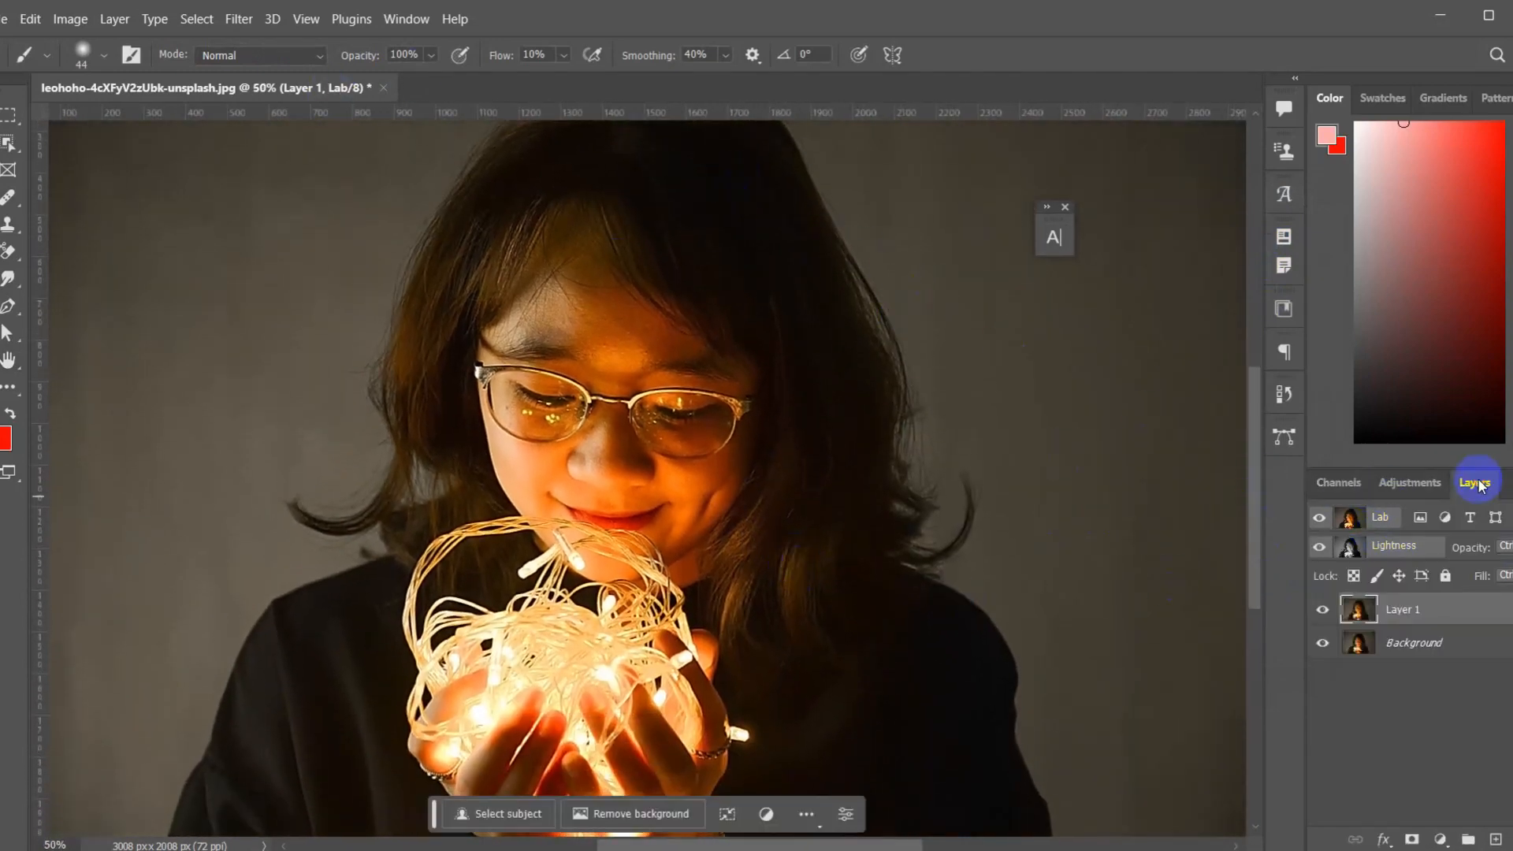
Convert the image back to RGB Color mode without flattening the layers
left_click(70, 19)
mouse_move(90, 43)
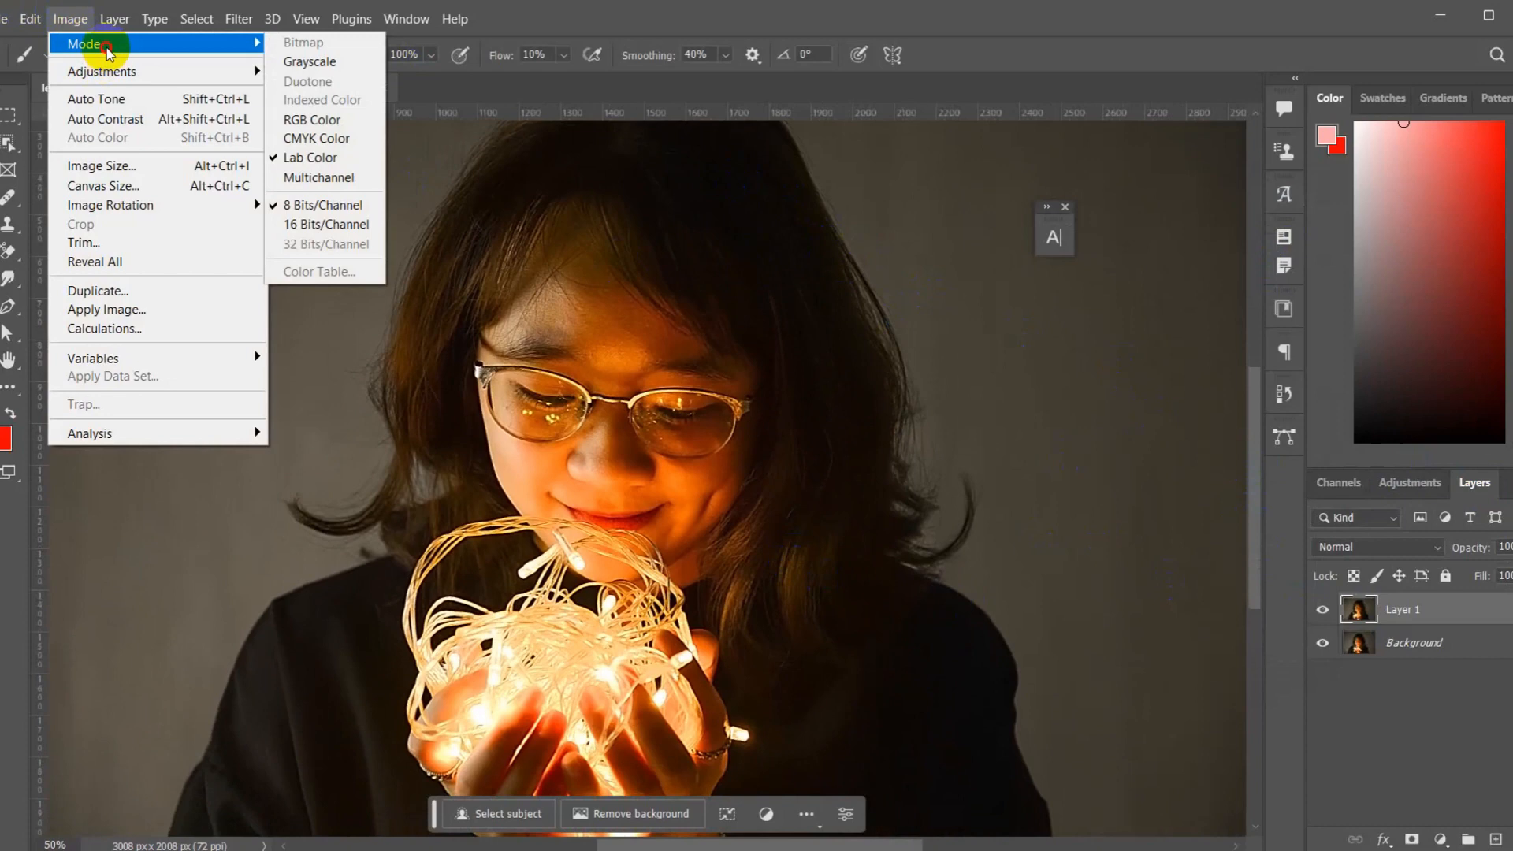
left_click(359, 115)
left_click(955, 350)
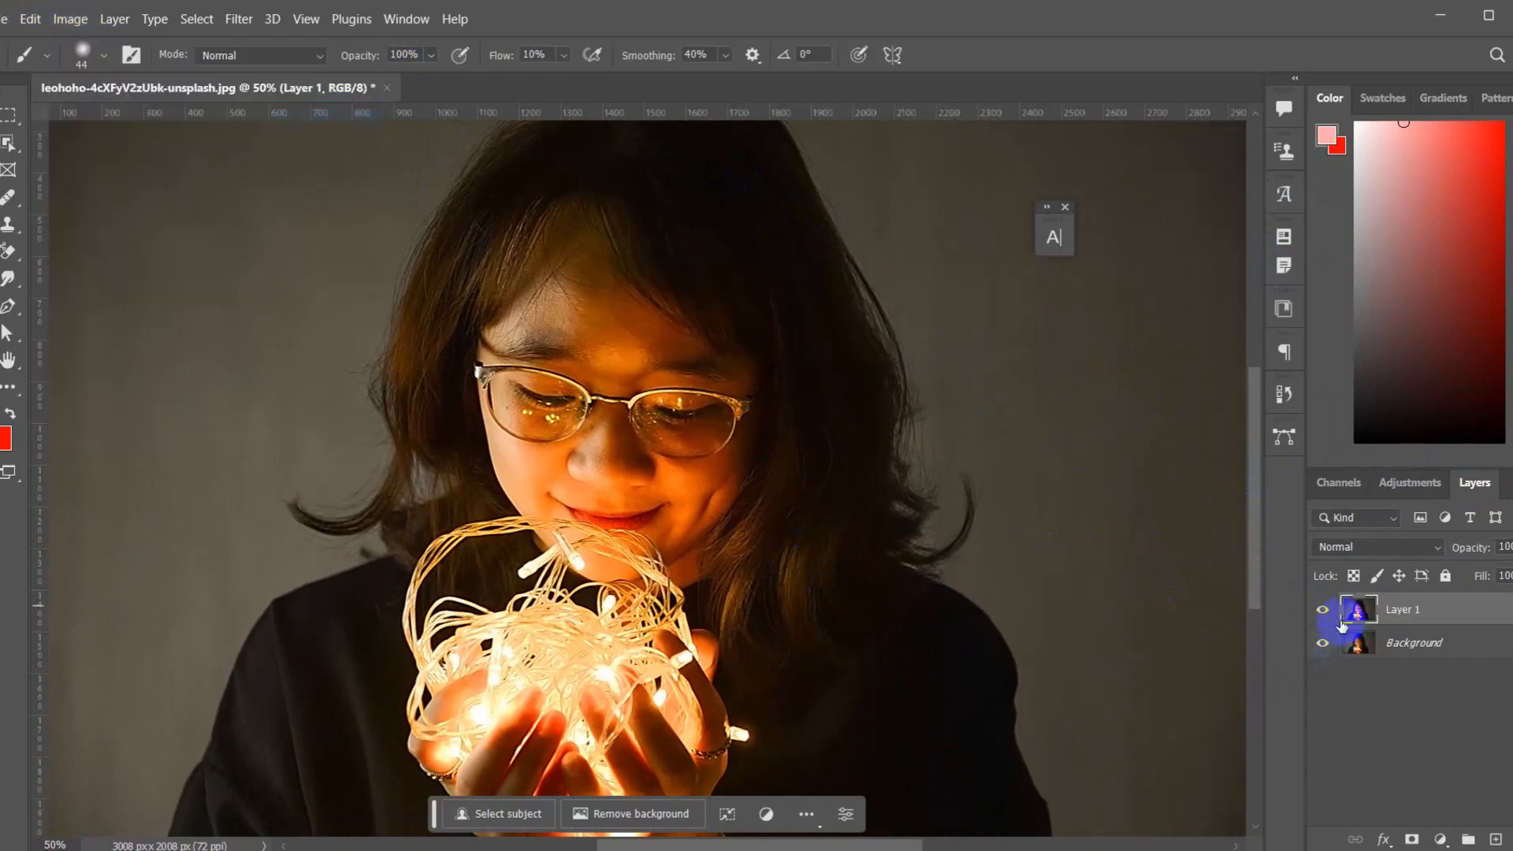
Close the small floating panel over the photo and move the contextual task bar away from the image
key("ctrl+minus")
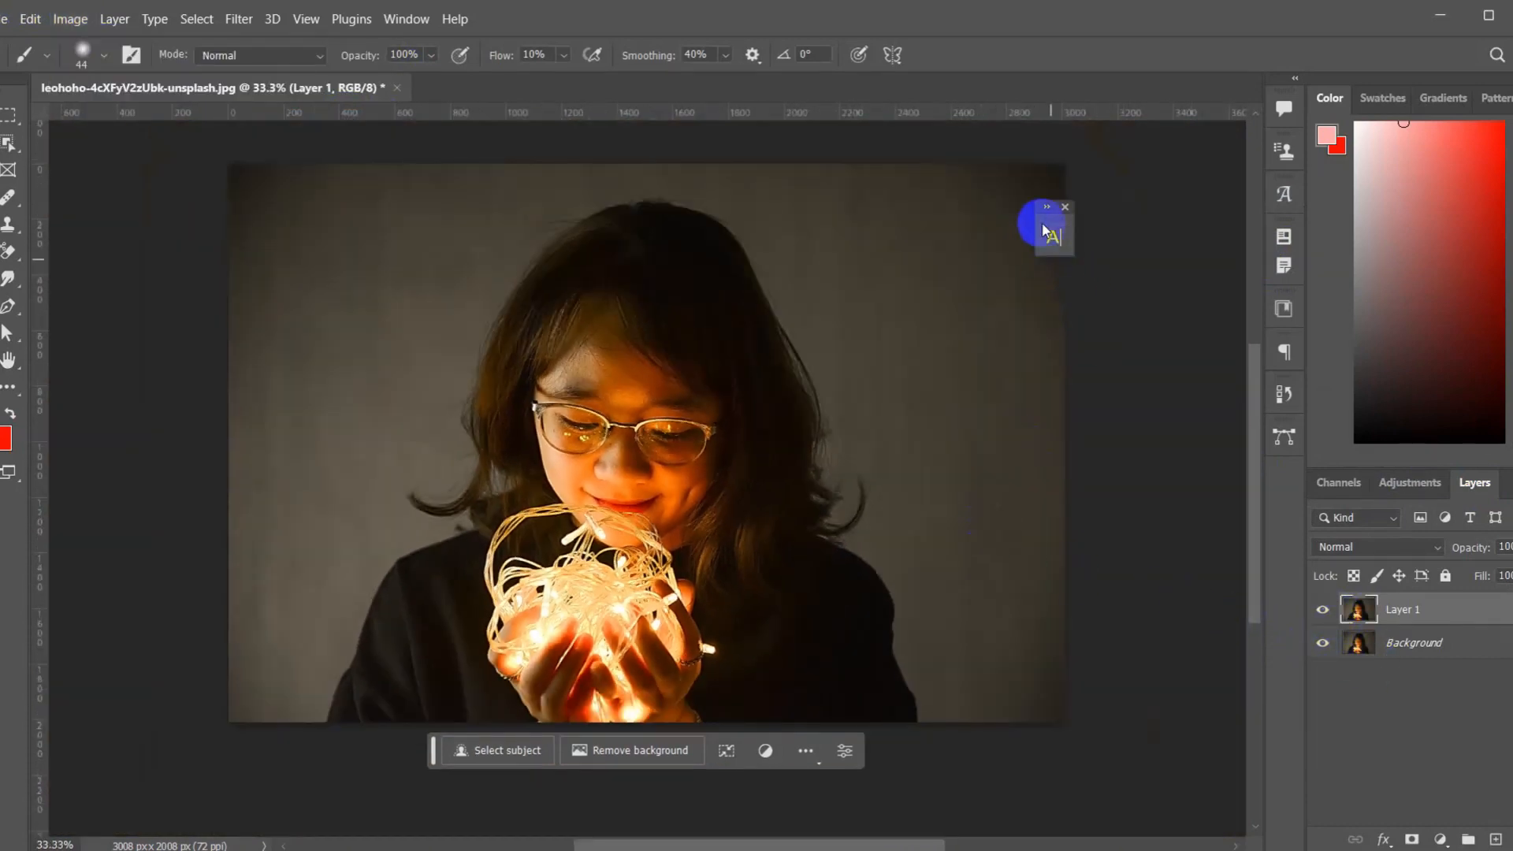
left_click(1068, 208)
left_click_drag(433, 750, 36, 798)
Compare the portrait with and without the sharpened Layer 1, examining the face, hair and glasses up close
left_click(1321, 609)
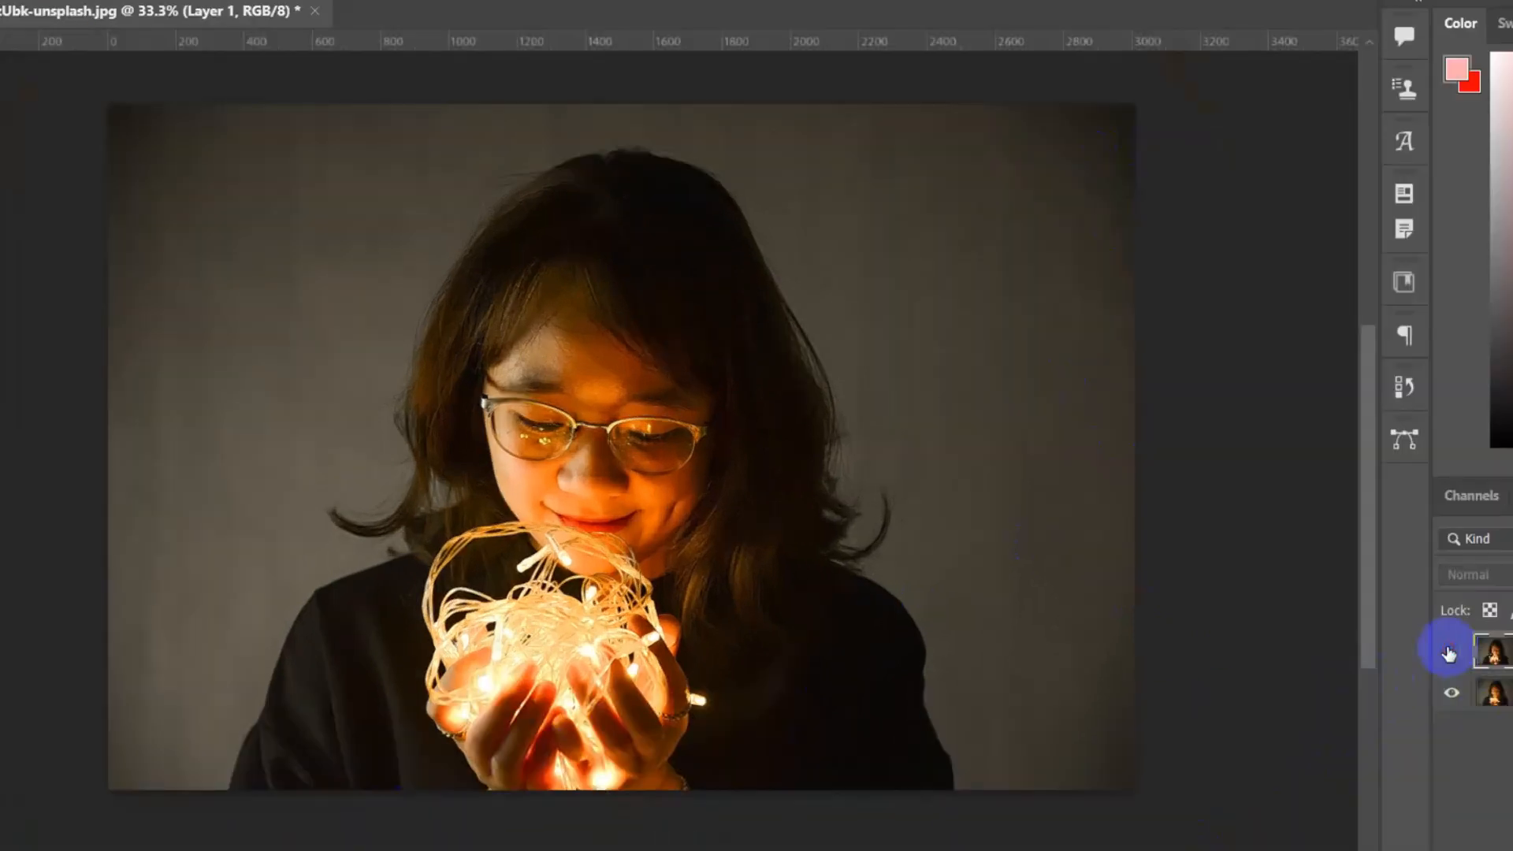
left_click(1505, 693)
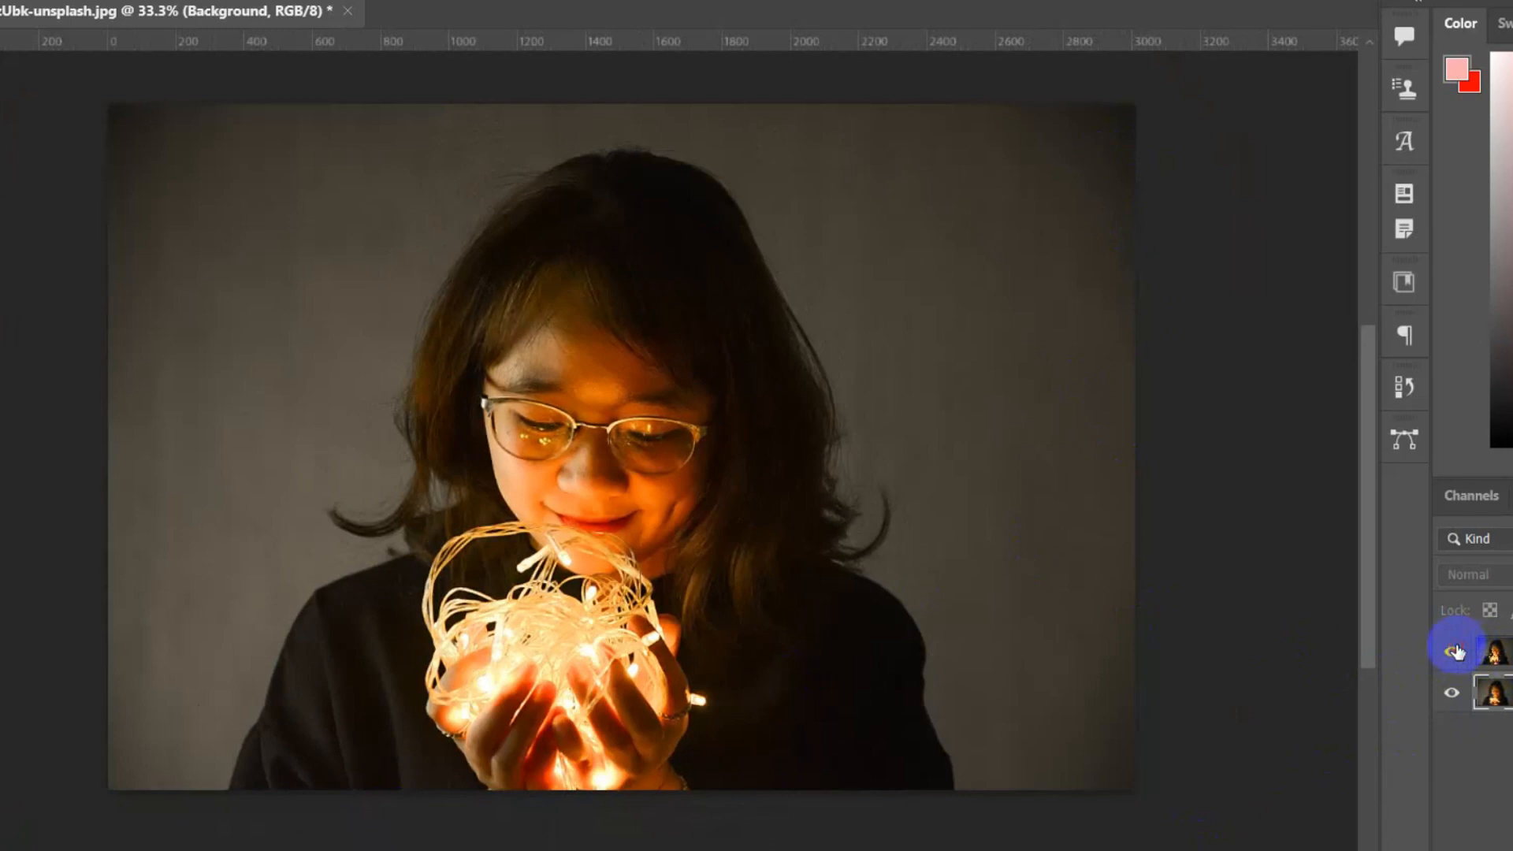
key("ctrl+plus")
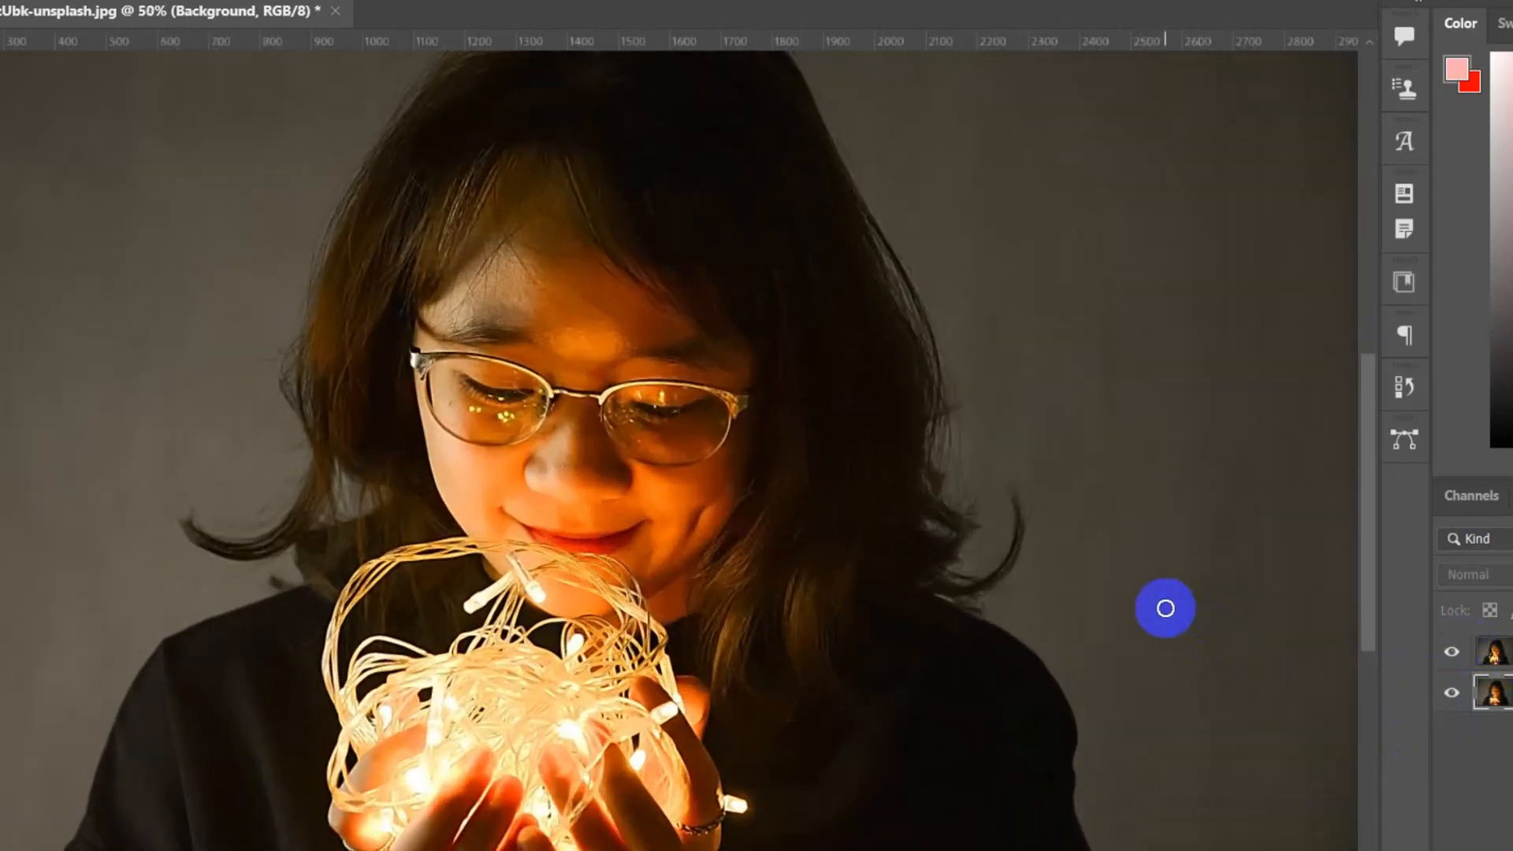
key("ctrl+plus")
left_click_drag(827, 412, 896, 715)
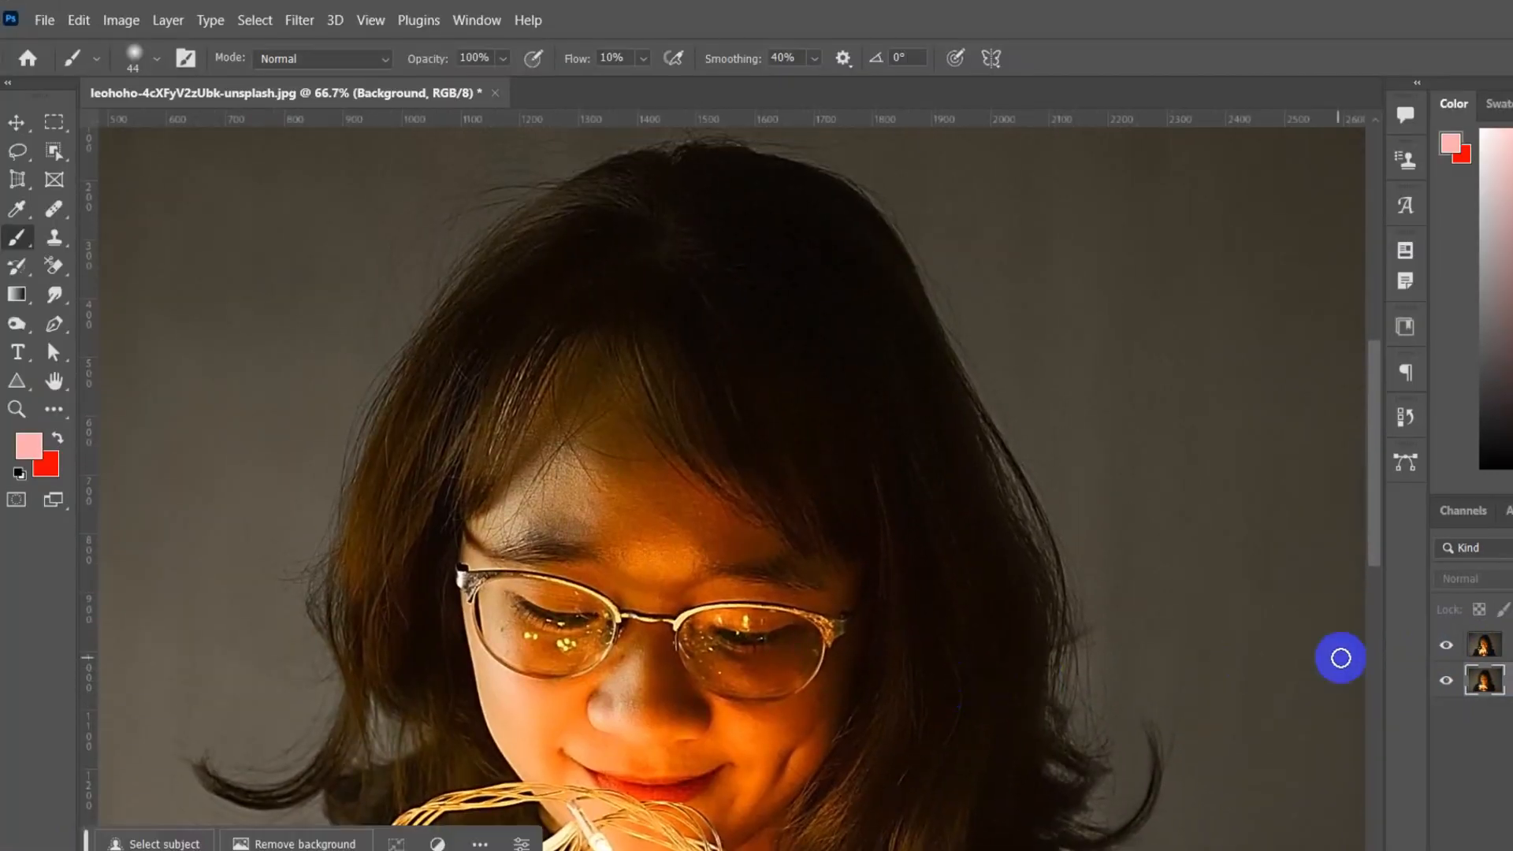
left_click(1447, 646)
left_click(1447, 646)
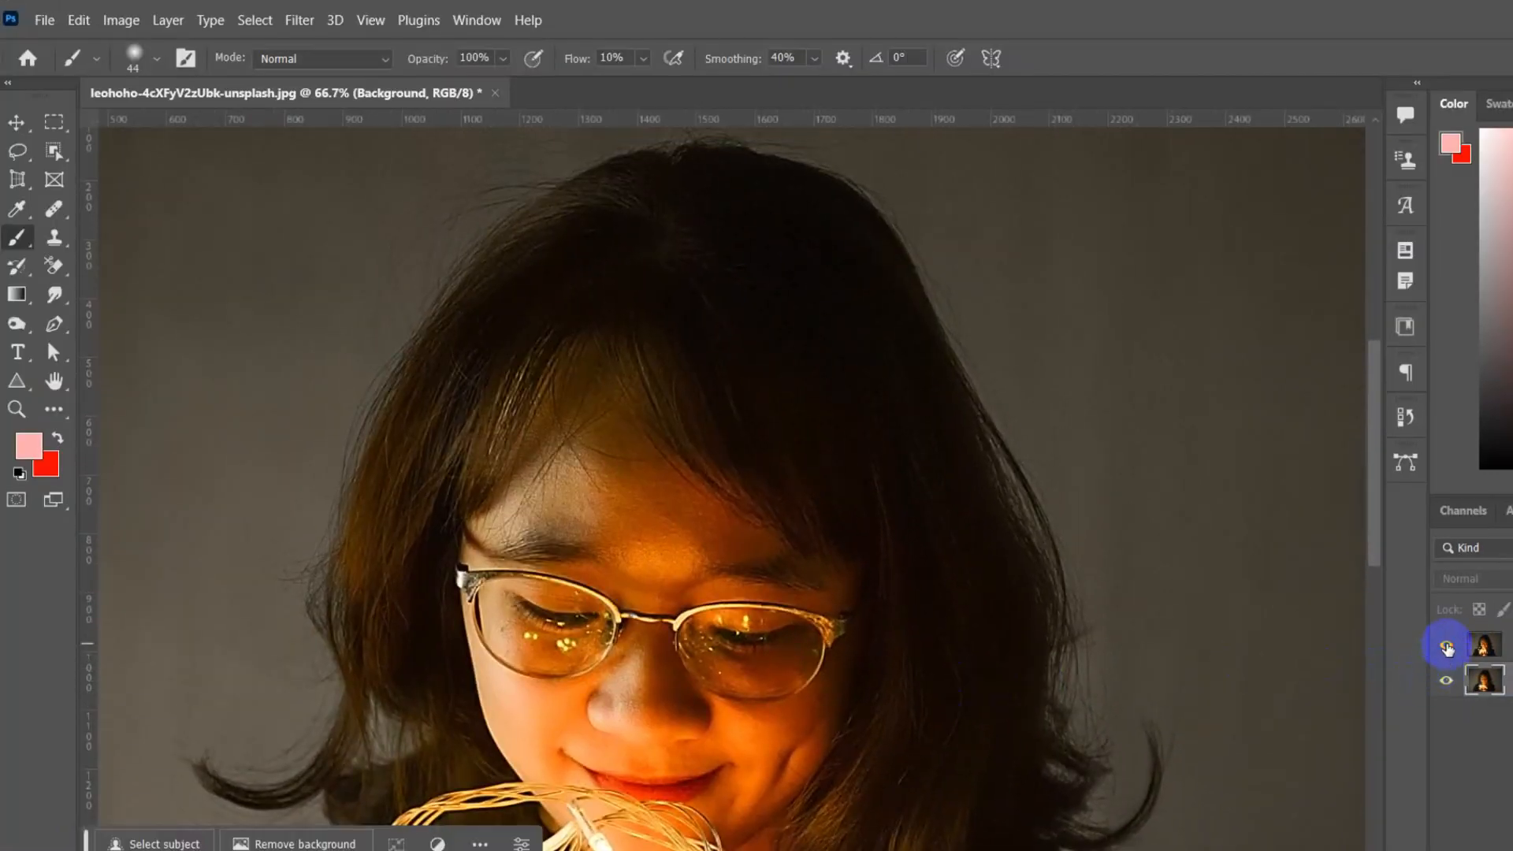
mouse_move(861, 652)
left_mouse_down()
mouse_move(901, 580)
mouse_move(919, 580)
left_mouse_up()
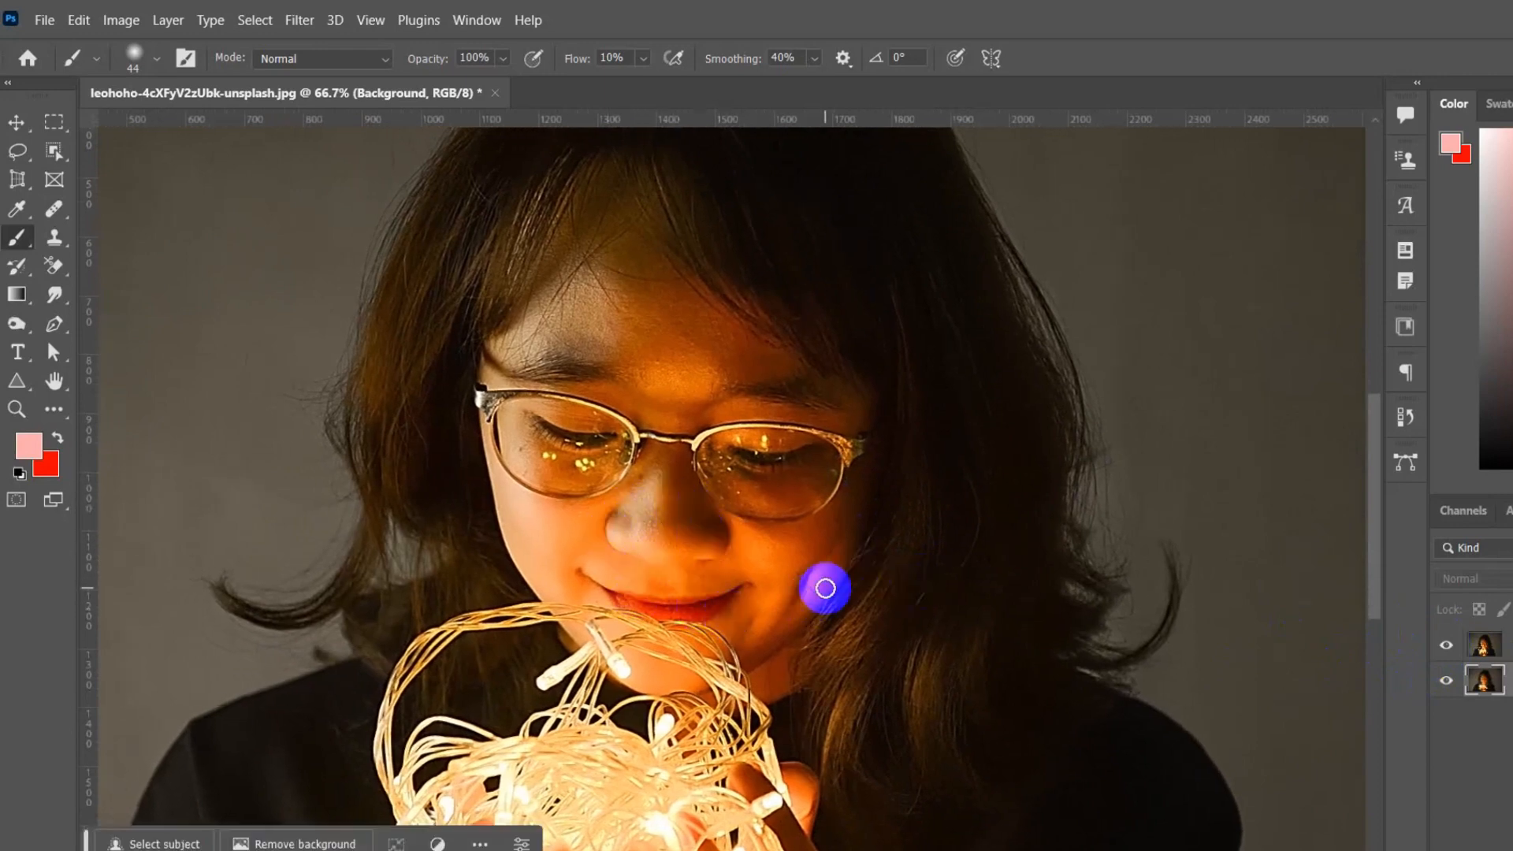
scroll(825, 588, "up", 2)
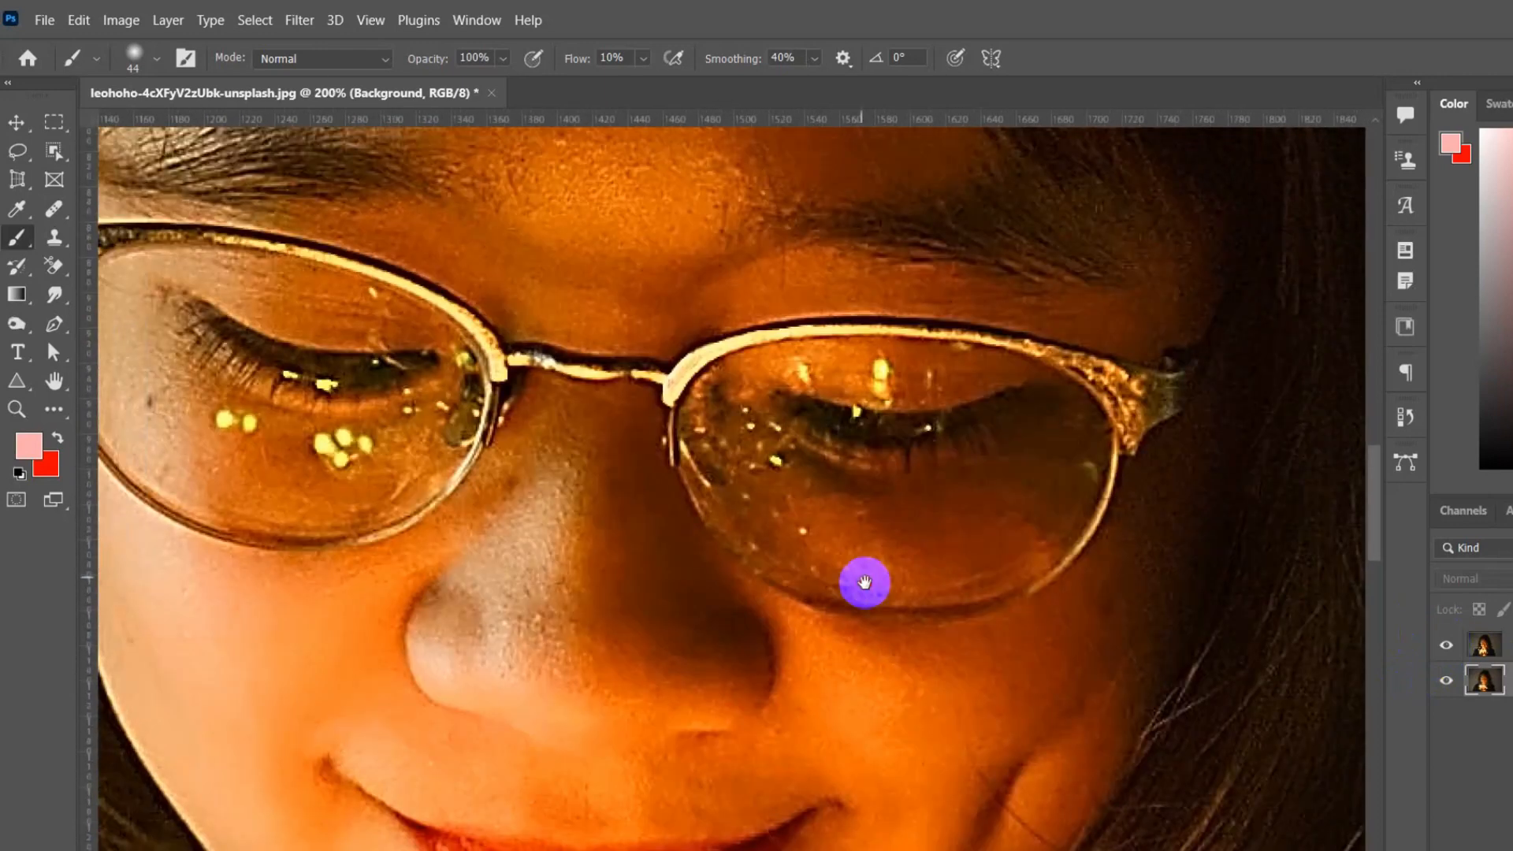
left_click_drag(865, 582, 931, 651)
Duplicate the sharpened Layer 1 and switch to the Patch tool for retouching the skin
left_click(1510, 644)
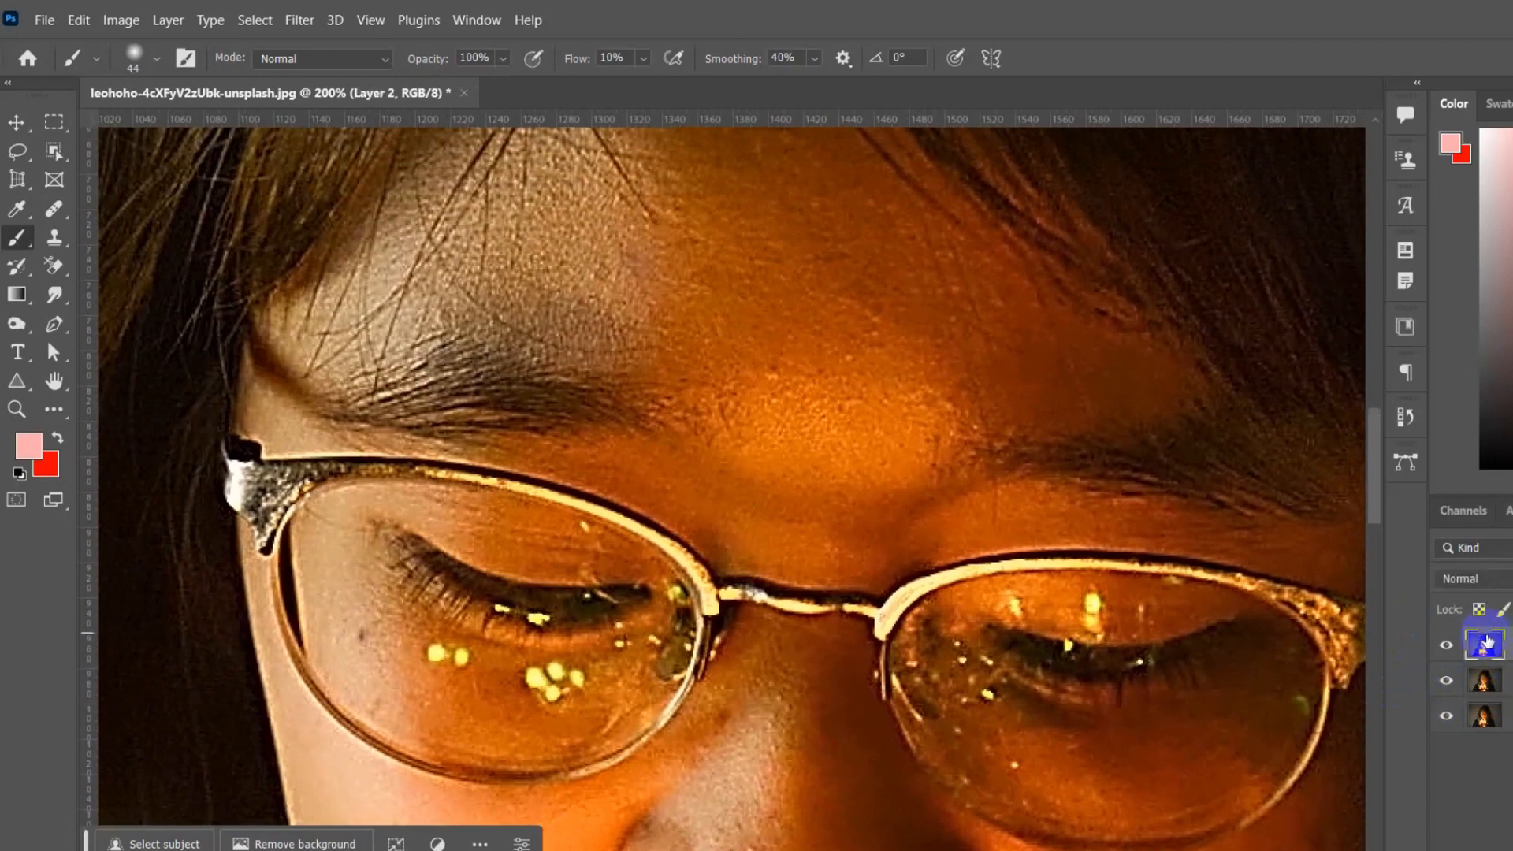
left_click_drag(999, 523, 977, 315)
left_click_drag(943, 603, 869, 557)
left_click_drag(819, 489, 813, 815)
left_click_drag(863, 459, 861, 571)
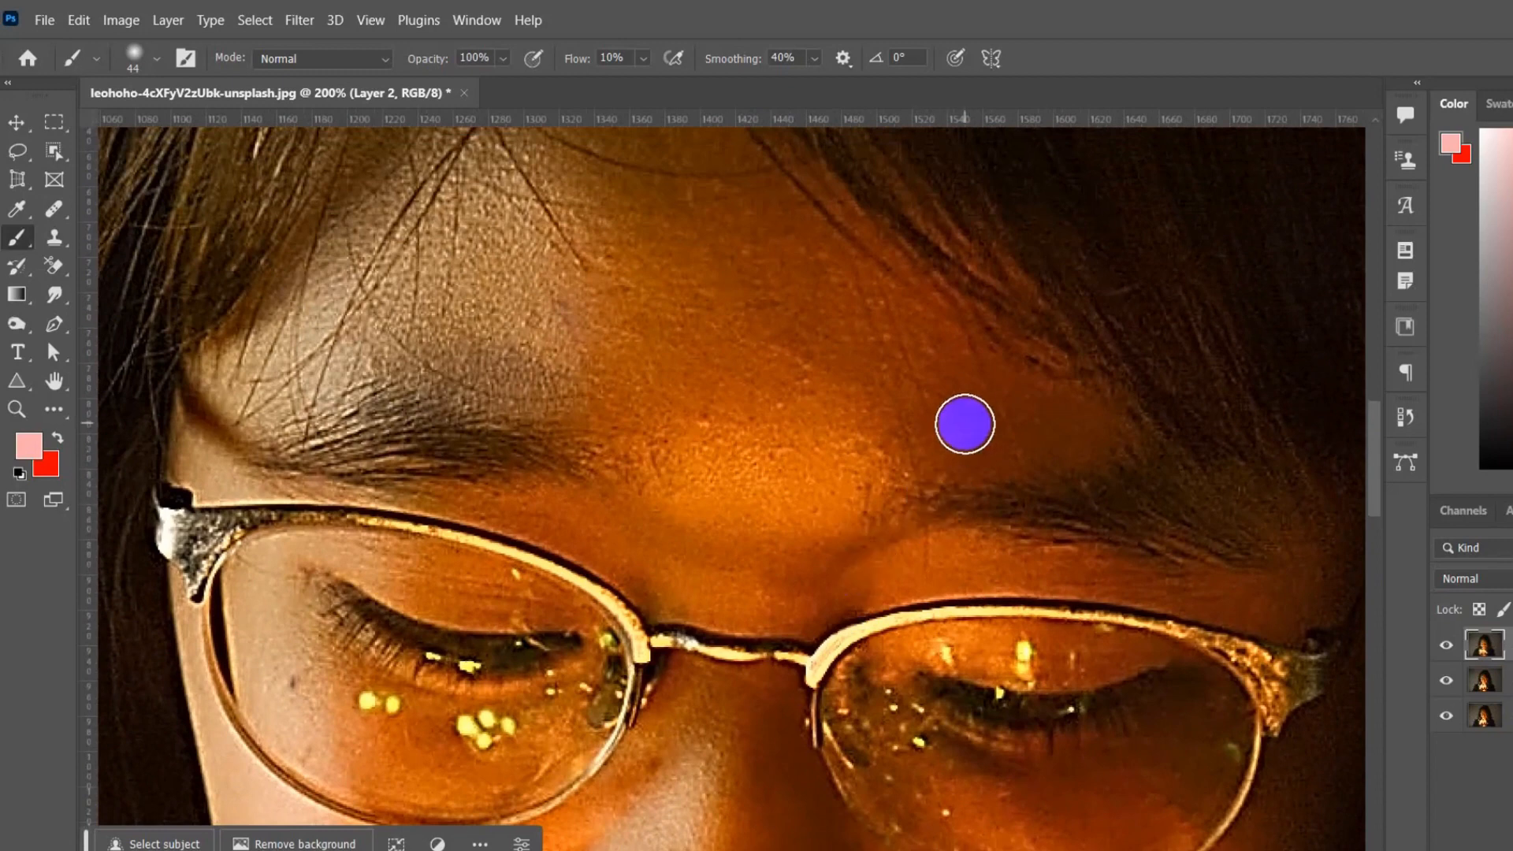
left_click(55, 211)
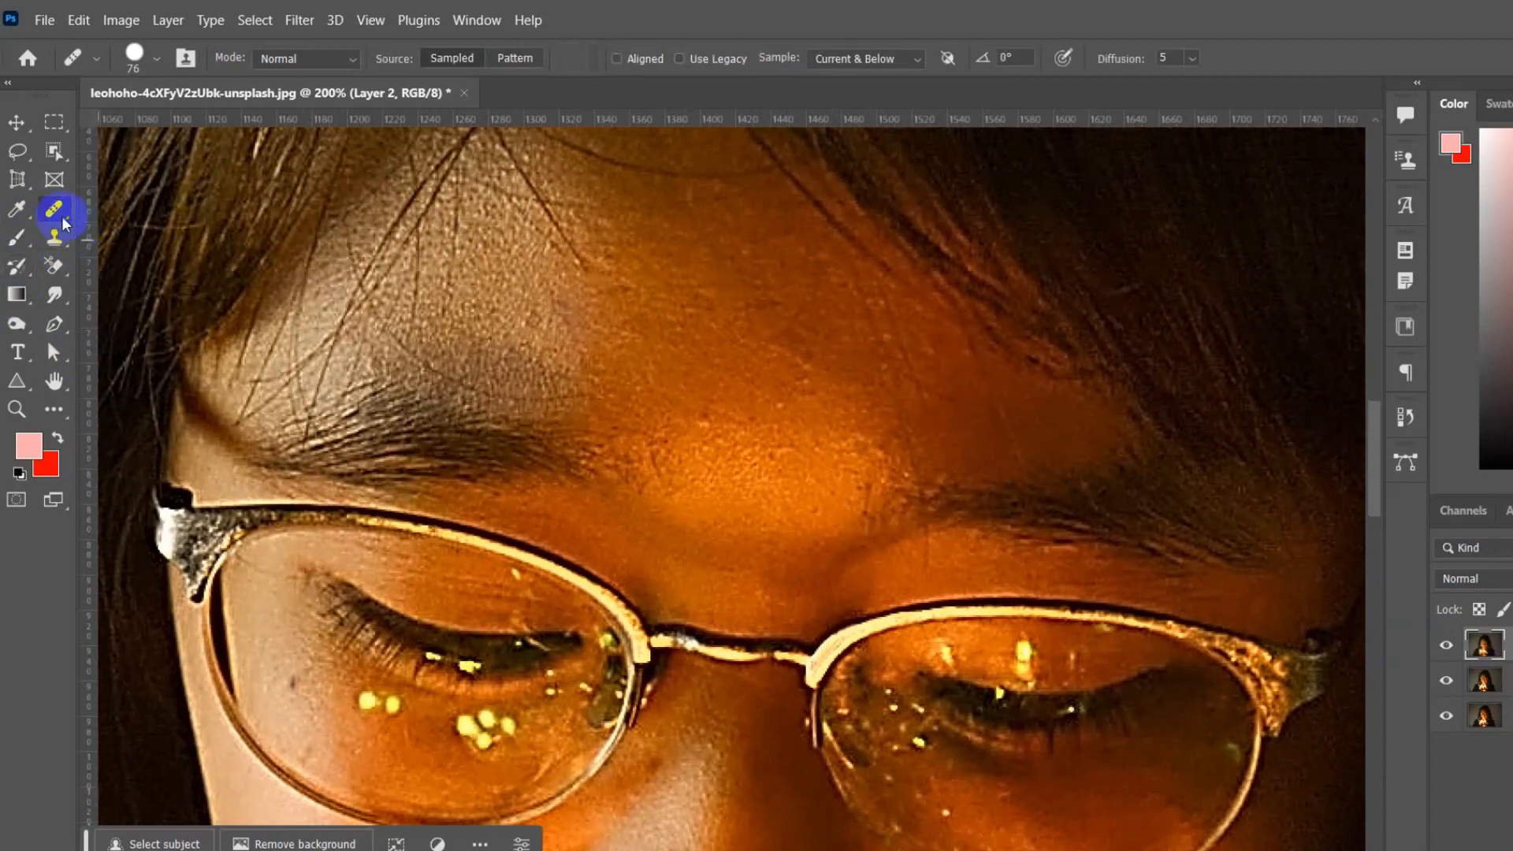
left_click(146, 270)
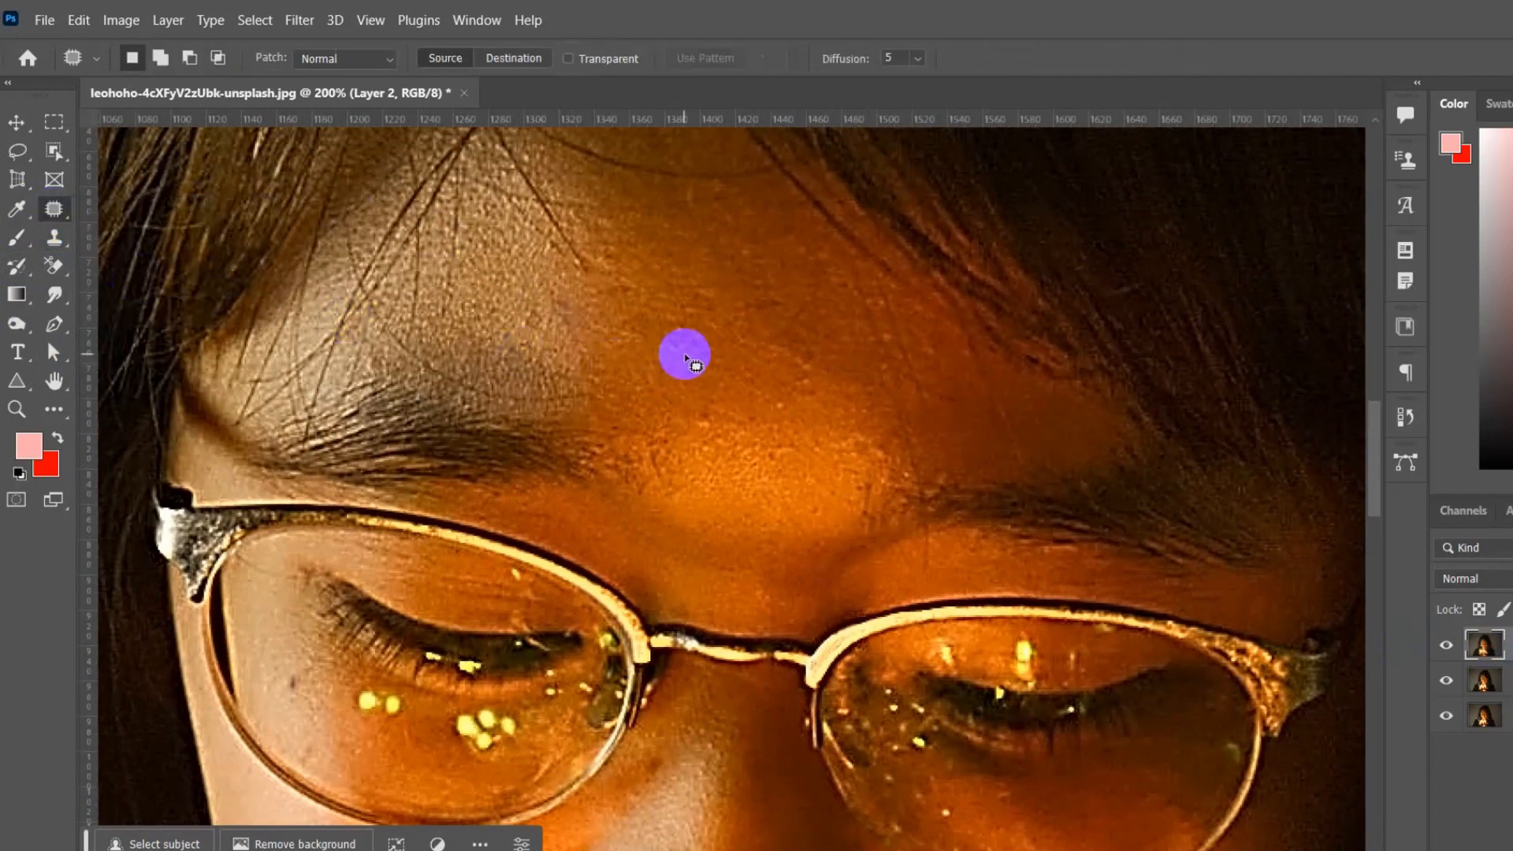
Add a Black & White adjustment layer with Reds -6 and Yellows 123 above Layer 2, and reselect Layer 2
key("ctrl+minus")
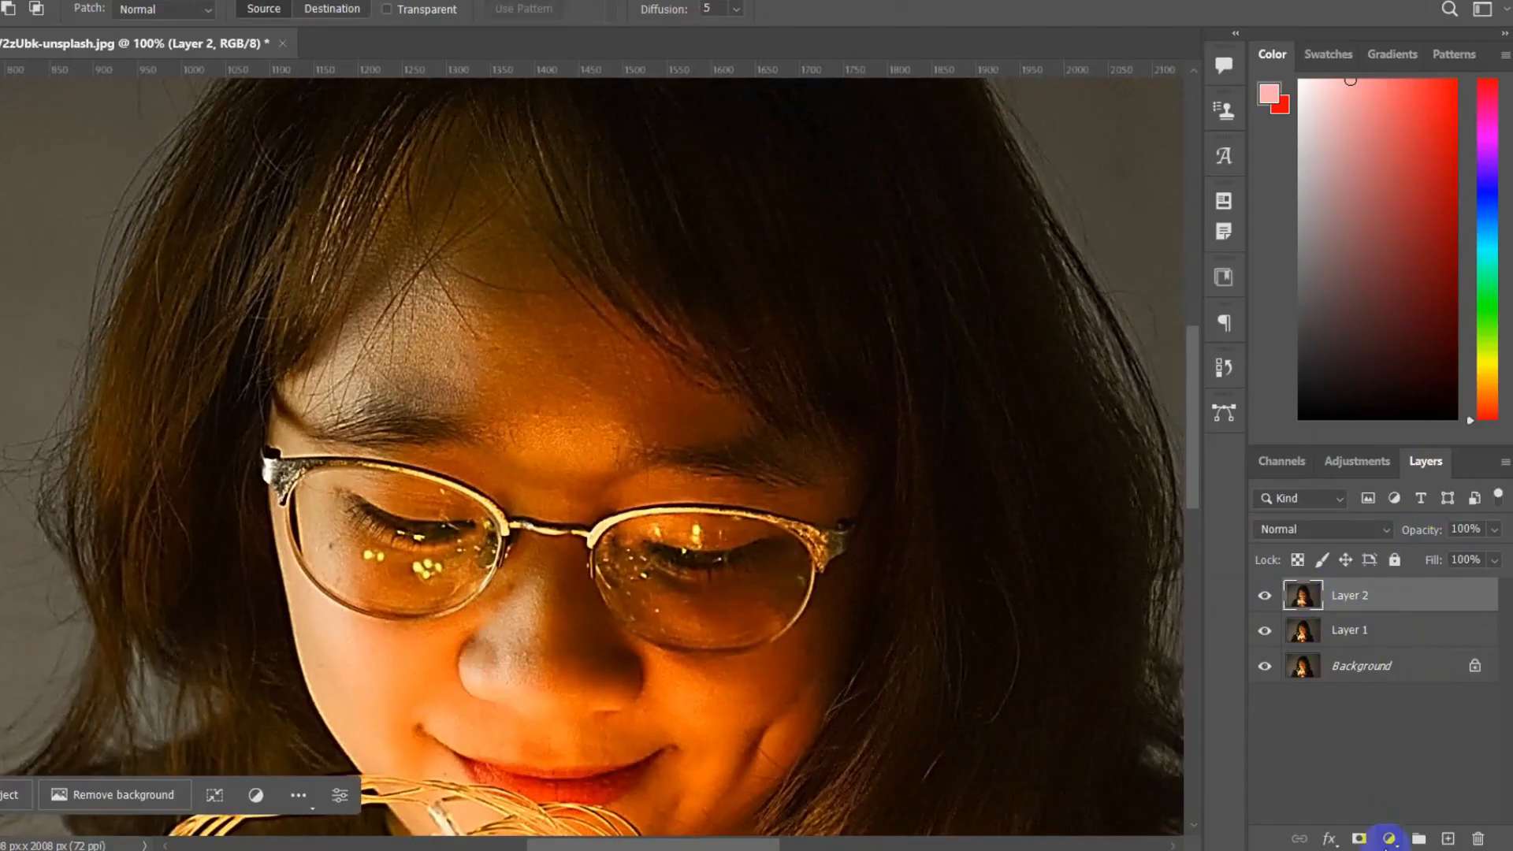
left_click(1388, 838)
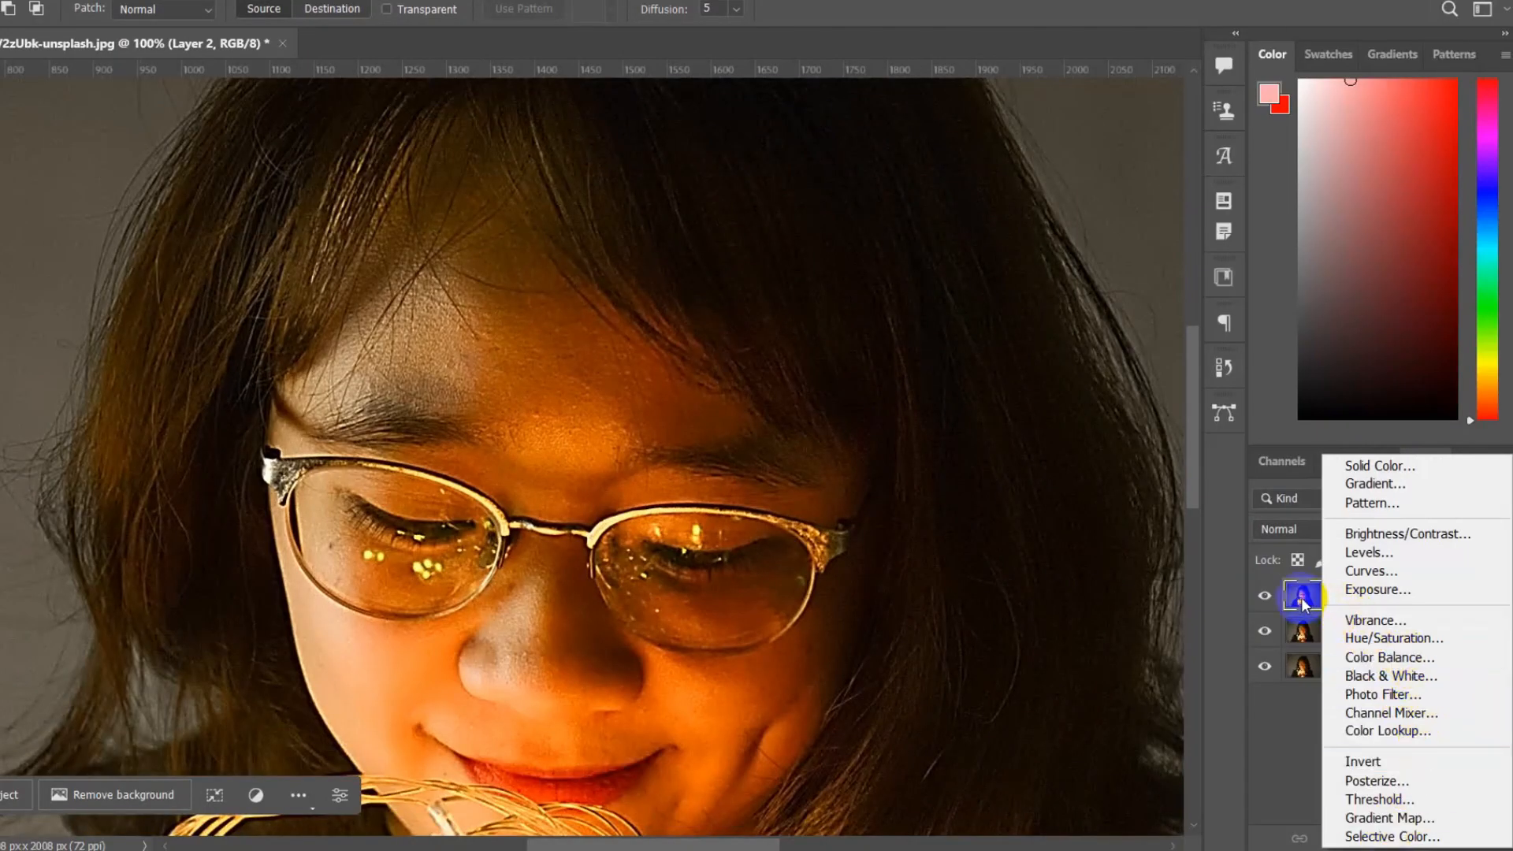
left_click(1414, 677)
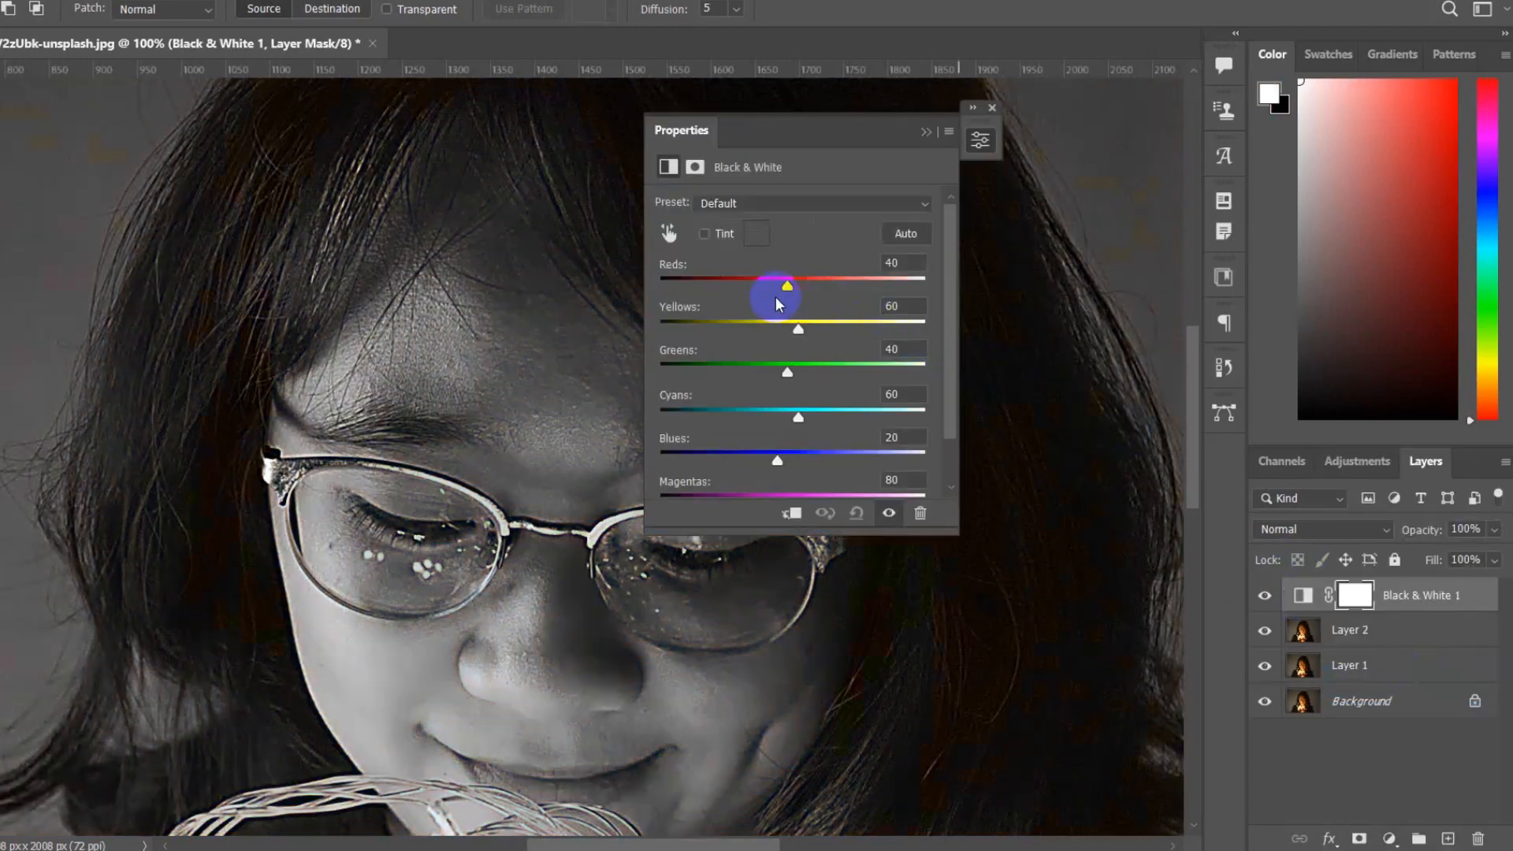
left_click_drag(788, 291, 836, 327)
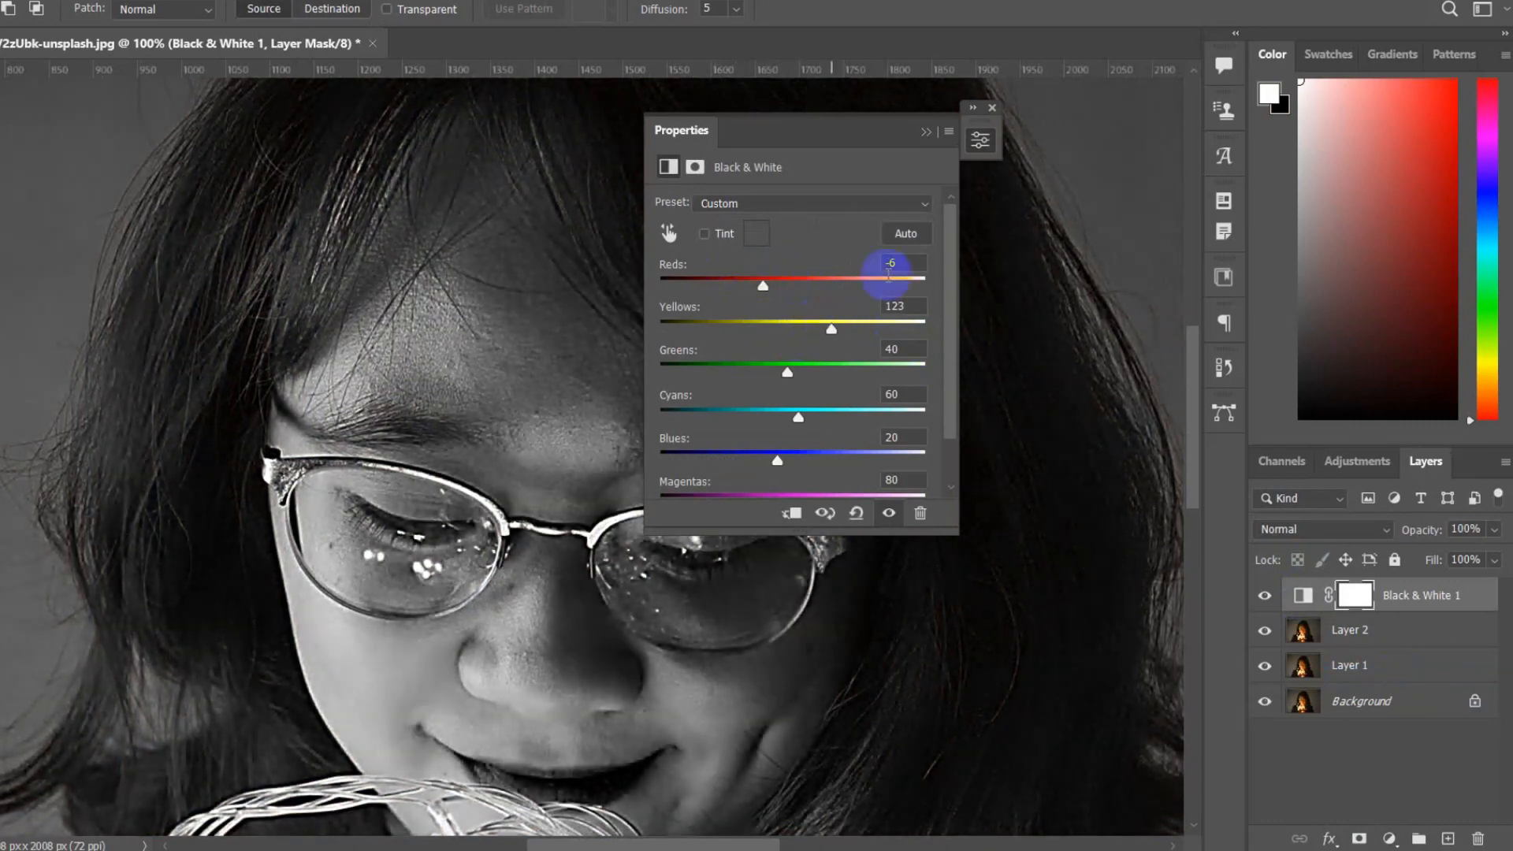
double_click(924, 135)
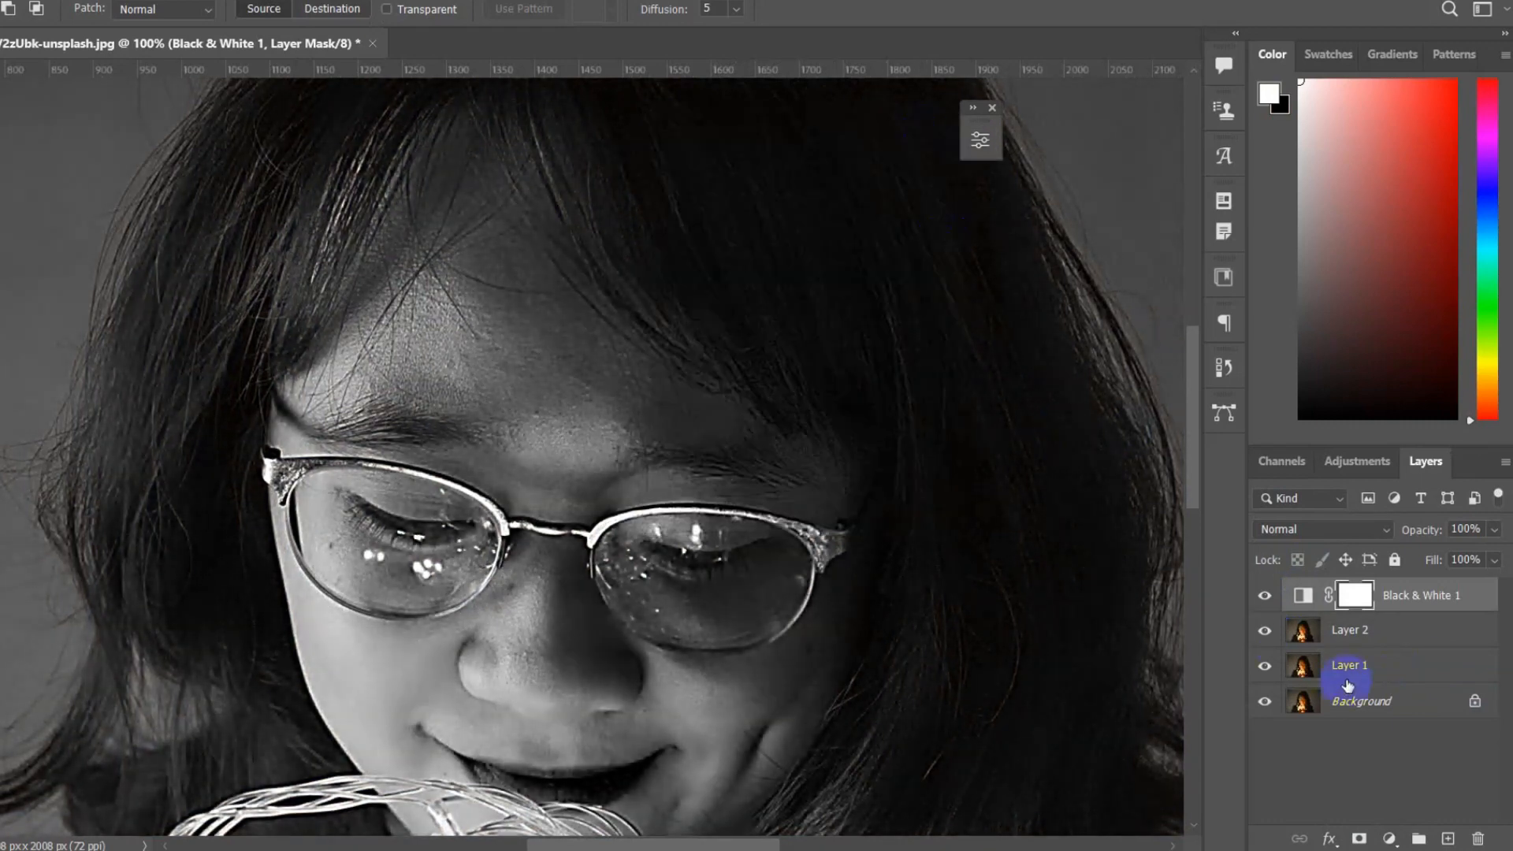
left_click(1308, 630)
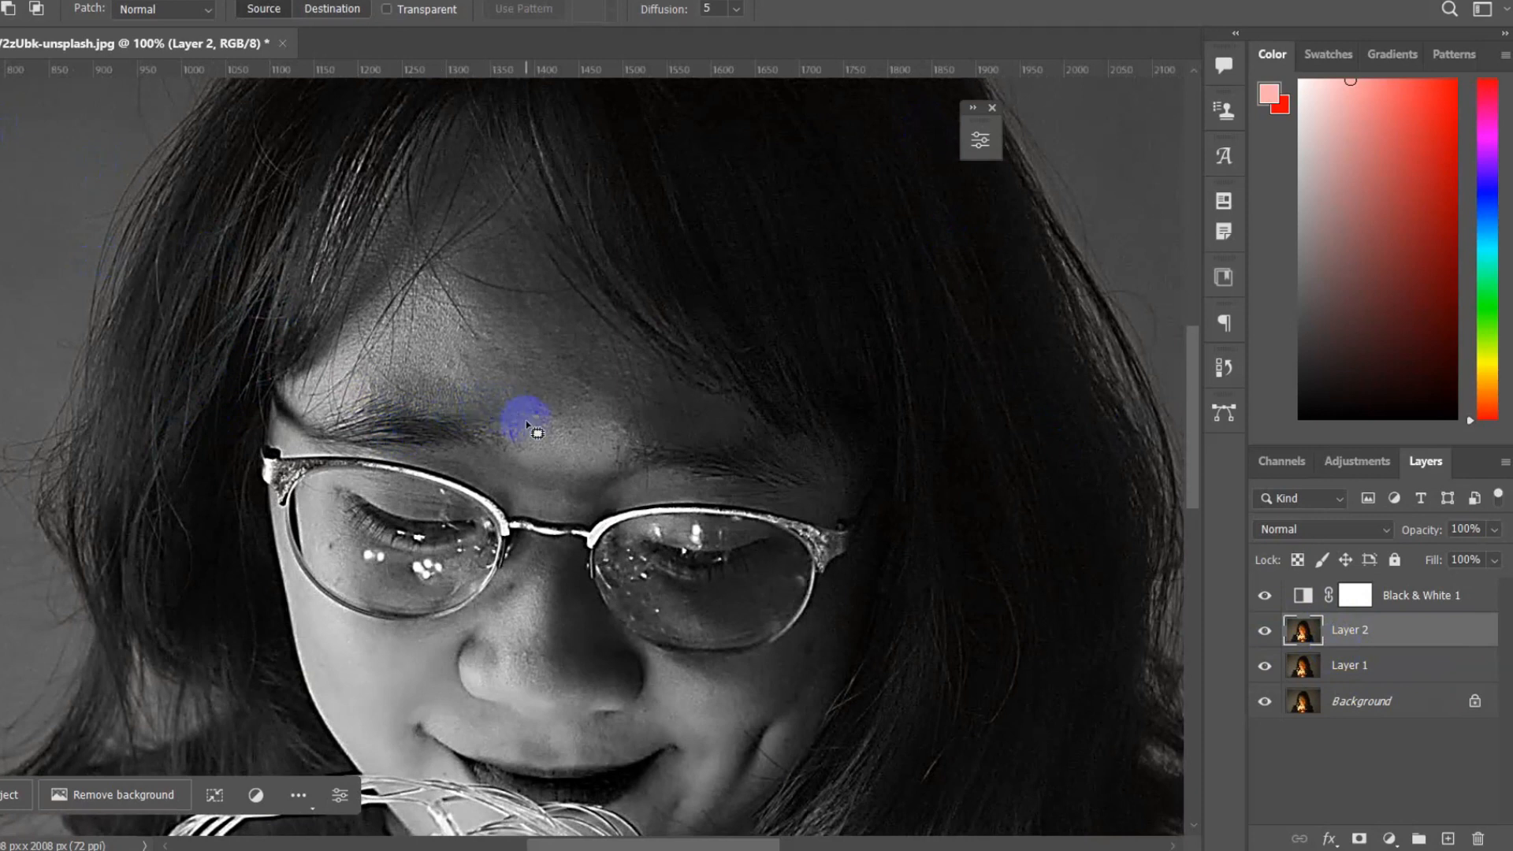
Patch the uneven skin spots between the eyebrows on Layer 2 with clean skin nearby, deselecting after each patch
mouse_move(541, 400)
left_mouse_down()
mouse_move(544, 434)
mouse_move(562, 441)
mouse_move(483, 466)
left_mouse_up()
key("ctrl+d")
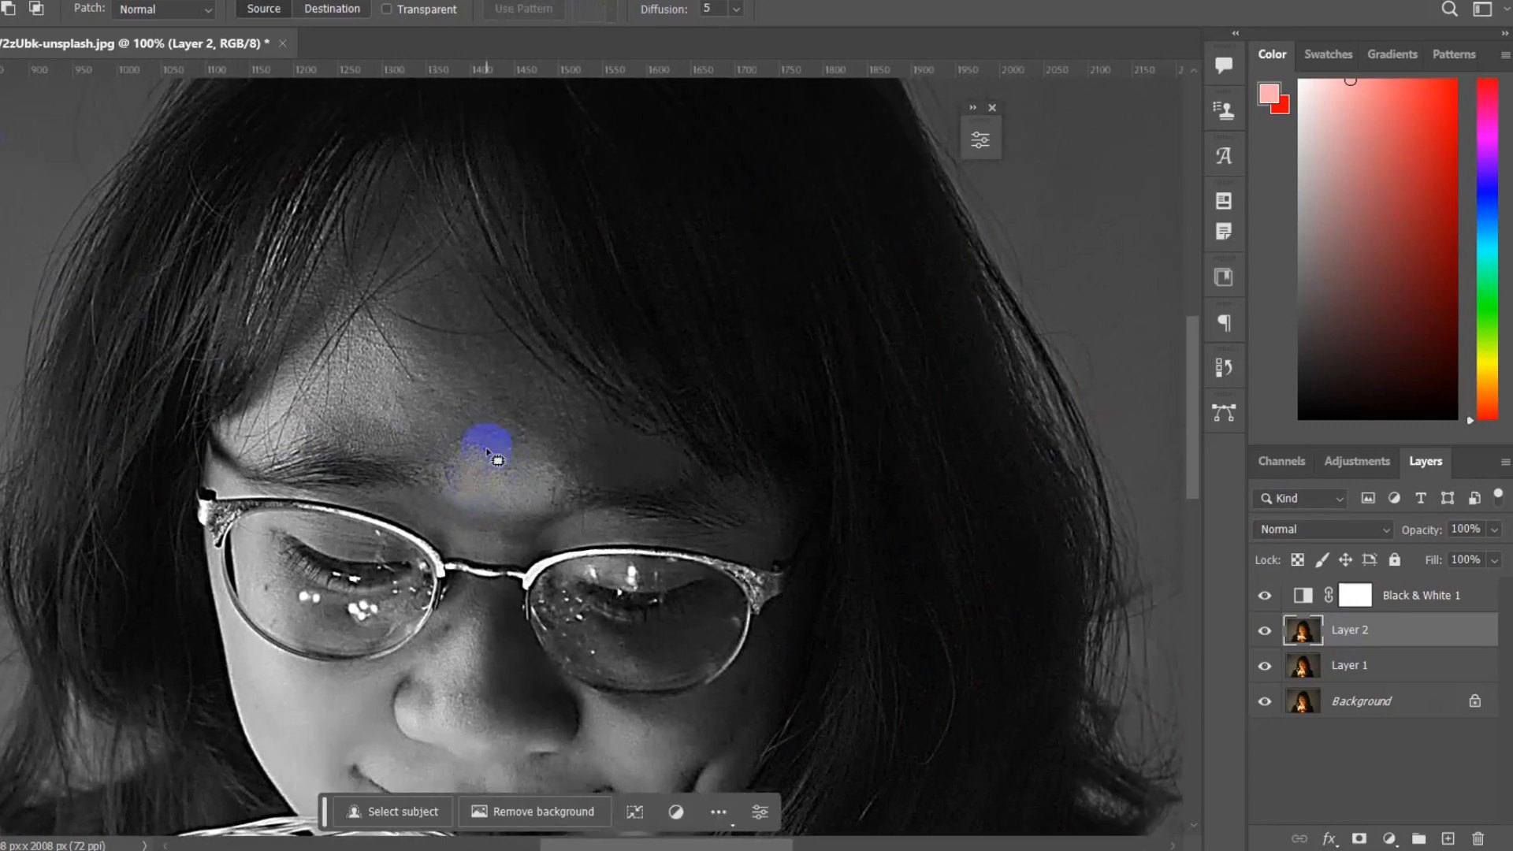
key("ctrl+plus")
left_click_drag(475, 394, 591, 383)
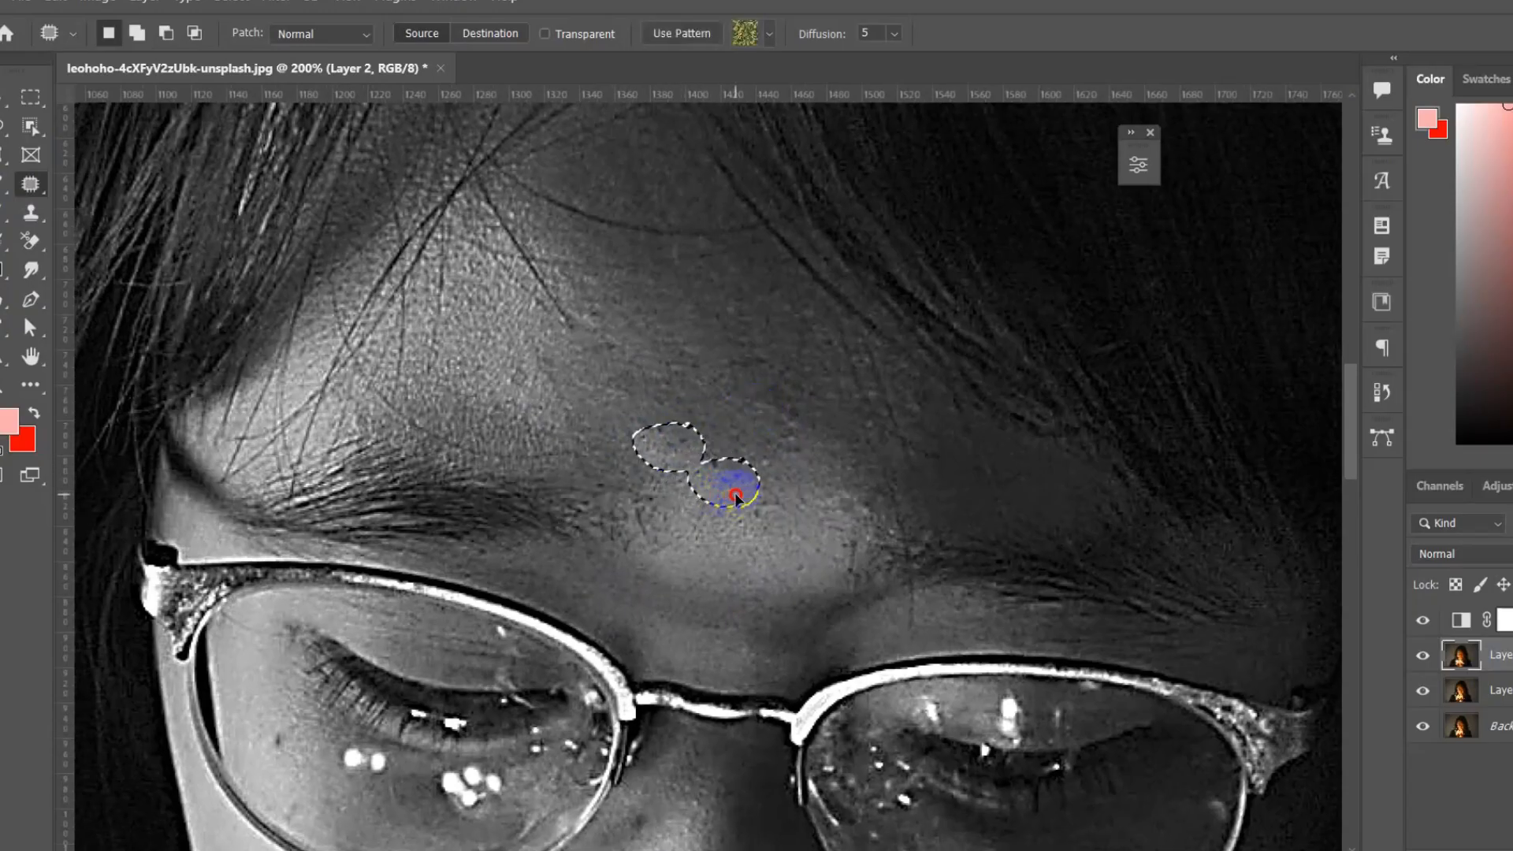
key("ctrl+d")
key("ctrl+d")
mouse_move(703, 419)
left_mouse_down()
mouse_move(674, 454)
mouse_move(704, 428)
mouse_move(710, 473)
left_mouse_up()
key("ctrl+d")
Patch the blemishes further up the centre of the forehead on Layer 2, clearing each selection
left_click_drag(706, 463, 727, 406)
mouse_move(729, 384)
left_mouse_down()
mouse_move(777, 350)
mouse_move(771, 334)
left_mouse_up()
key("ctrl+d")
mouse_move(750, 348)
left_mouse_down()
mouse_move(746, 398)
mouse_move(765, 283)
mouse_move(708, 355)
left_mouse_up()
key("ctrl+d")
mouse_move(759, 265)
left_mouse_down()
mouse_move(732, 338)
mouse_move(755, 334)
mouse_move(681, 298)
left_mouse_up()
key("ctrl+d")
left_click_drag(669, 307, 666, 361)
key("ctrl+d")
Patch the marks along the bridge of the nose on Layer 2 using smoother neighbouring skin
mouse_move(673, 391)
left_mouse_down()
mouse_move(579, 444)
mouse_move(816, 85)
left_mouse_up()
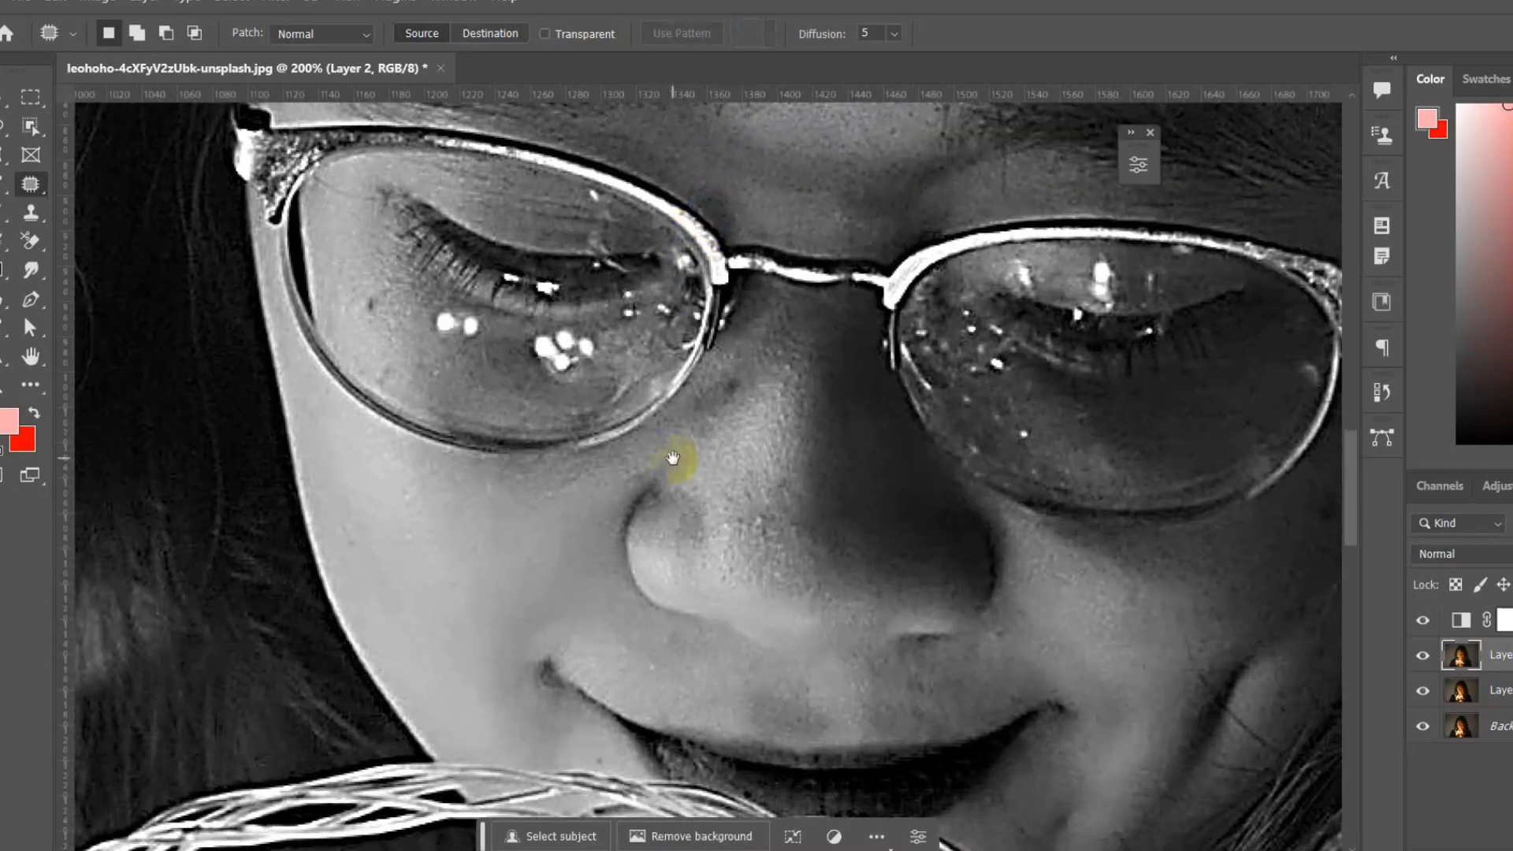
left_click_drag(720, 530, 724, 534)
mouse_move(724, 519)
left_mouse_down()
mouse_move(723, 481)
mouse_move(754, 537)
mouse_move(798, 503)
mouse_move(759, 442)
left_mouse_up()
key("ctrl+d")
key("ctrl+d")
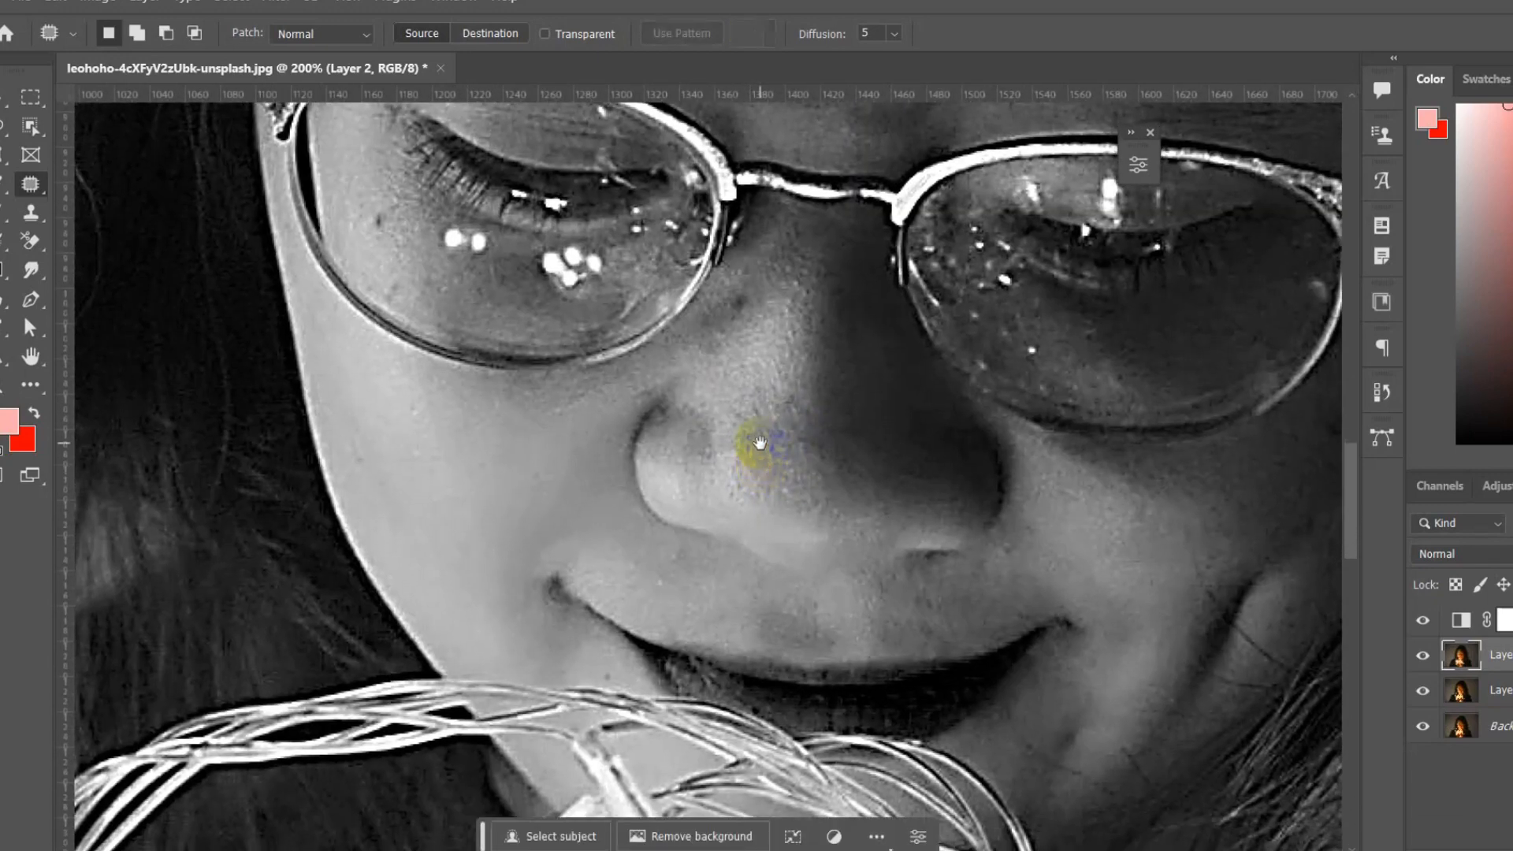
mouse_move(790, 394)
left_mouse_down()
mouse_move(799, 408)
mouse_move(792, 396)
left_mouse_up()
mouse_move(794, 399)
left_mouse_down()
mouse_move(797, 438)
mouse_move(755, 372)
mouse_move(629, 638)
left_mouse_up()
key("ctrl+d")
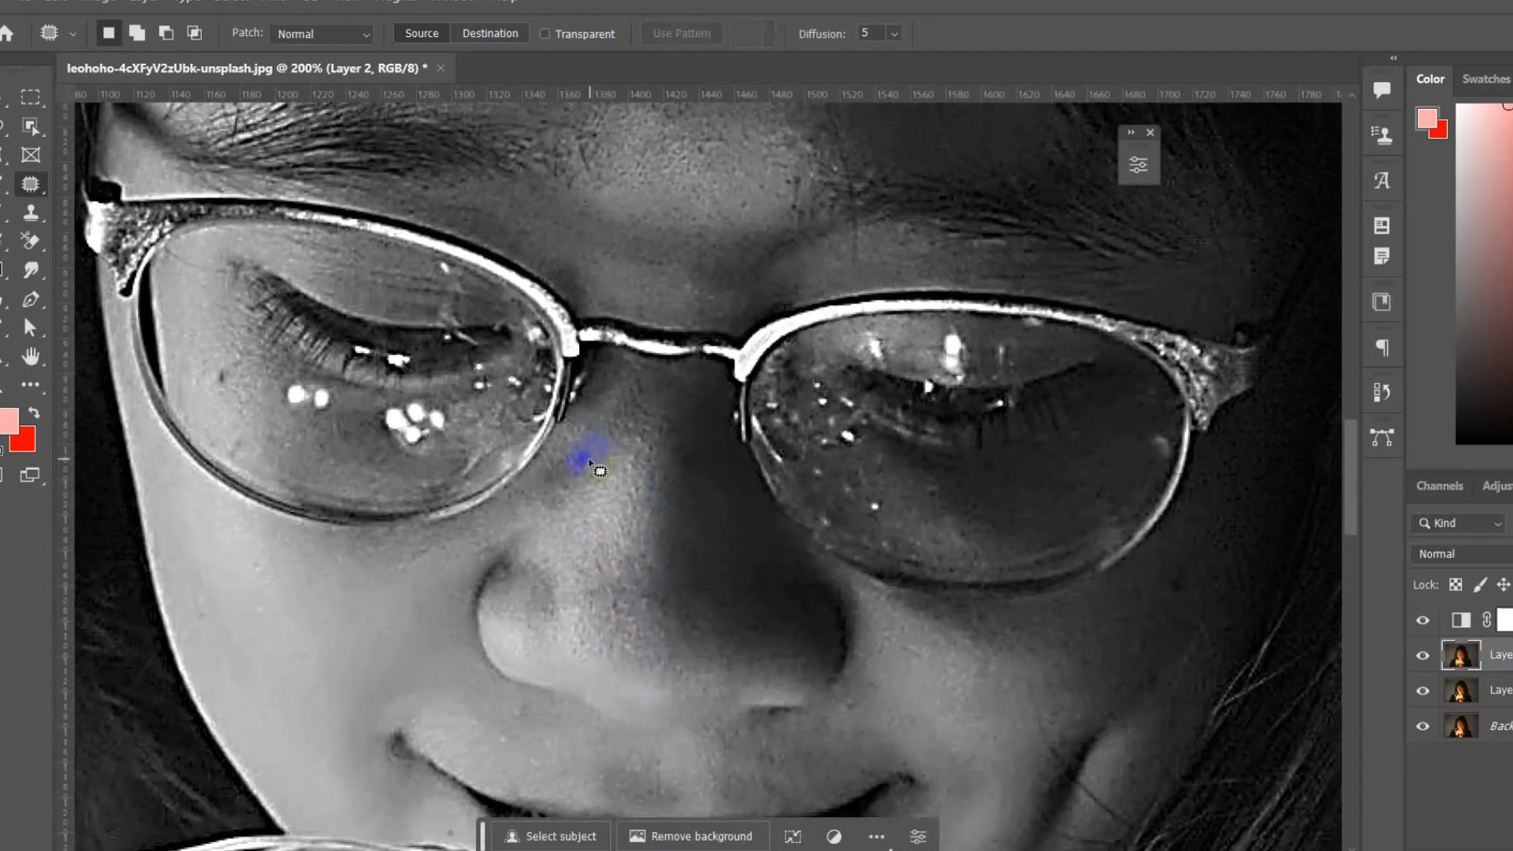
Patch the dark spot beside the nose bridge and the small mark below the eye behind the eyeglass lens
left_click_drag(583, 456, 591, 464)
left_click_drag(592, 459, 603, 443)
key("ctrl+d")
left_click_drag(587, 526, 783, 497)
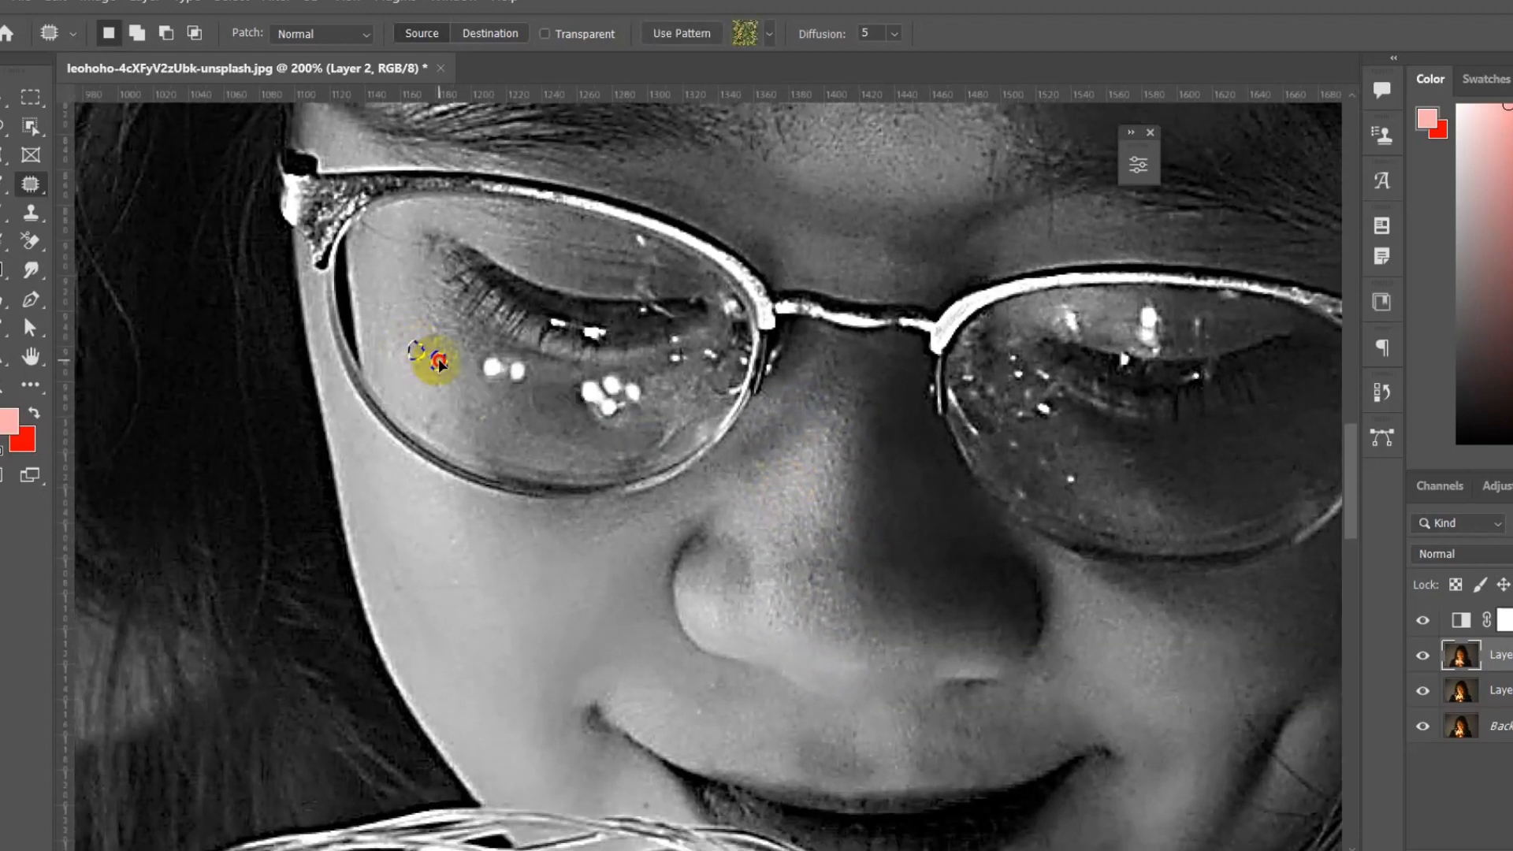
Patch the small leftover spots on the lower forehead just above the glow between the eyebrows
mouse_move(422, 466)
left_mouse_down()
mouse_move(347, 317)
mouse_move(436, 744)
left_mouse_up()
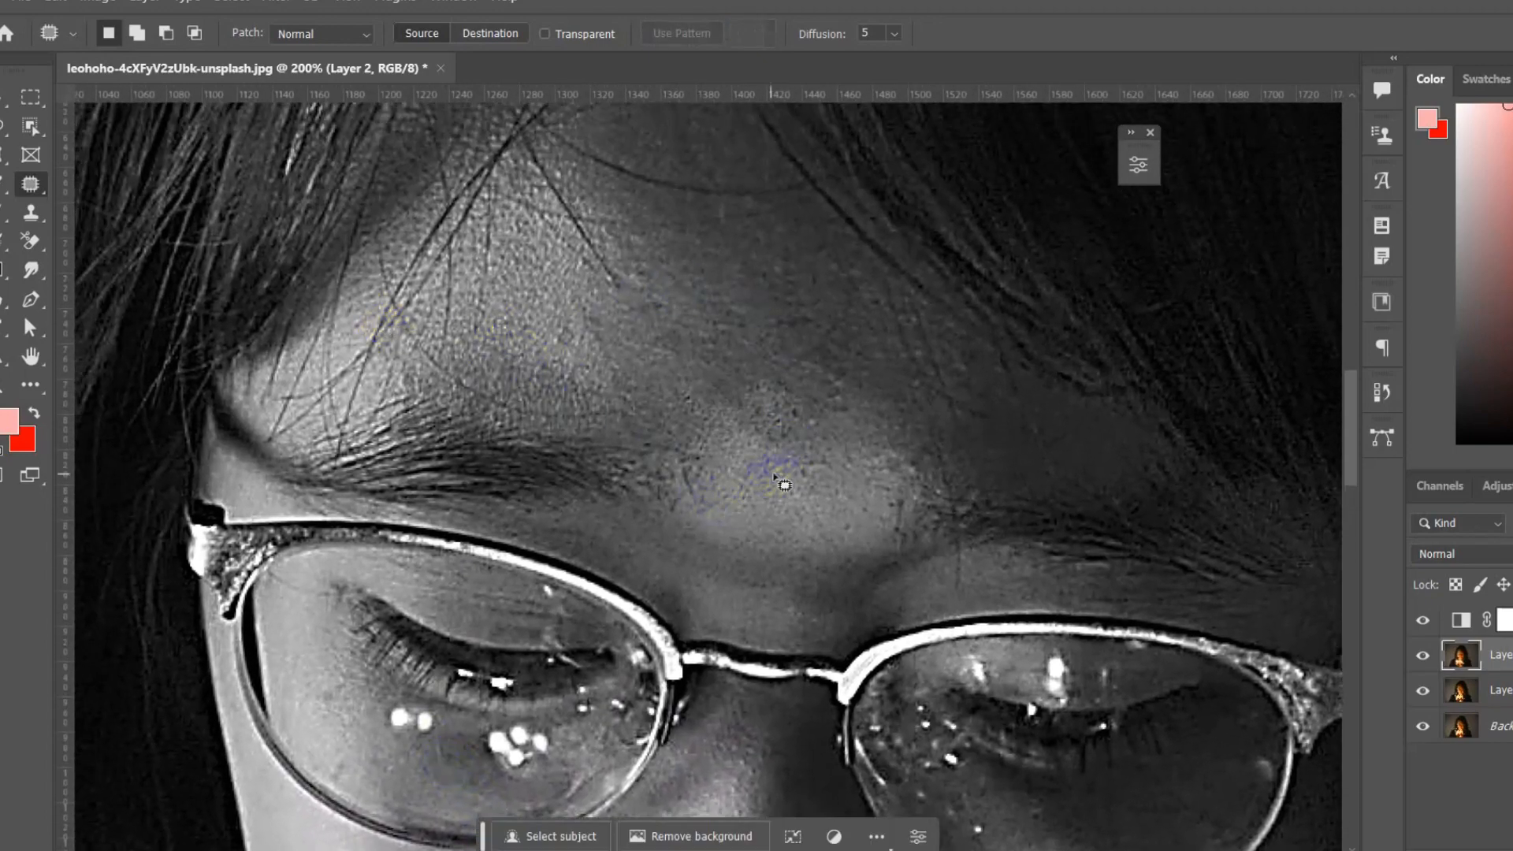
left_click_drag(785, 410, 796, 414)
left_click_drag(796, 415, 754, 412)
key("ctrl+d")
mouse_move(808, 456)
left_mouse_down()
mouse_move(817, 469)
mouse_move(802, 467)
left_mouse_up()
key("ctrl+d")
mouse_move(802, 467)
left_mouse_down()
mouse_move(801, 505)
mouse_move(805, 460)
left_mouse_up()
left_click_drag(805, 460, 839, 479)
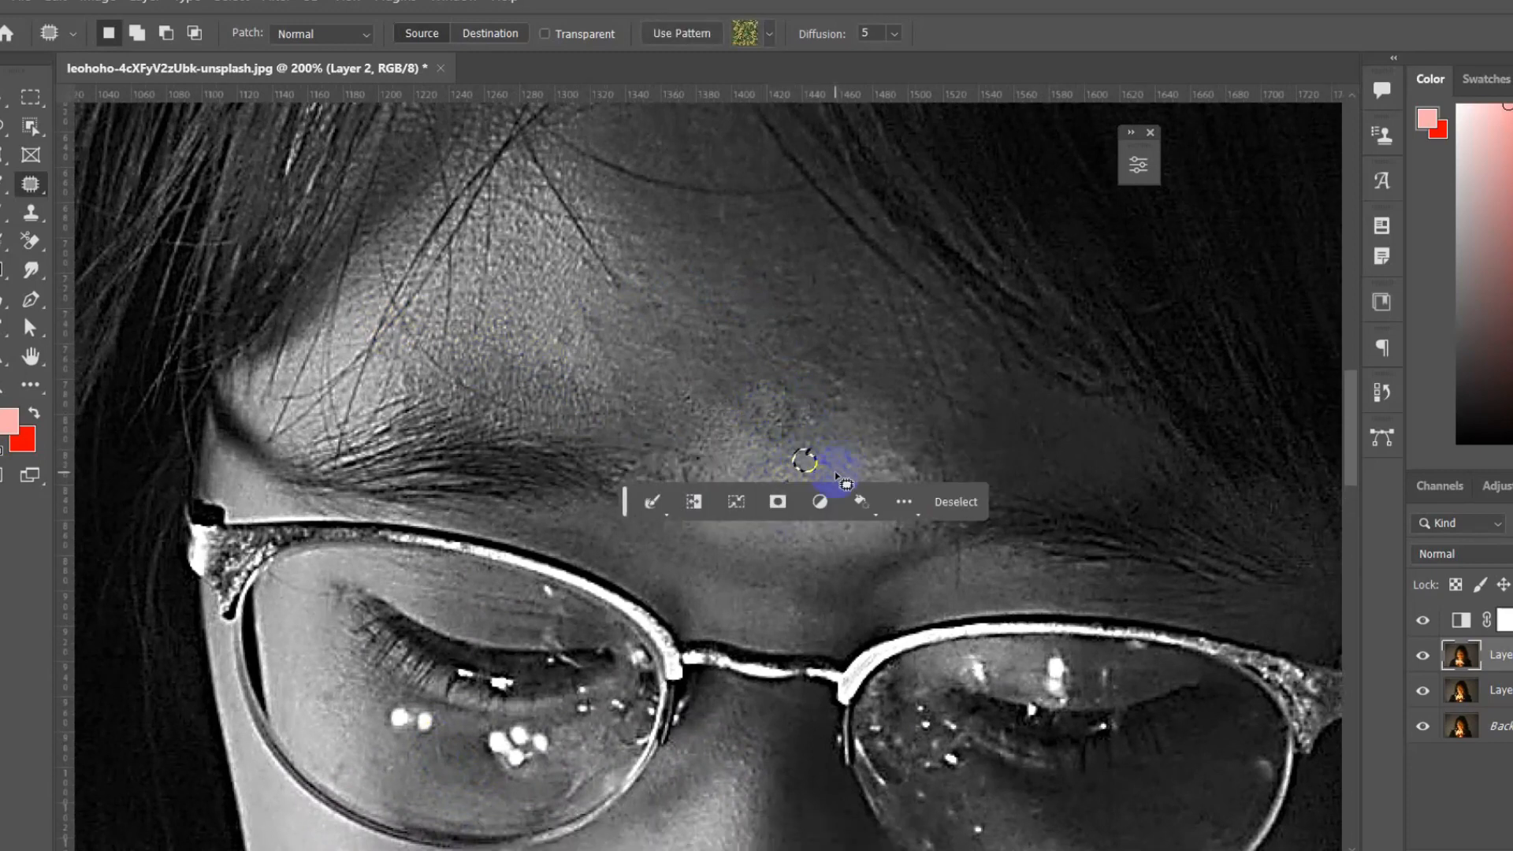
mouse_move(801, 419)
left_mouse_down()
mouse_move(828, 439)
mouse_move(766, 396)
left_mouse_up()
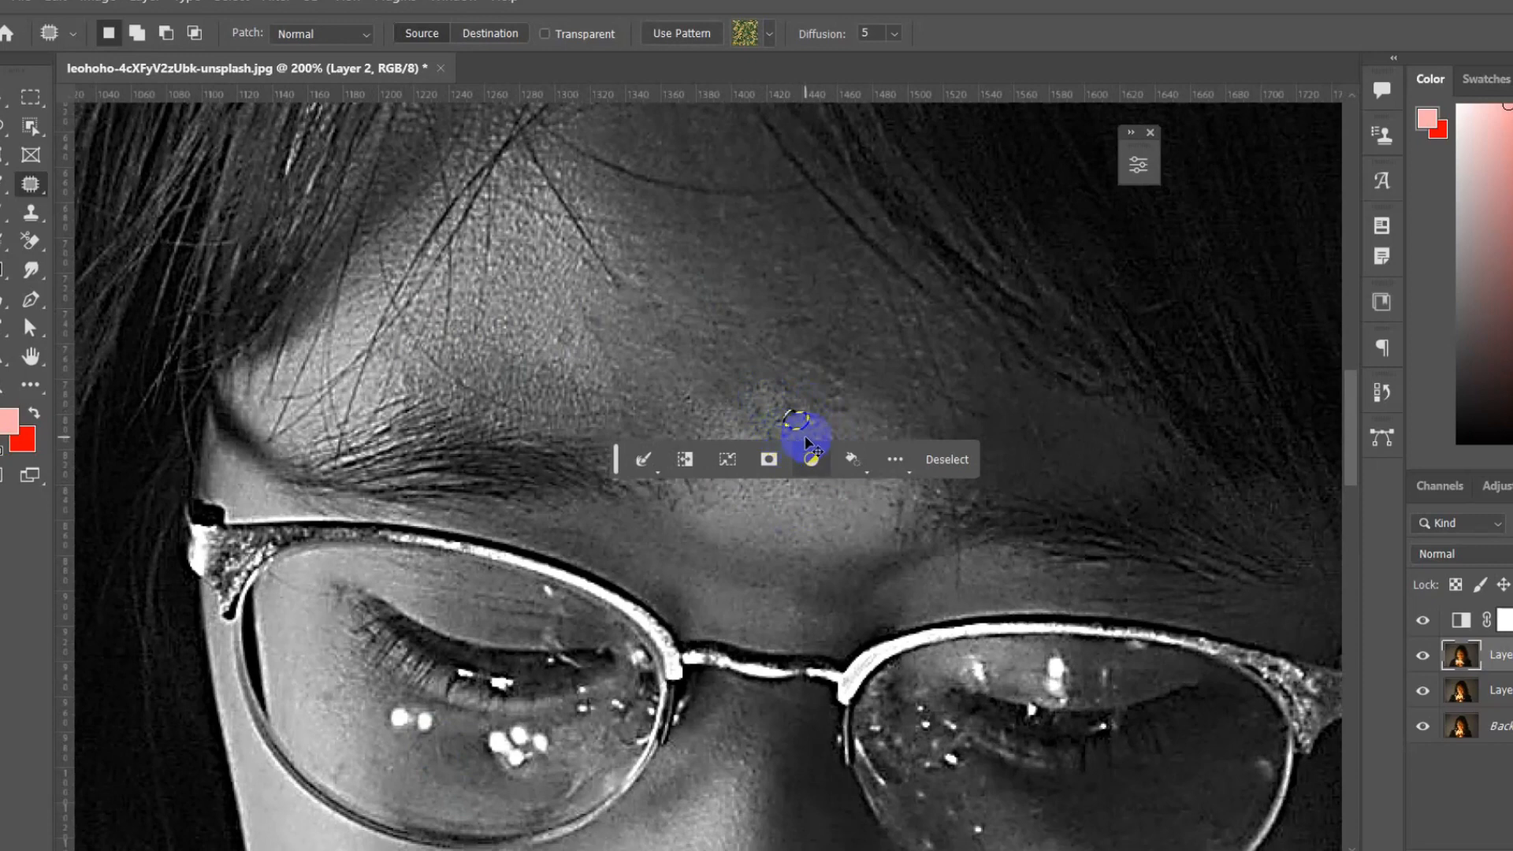
key("ctrl+d")
Hide the Black & White 1 helper layer to check the retouched skin in colour, and delete that layer
left_click_drag(799, 505, 858, 279)
key("ctrl+minus")
key("ctrl+minus")
key("ctrl+minus")
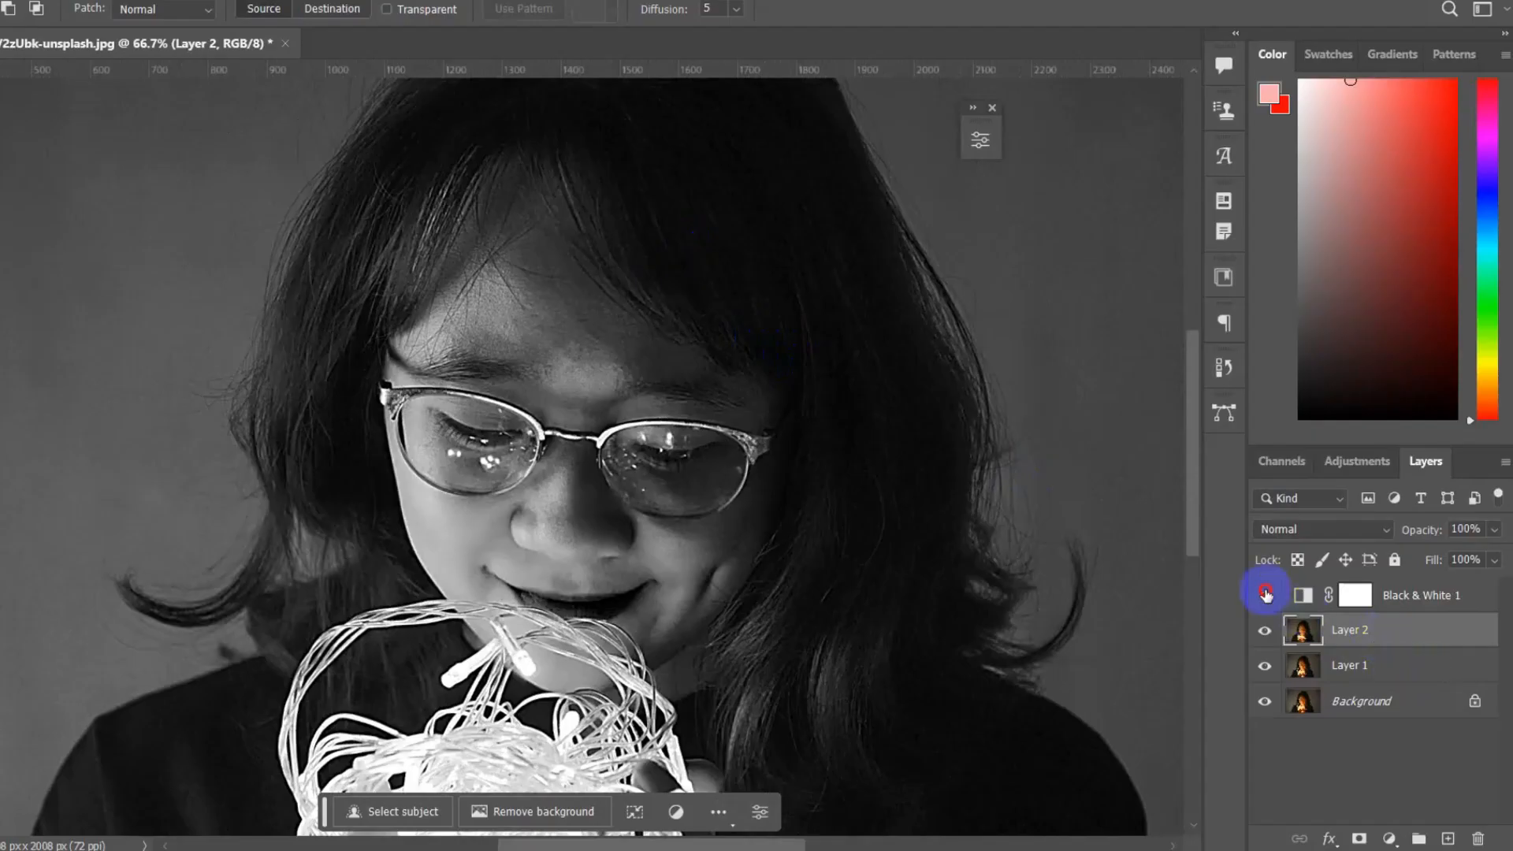
left_click(1422, 620)
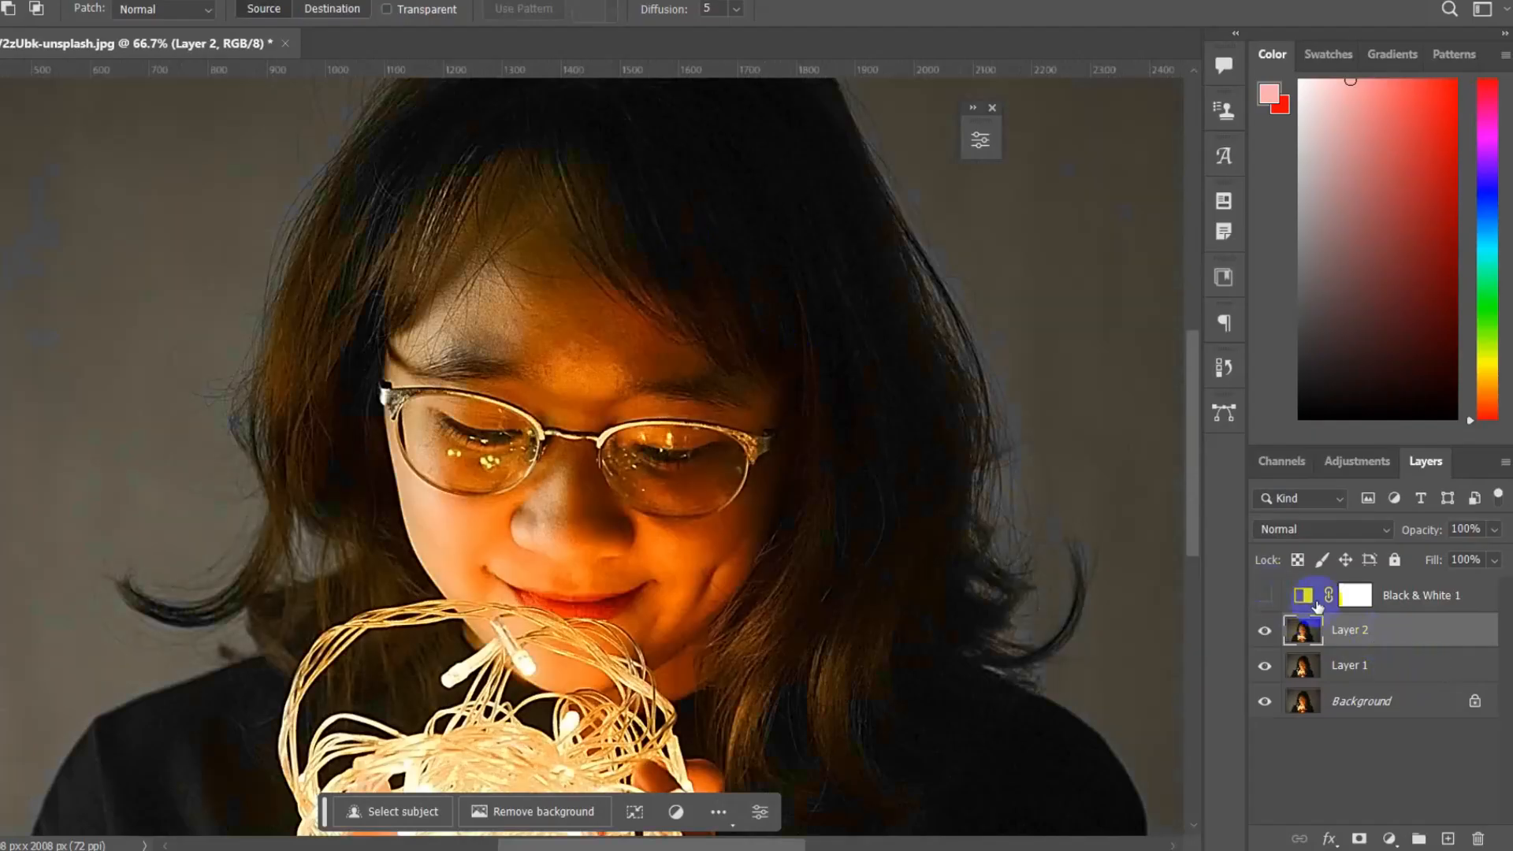
left_click(1410, 594)
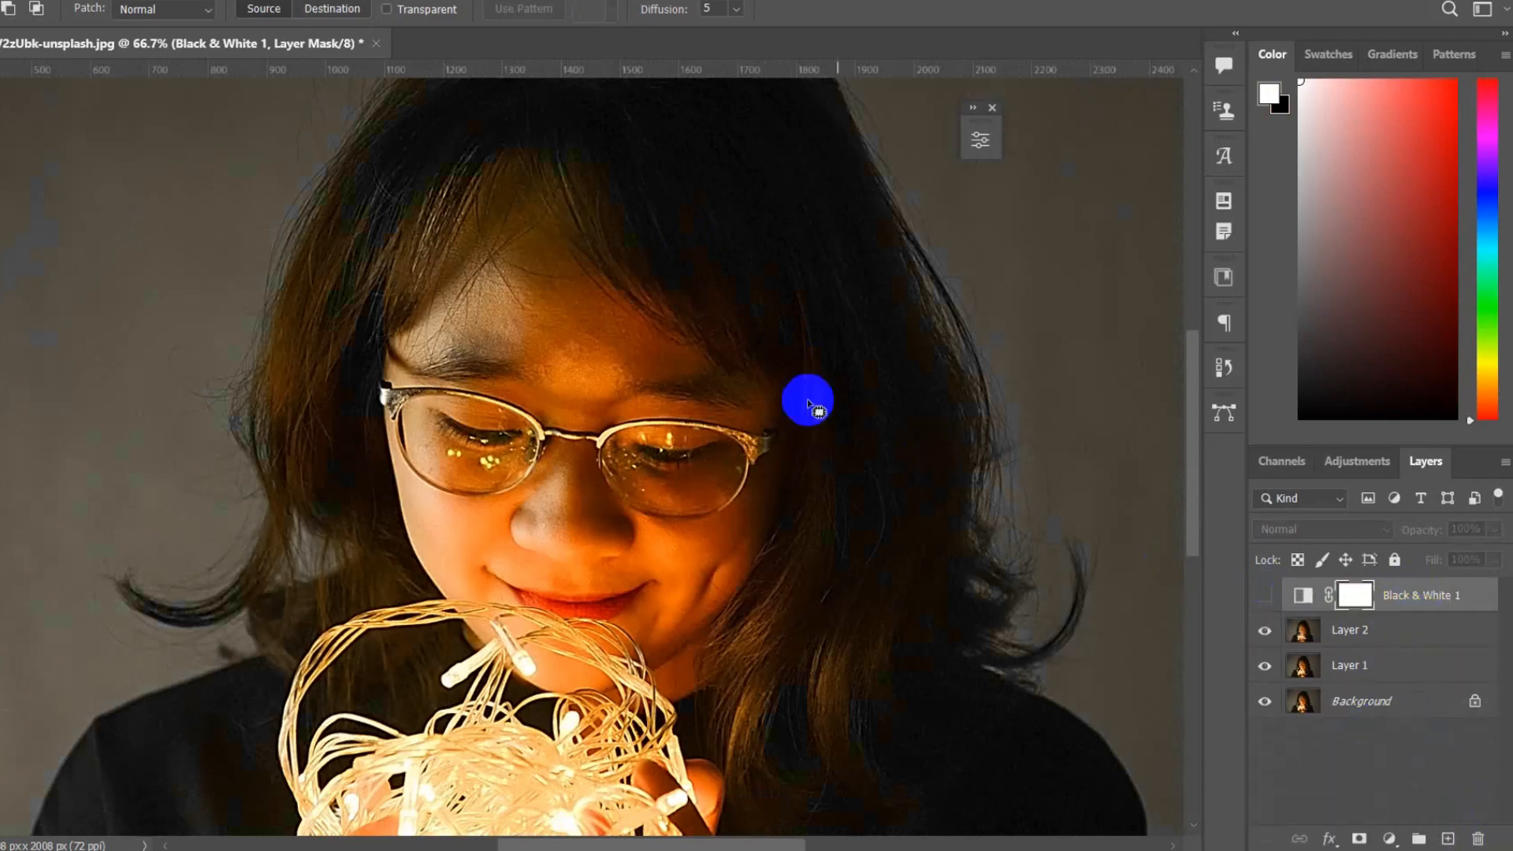
scroll(567, 394, "down", 1)
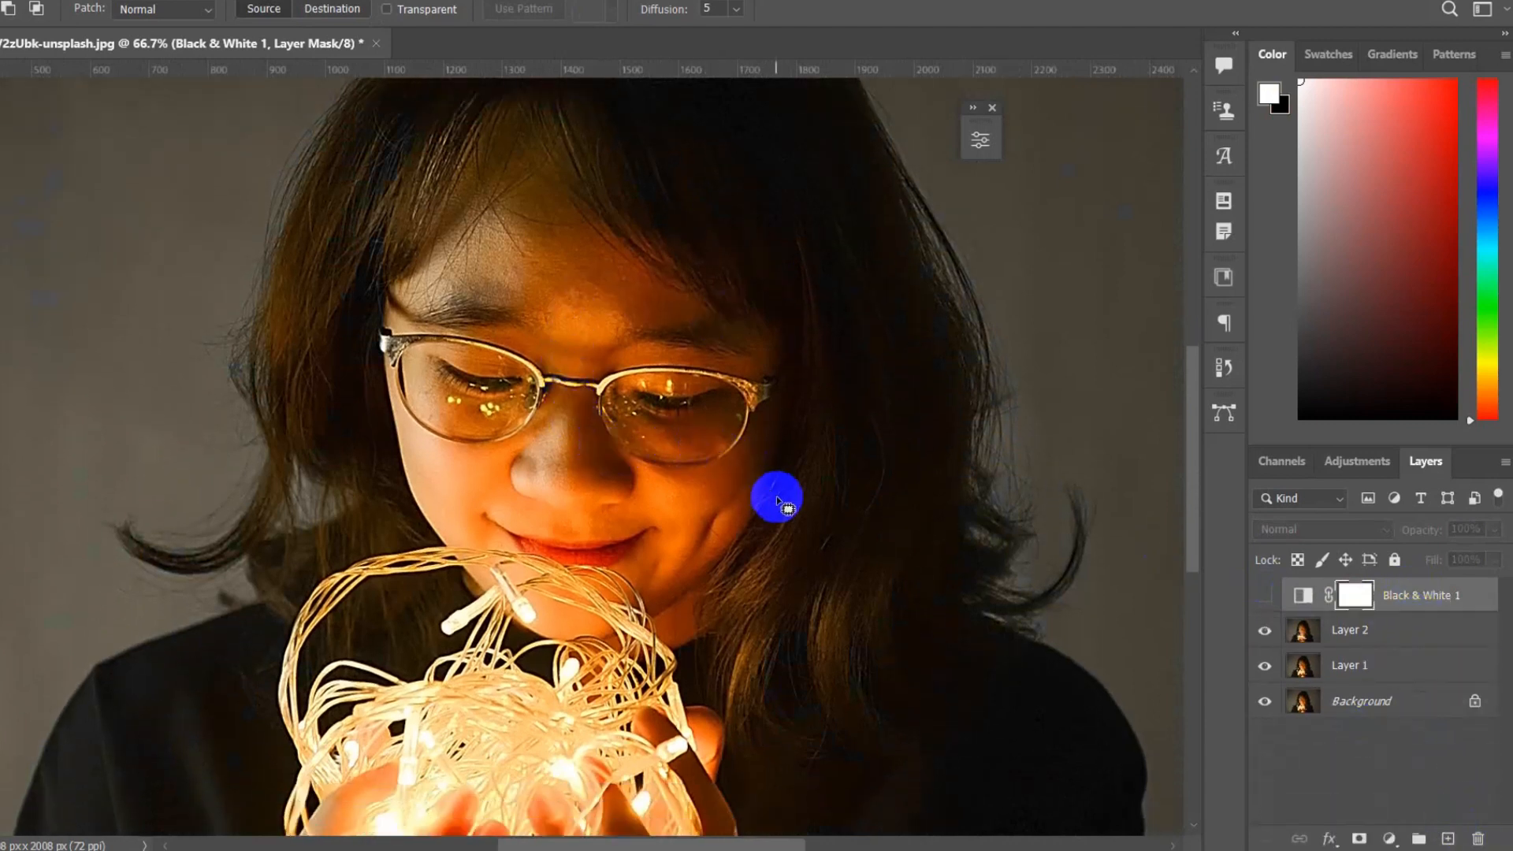
scroll(779, 504, "down", 1)
left_click_drag(1418, 597, 1479, 839)
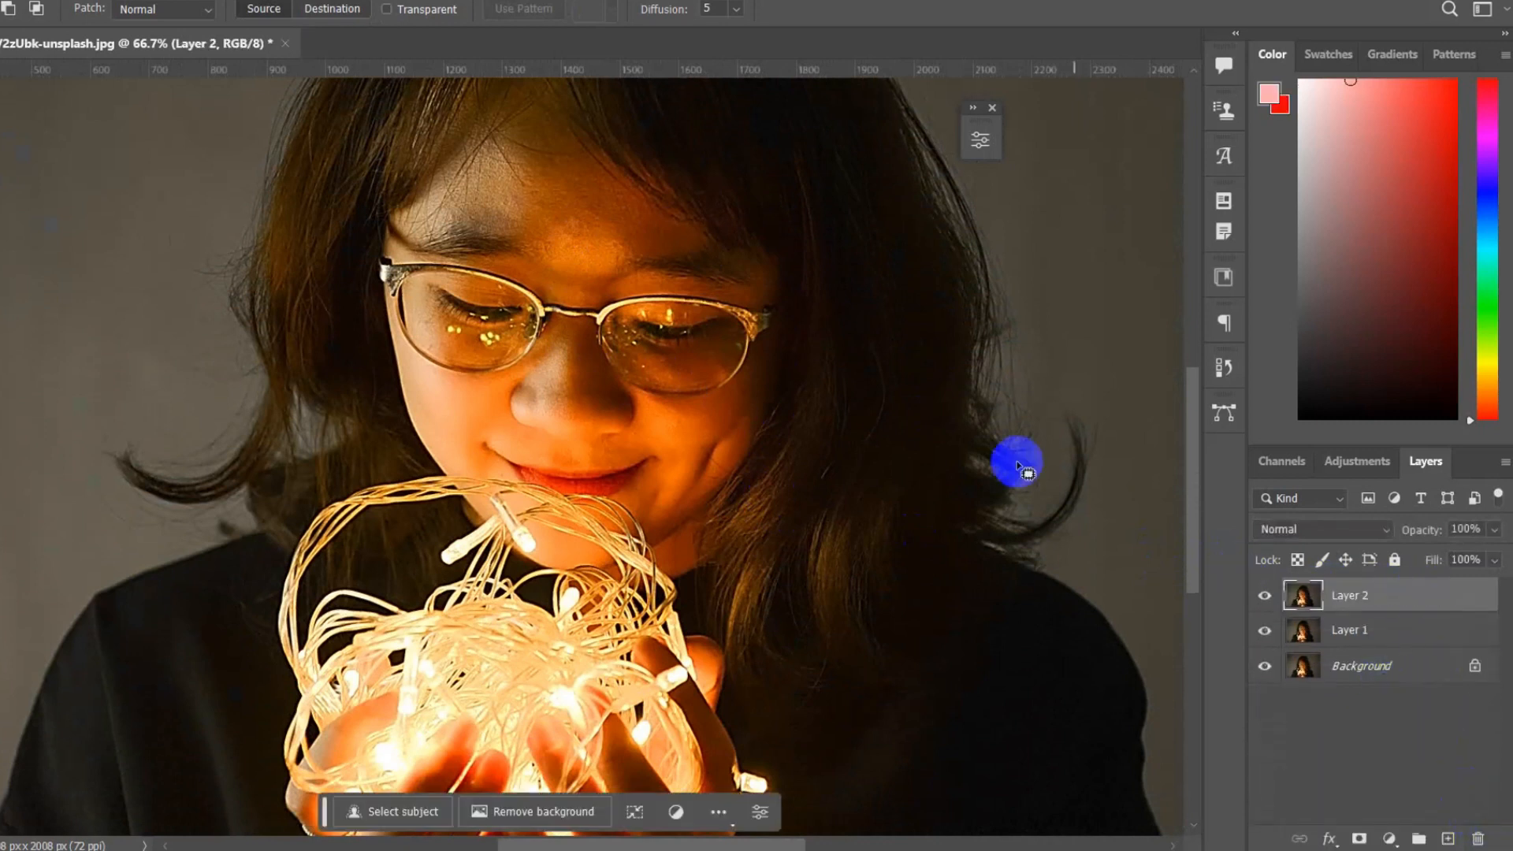
Add a Levels adjustment clipped to Layer 2 with midtones at 0.89 and the white input at 225
scroll(579, 411, "up", 1)
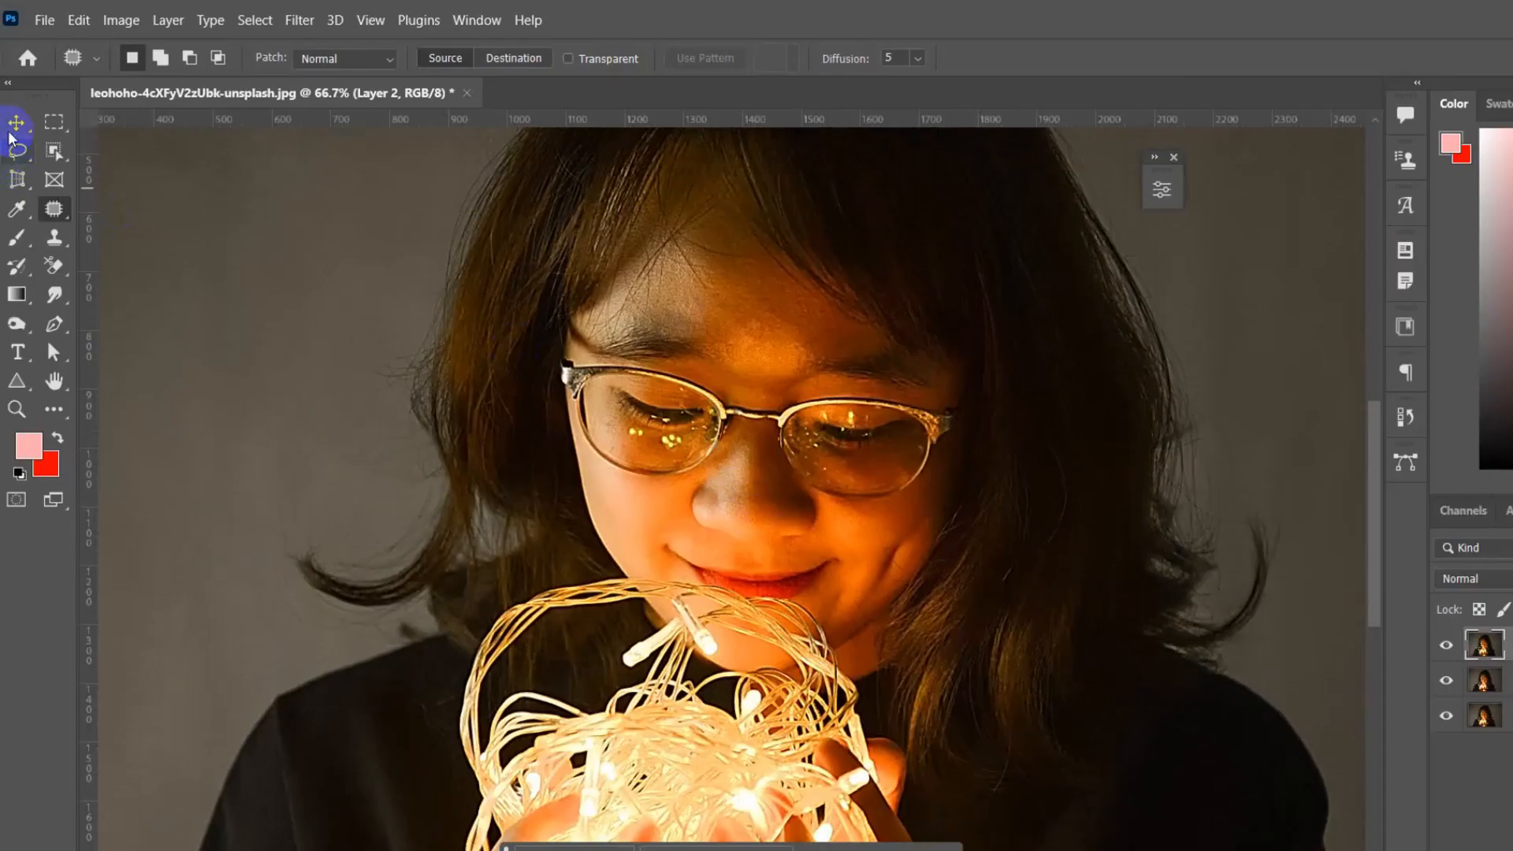
left_click(0, 72)
key("ctrl+minus")
key("ctrl+minus")
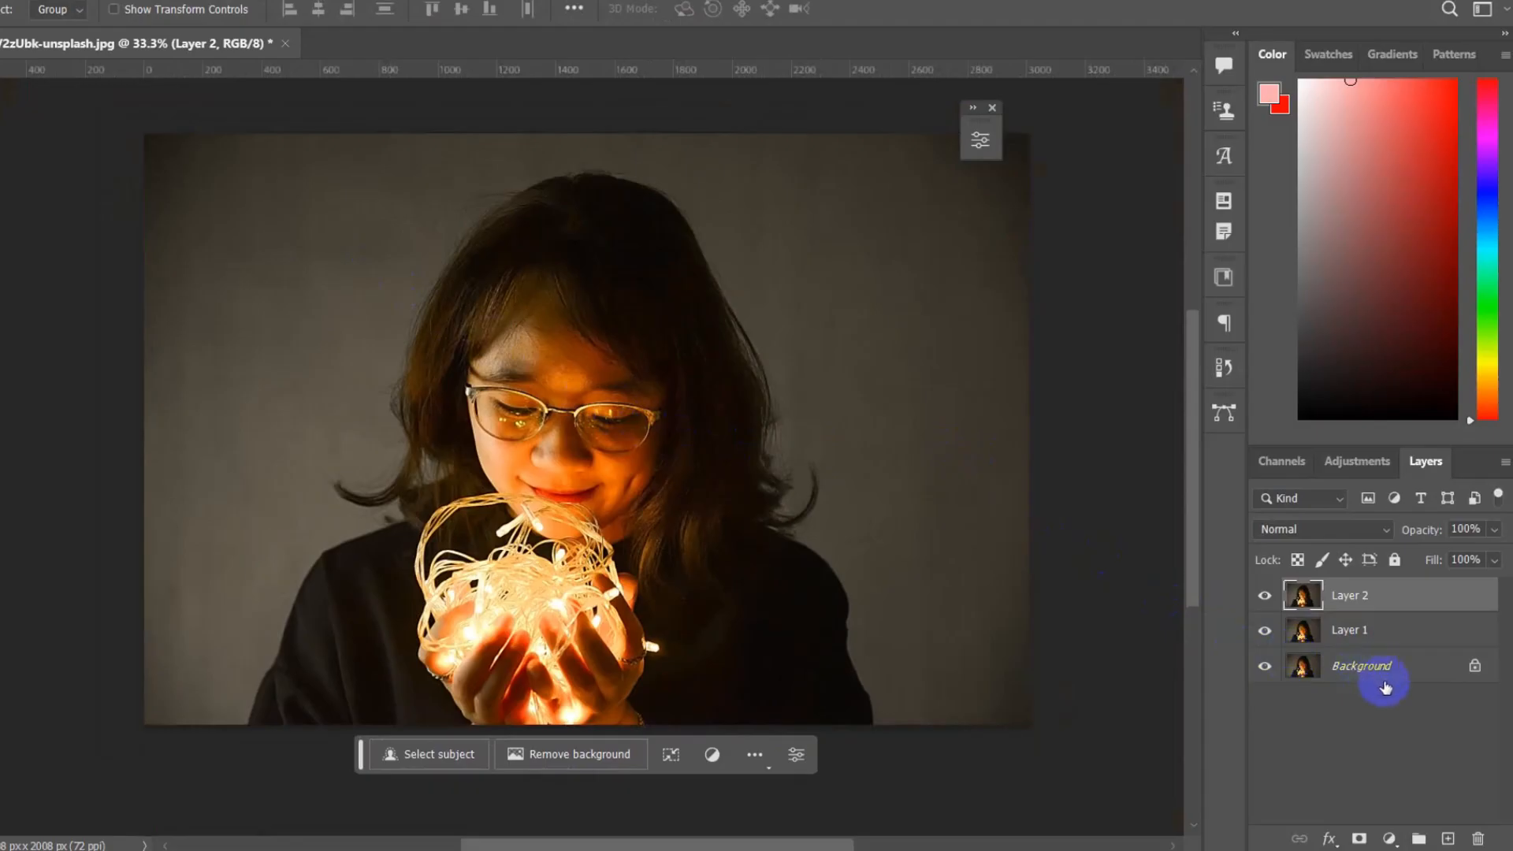
left_click(1512, 850)
left_click(1369, 544)
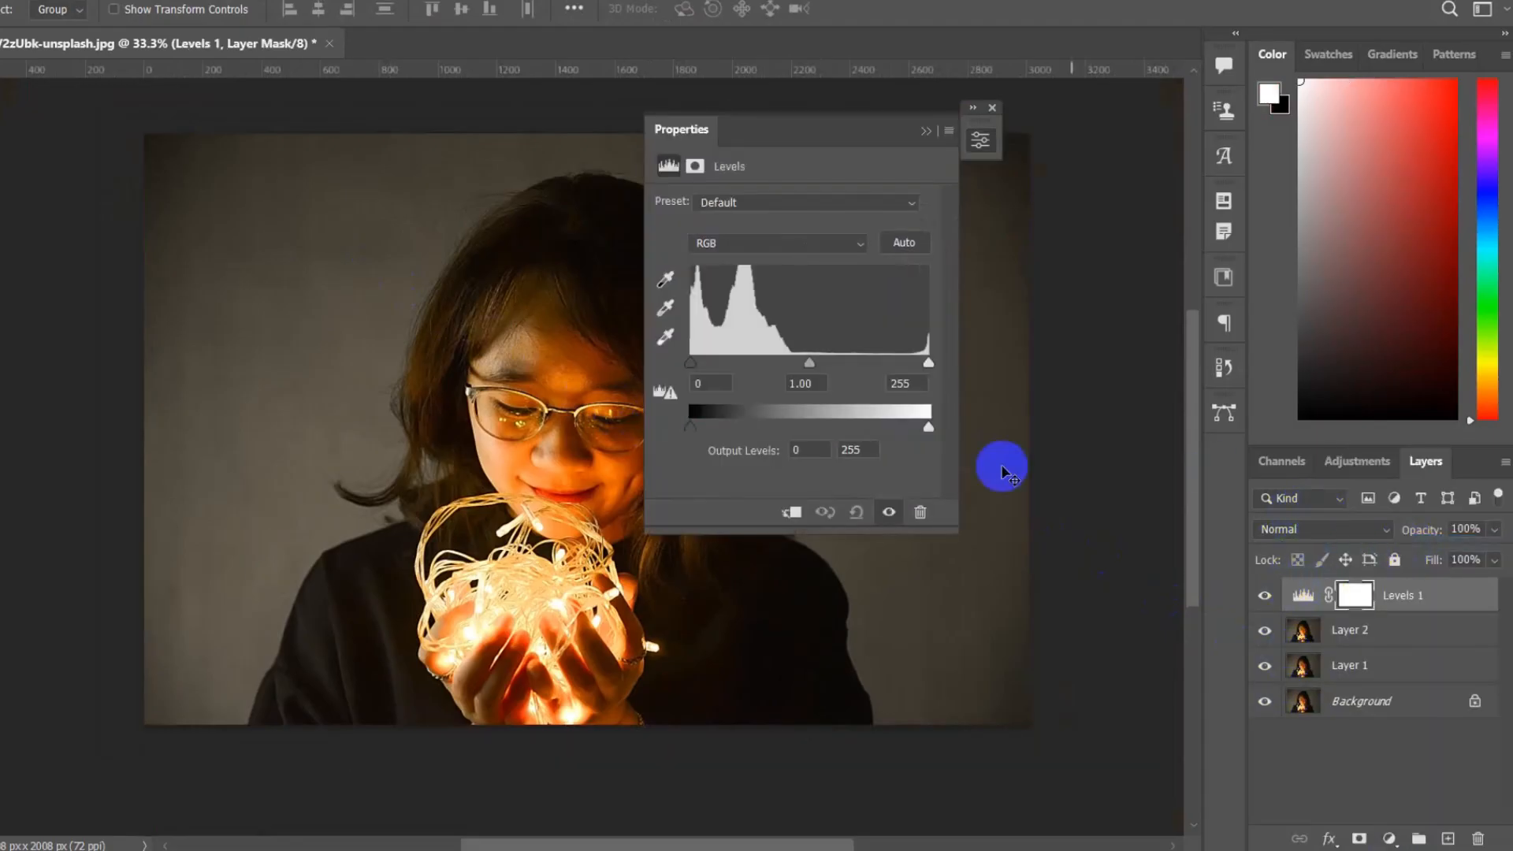
left_click_drag(783, 126, 1146, 130)
left_click_drag(1168, 361, 1184, 363)
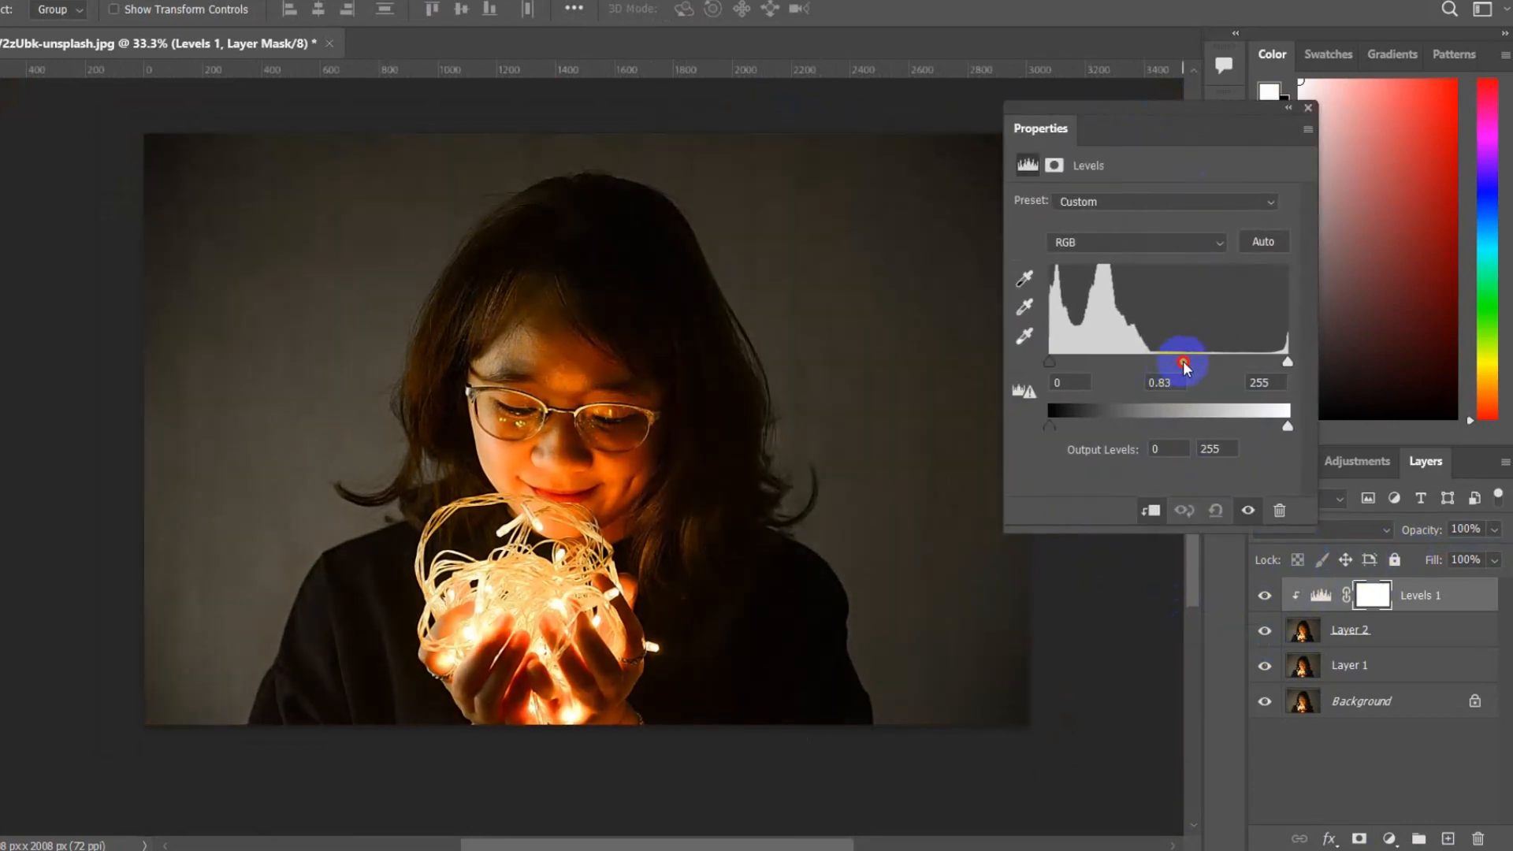
left_click_drag(1287, 361, 1170, 363)
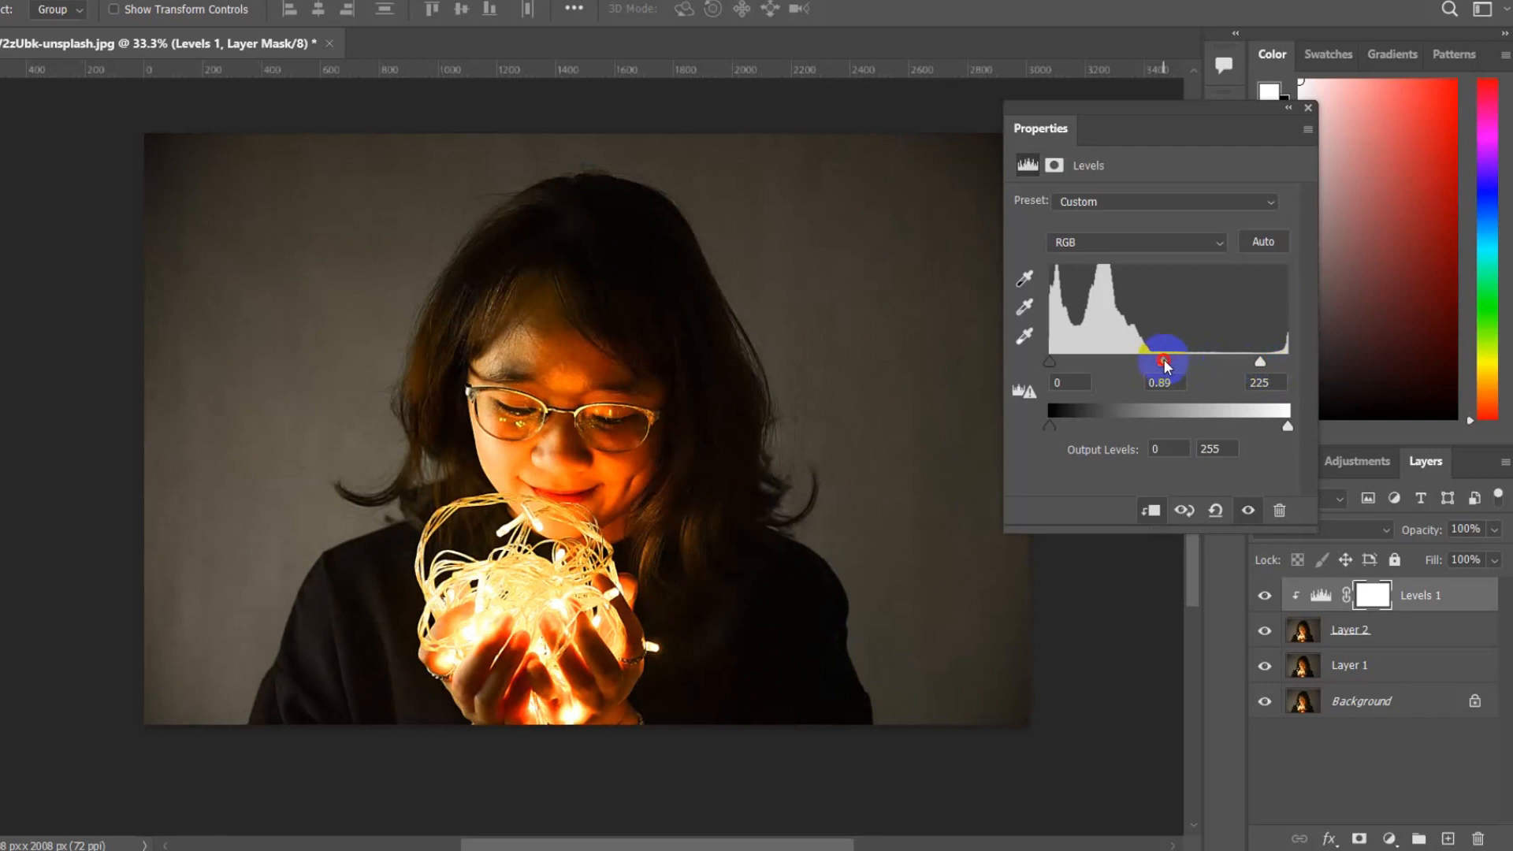
In the Levels 1 blending options, exclude the green channel and split the Current Layer Blend If white slider to 68 / 197
double_click(1446, 594)
left_click_drag(1058, 81, 1218, 0)
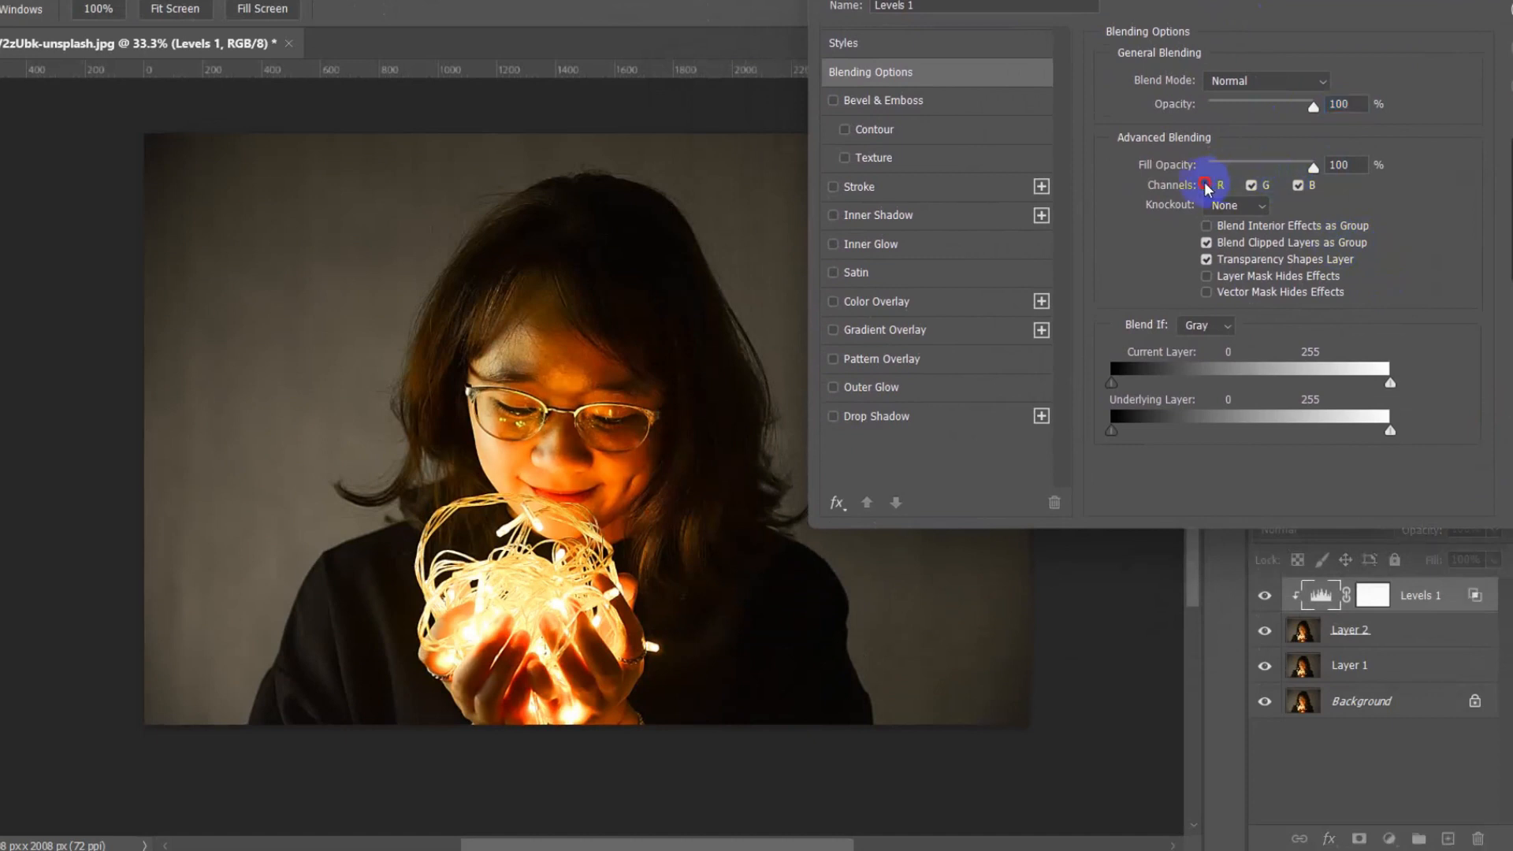
left_click(1251, 186)
left_click_drag(1390, 384, 1258, 388)
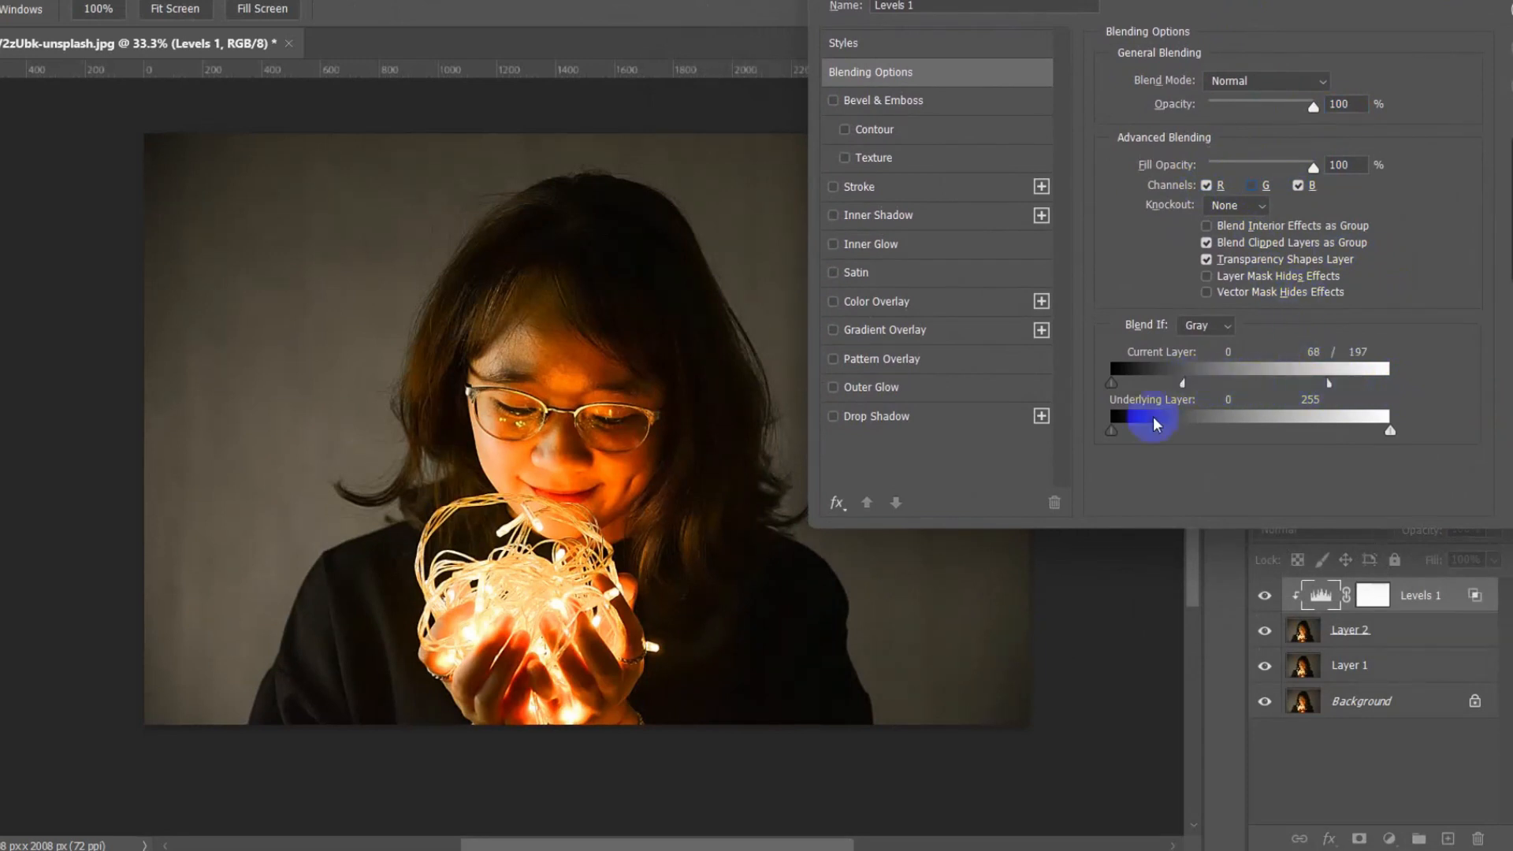
left_click_drag(1134, 435, 1208, 435)
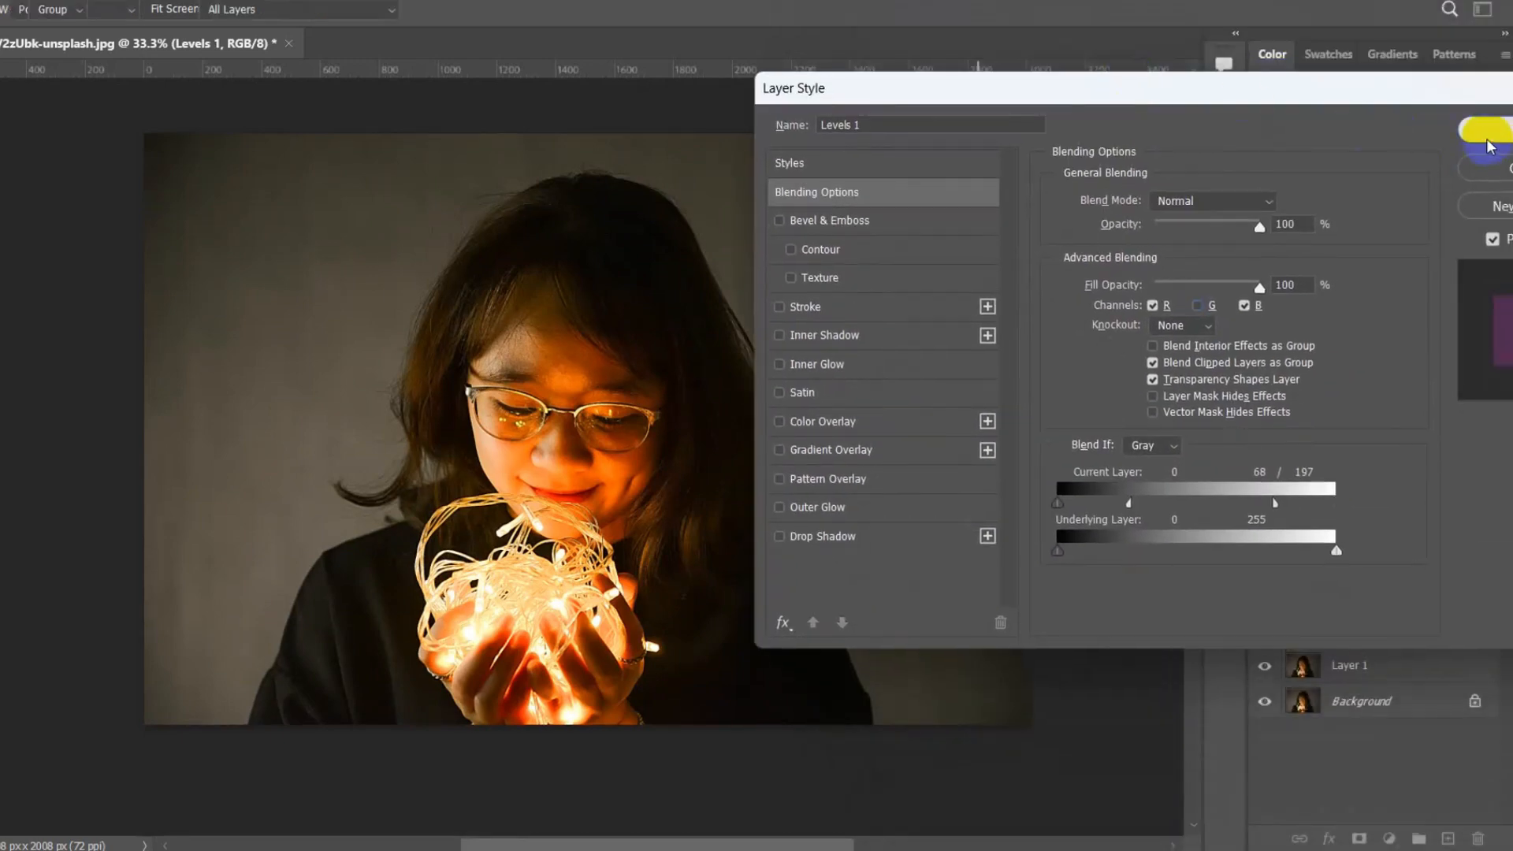
left_click(1486, 138)
Compare the portrait with and without the Levels 1 adjustment
left_click(1263, 599)
left_click(1262, 599)
scroll(1011, 586, "down", 1)
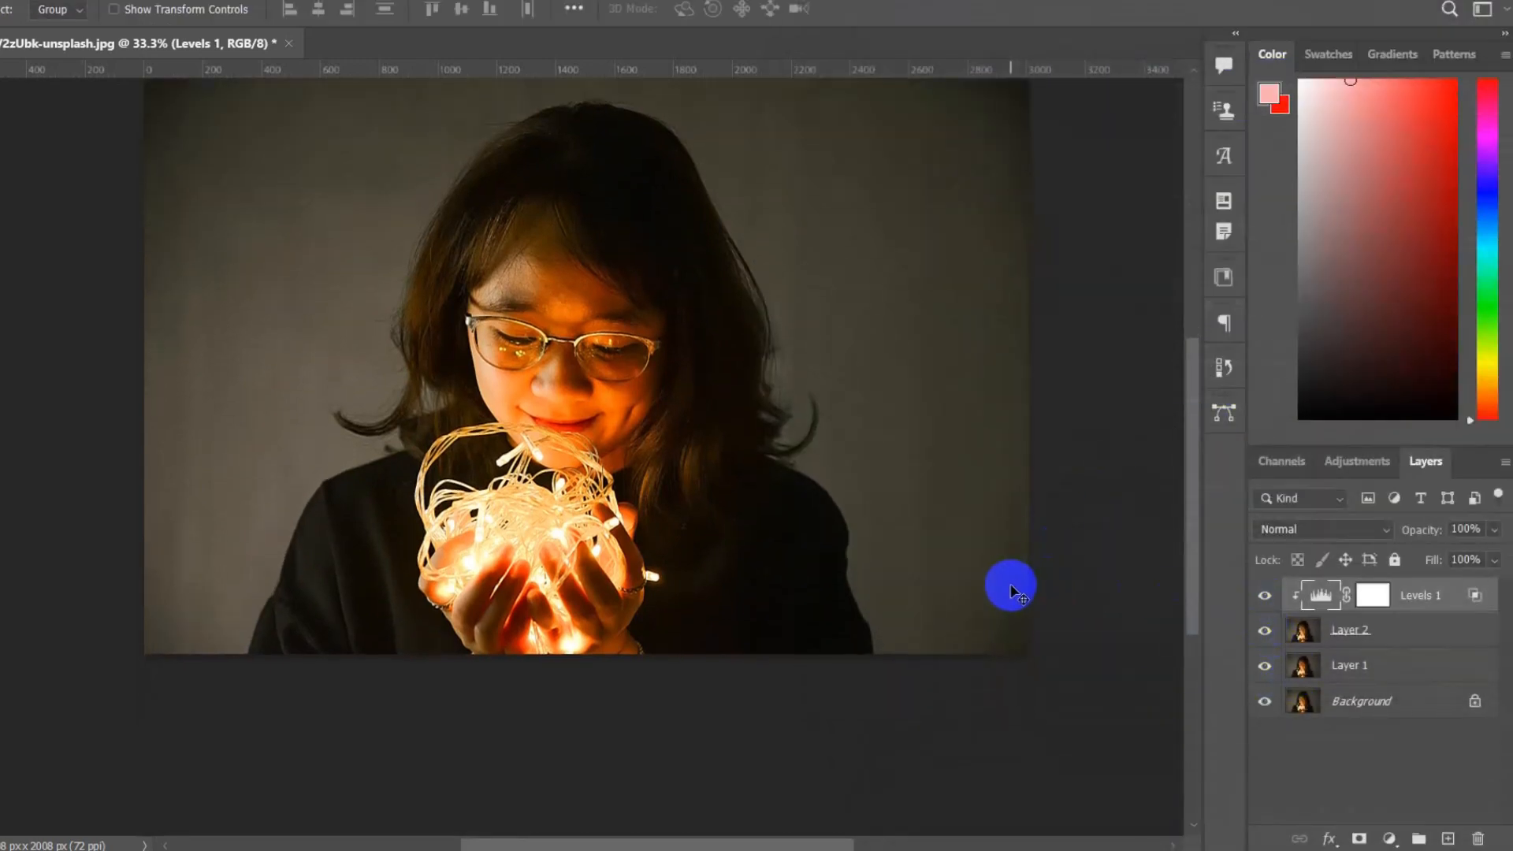
scroll(1010, 586, "down", 1)
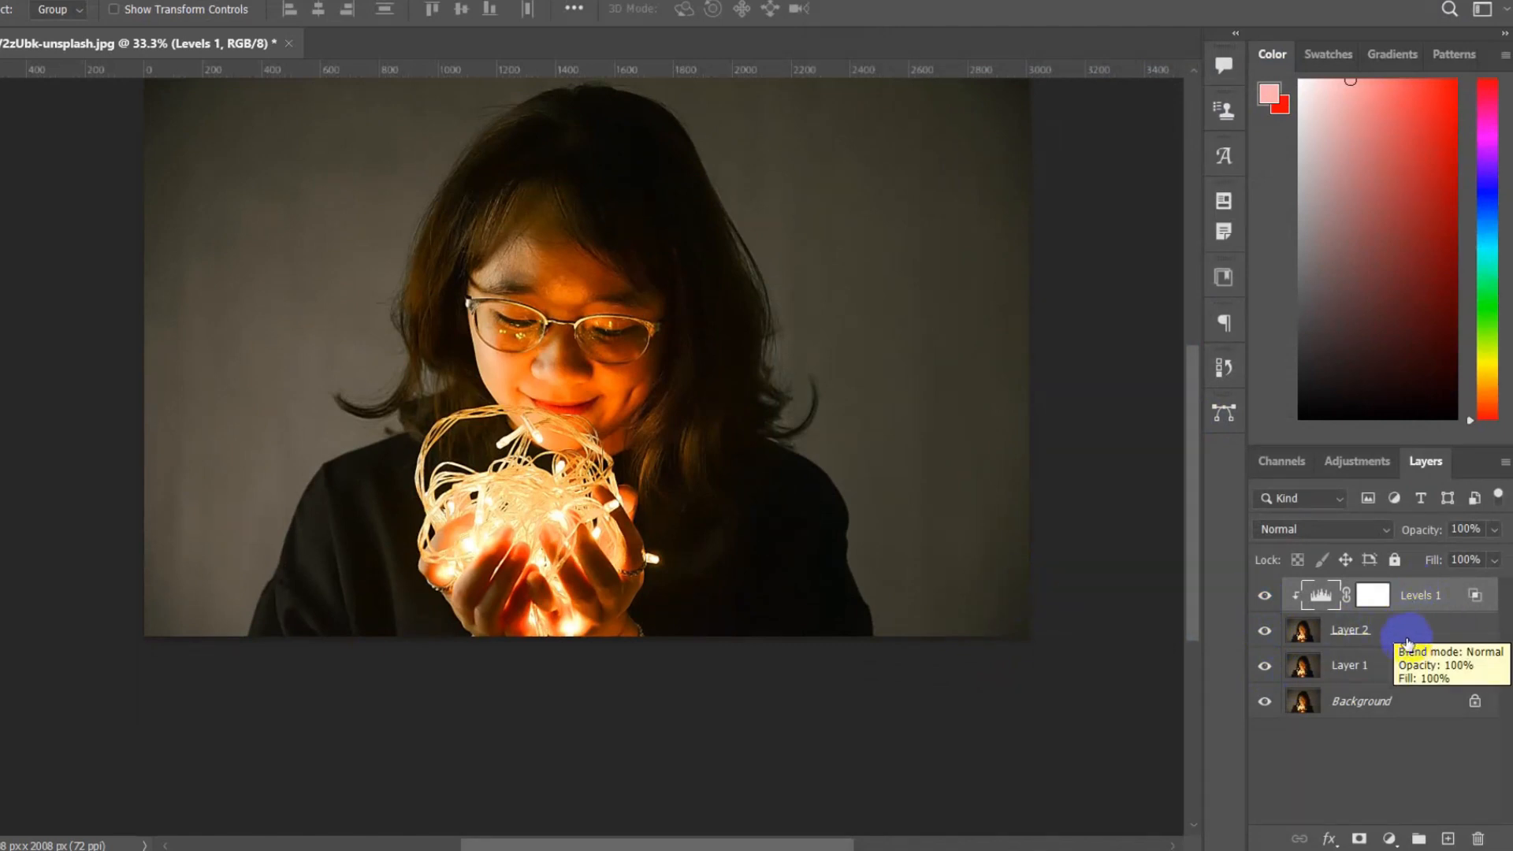
Add a Curves adjustment layer above Levels 1 and shape its curve gently with a highlight point and a shadow point
key("ctrl+plus")
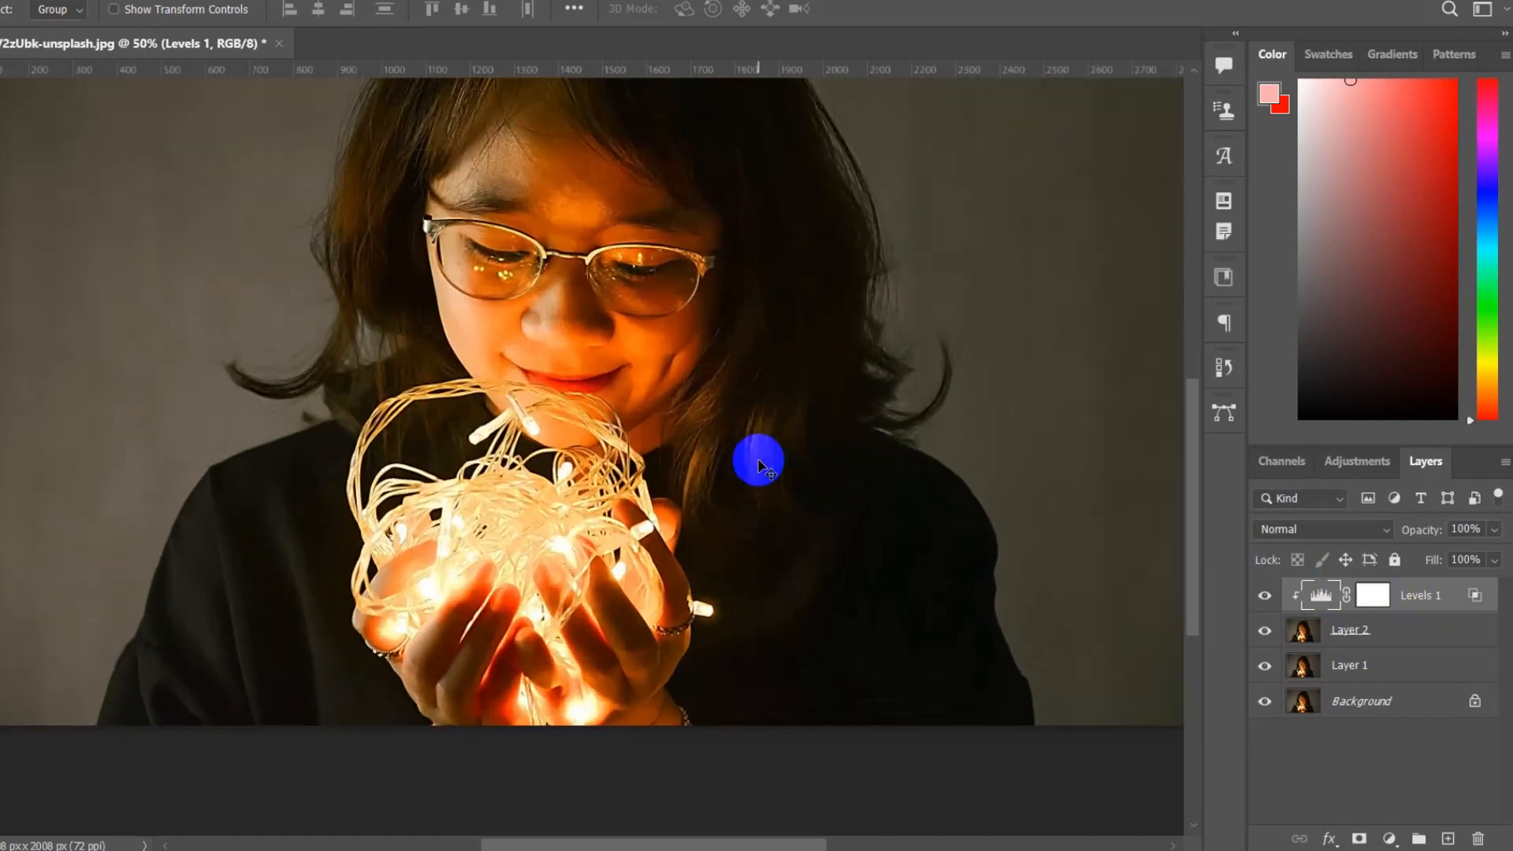
left_click_drag(763, 368, 721, 440)
left_click(1389, 839)
left_click(1374, 560)
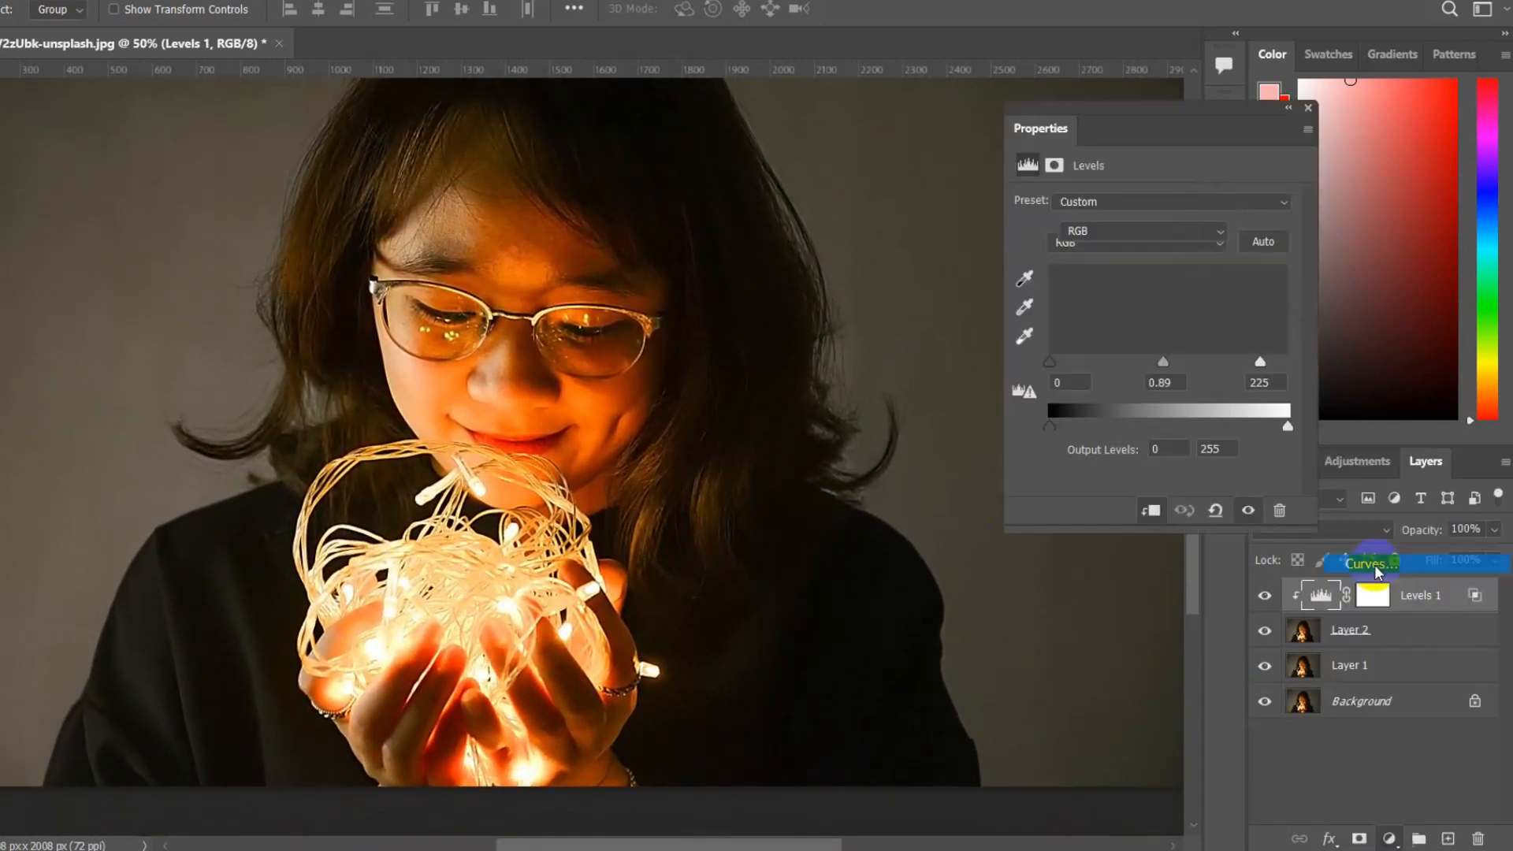
mouse_move(1215, 328)
left_mouse_down()
mouse_move(1205, 320)
mouse_move(1217, 324)
left_mouse_up()
left_click_drag(1153, 390, 1151, 391)
left_click_drag(1214, 324, 1211, 321)
left_click(1288, 108)
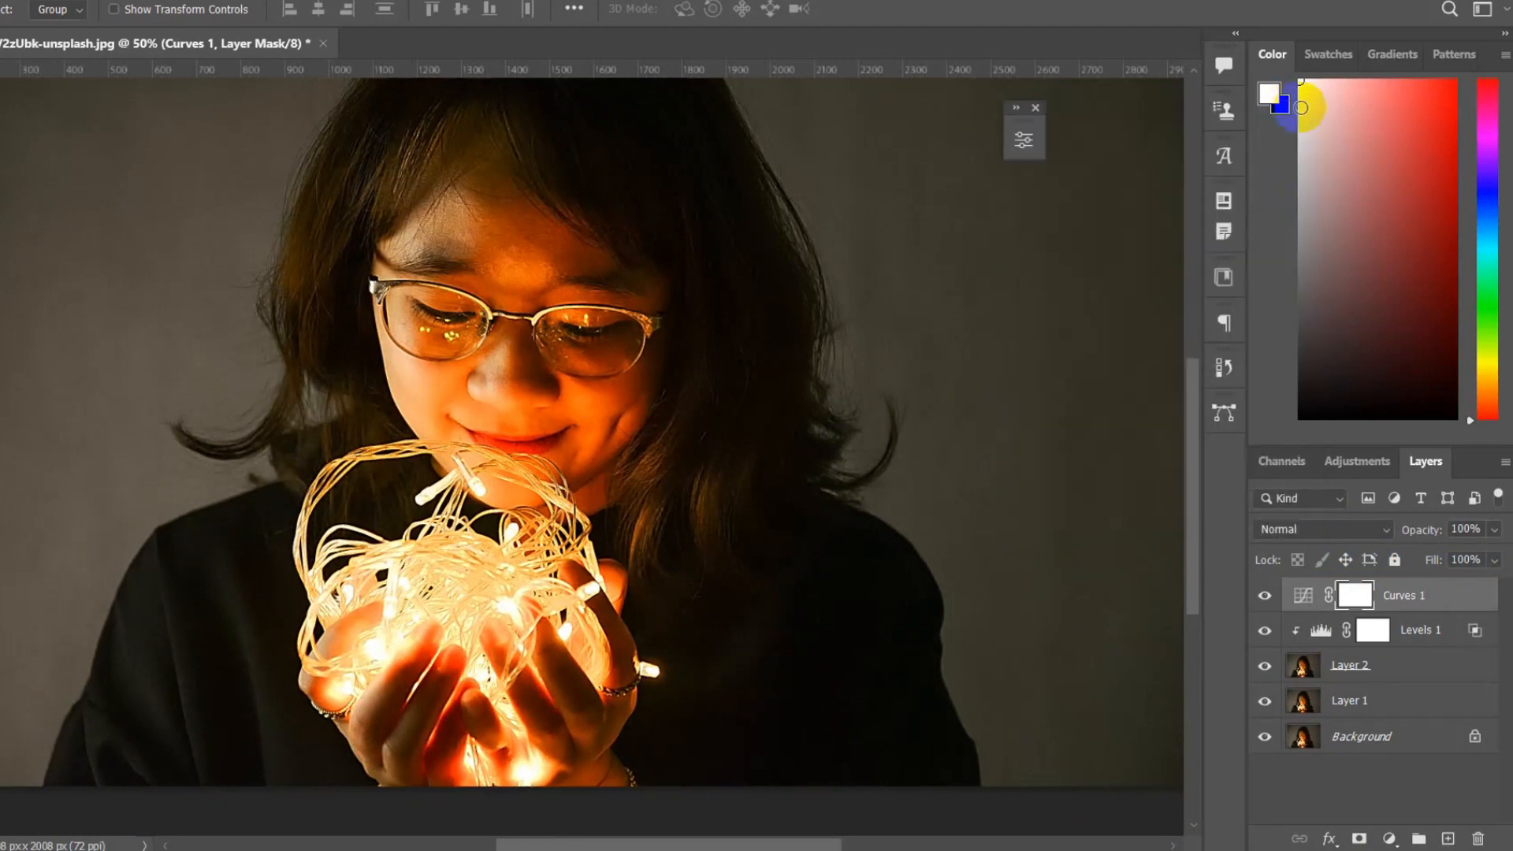
In the Curves 1 blending options, split the Current Layer Blend If black slider to 40 / 181
double_click(1402, 596)
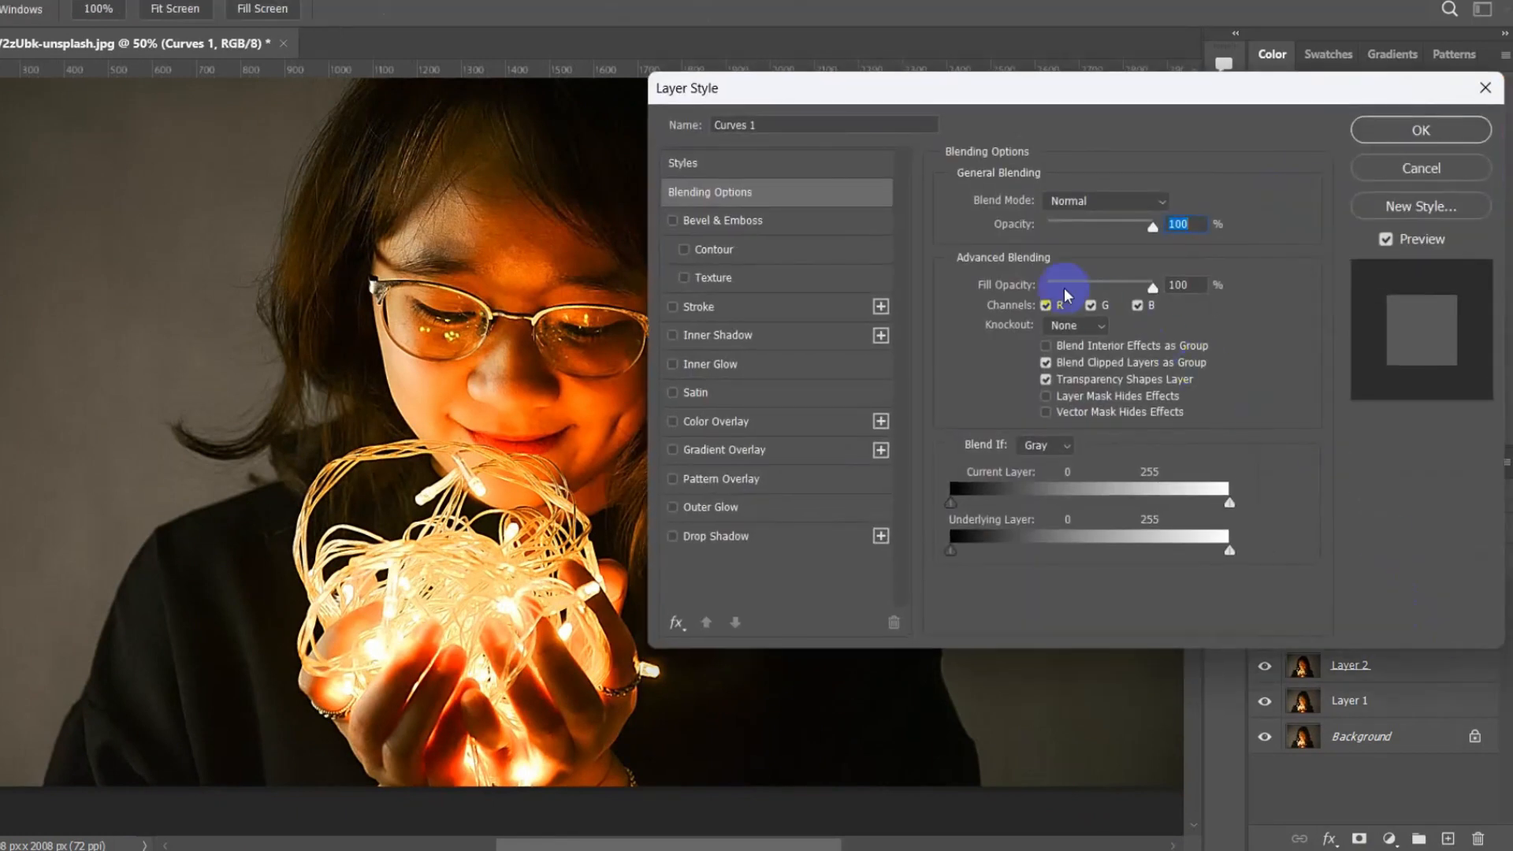
left_click_drag(1120, 117, 1325, 78)
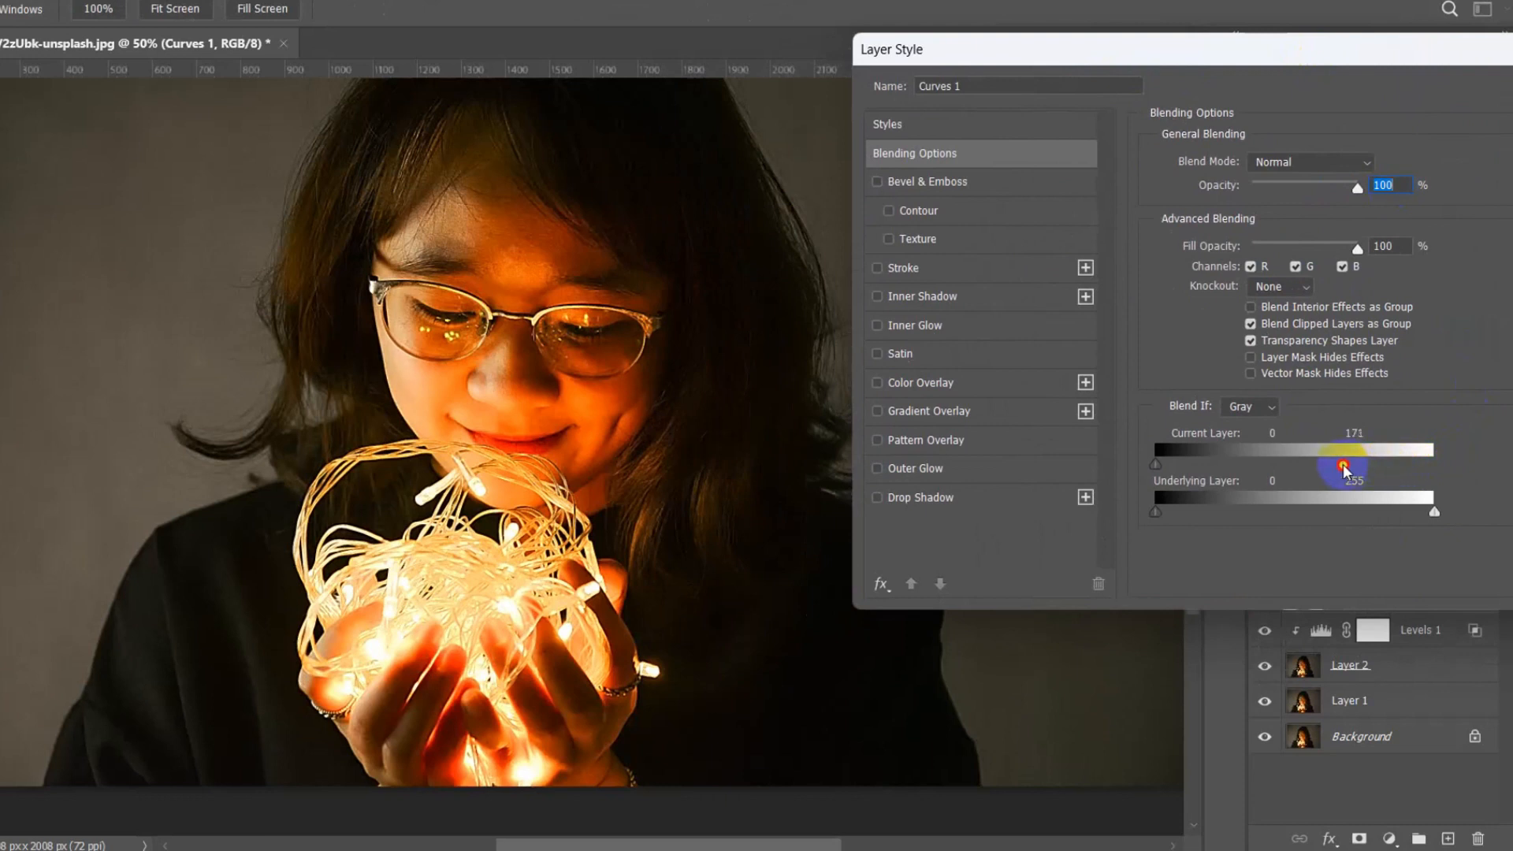
left_click_drag(1155, 463, 1369, 455)
left_click_drag(1369, 52, 1271, 71)
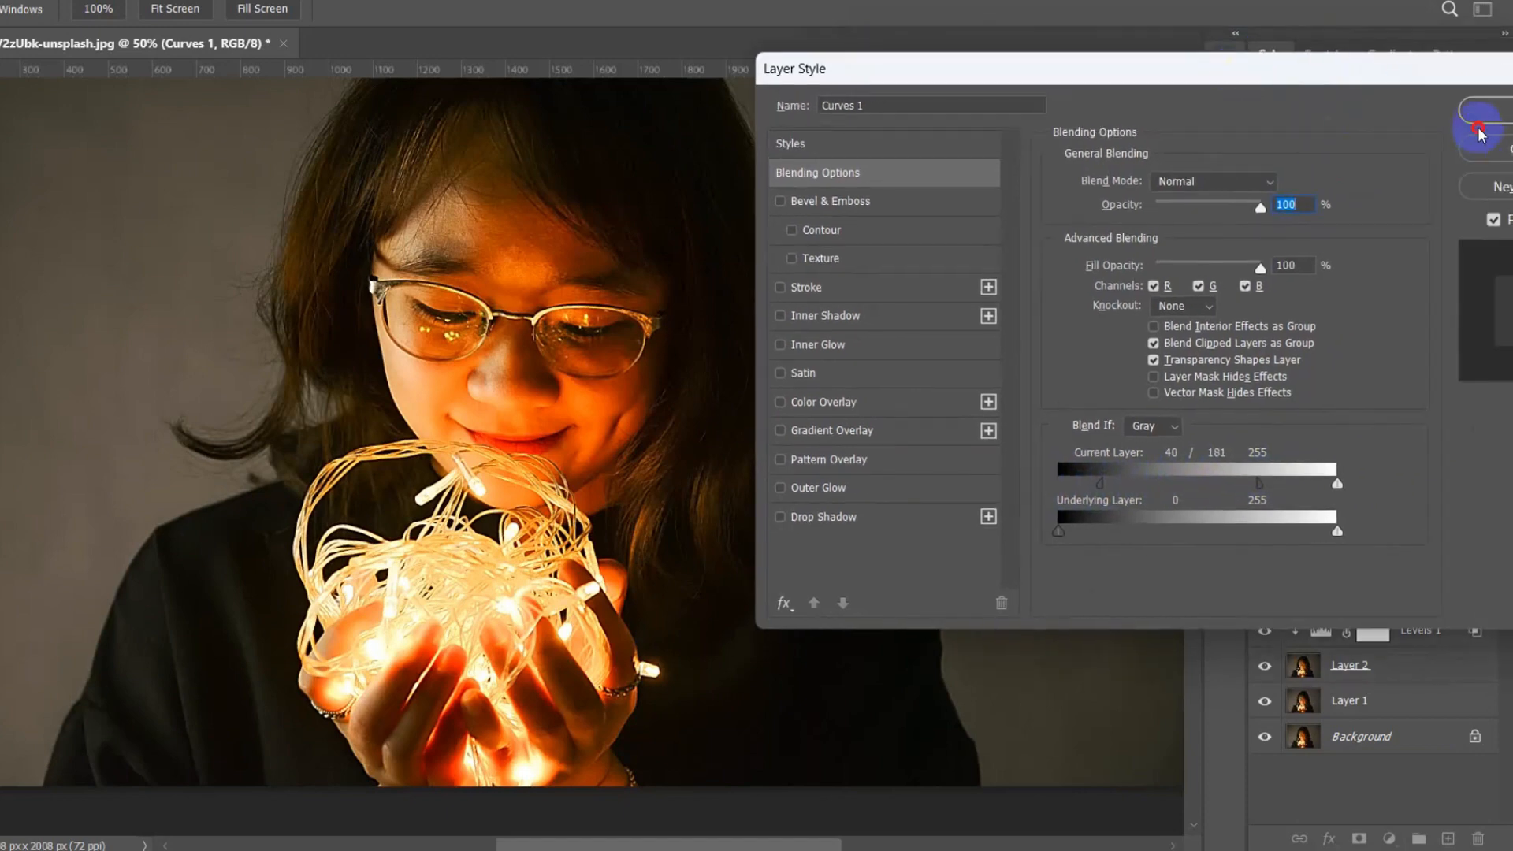
left_click(1478, 132)
Stamp all visible layers into a new layer on top and compare the result with the original Background photo
key("ctrl+minus")
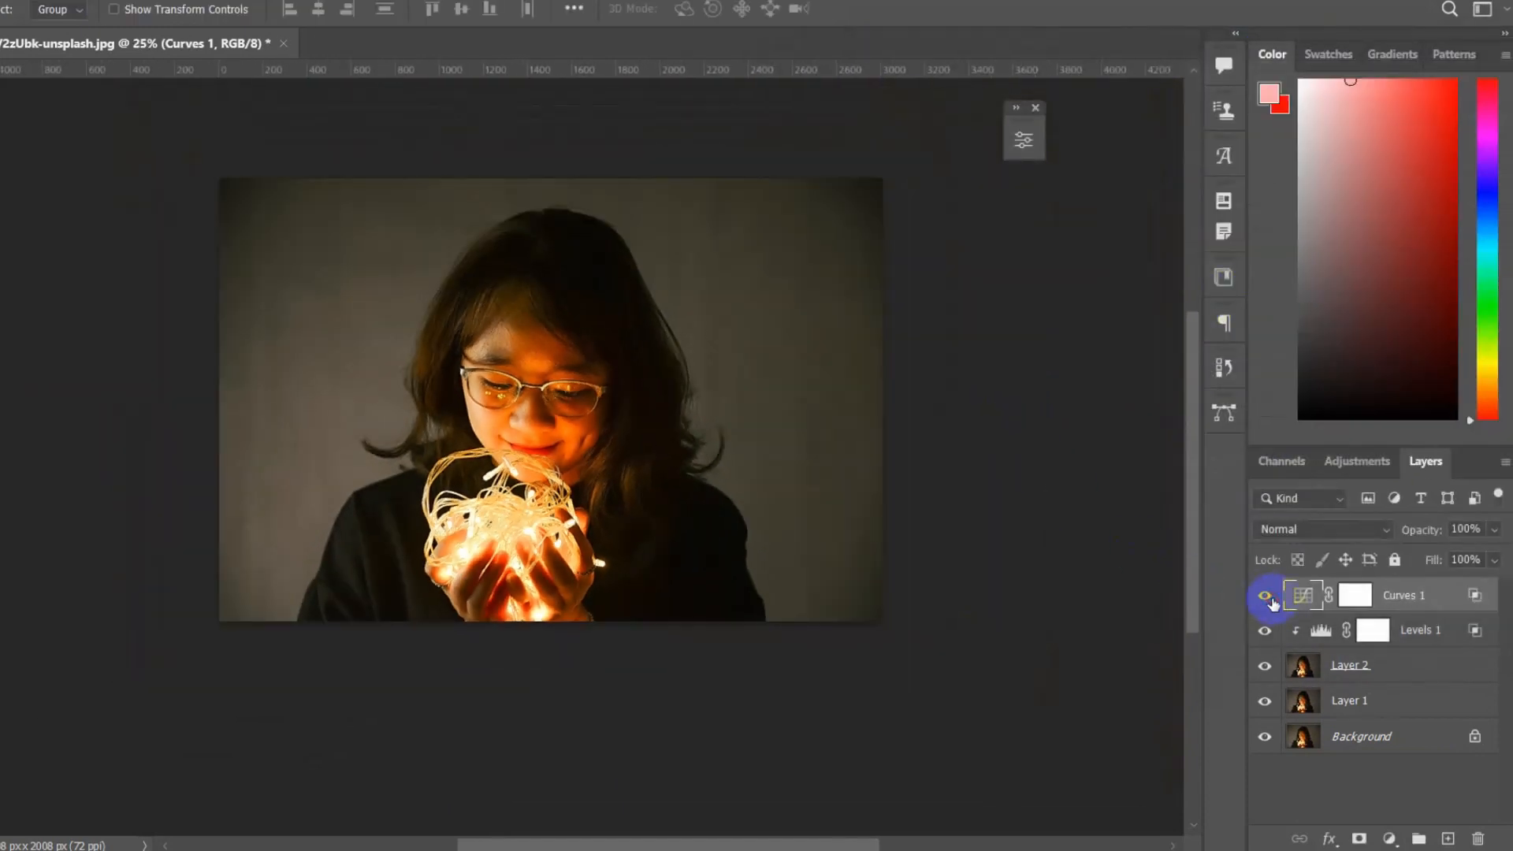
key("ctrl+shift+alt+e")
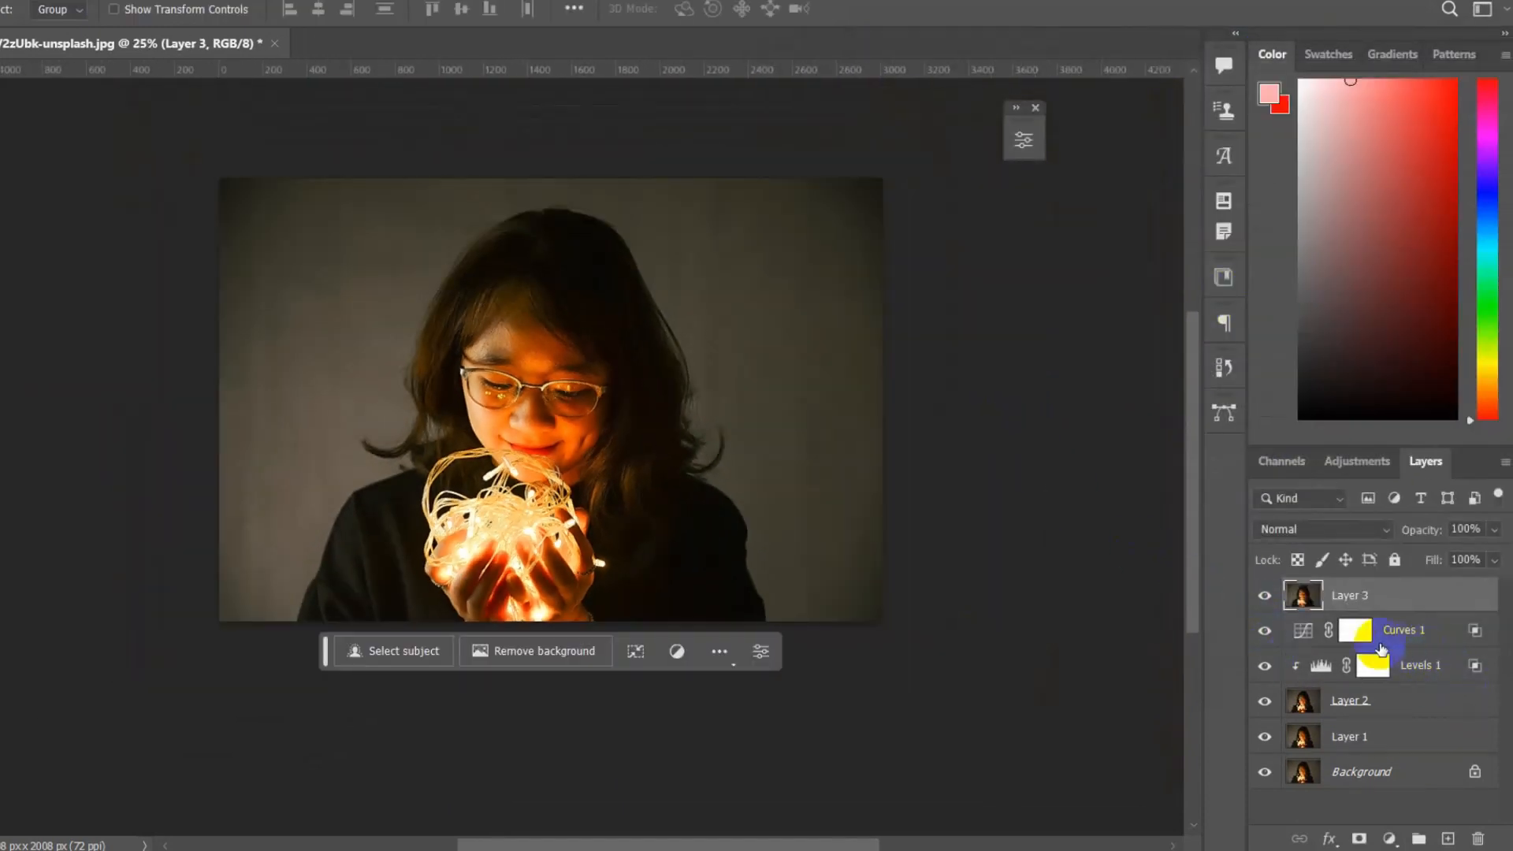
left_click(1263, 773, "alt")
left_click(1264, 772, "alt")
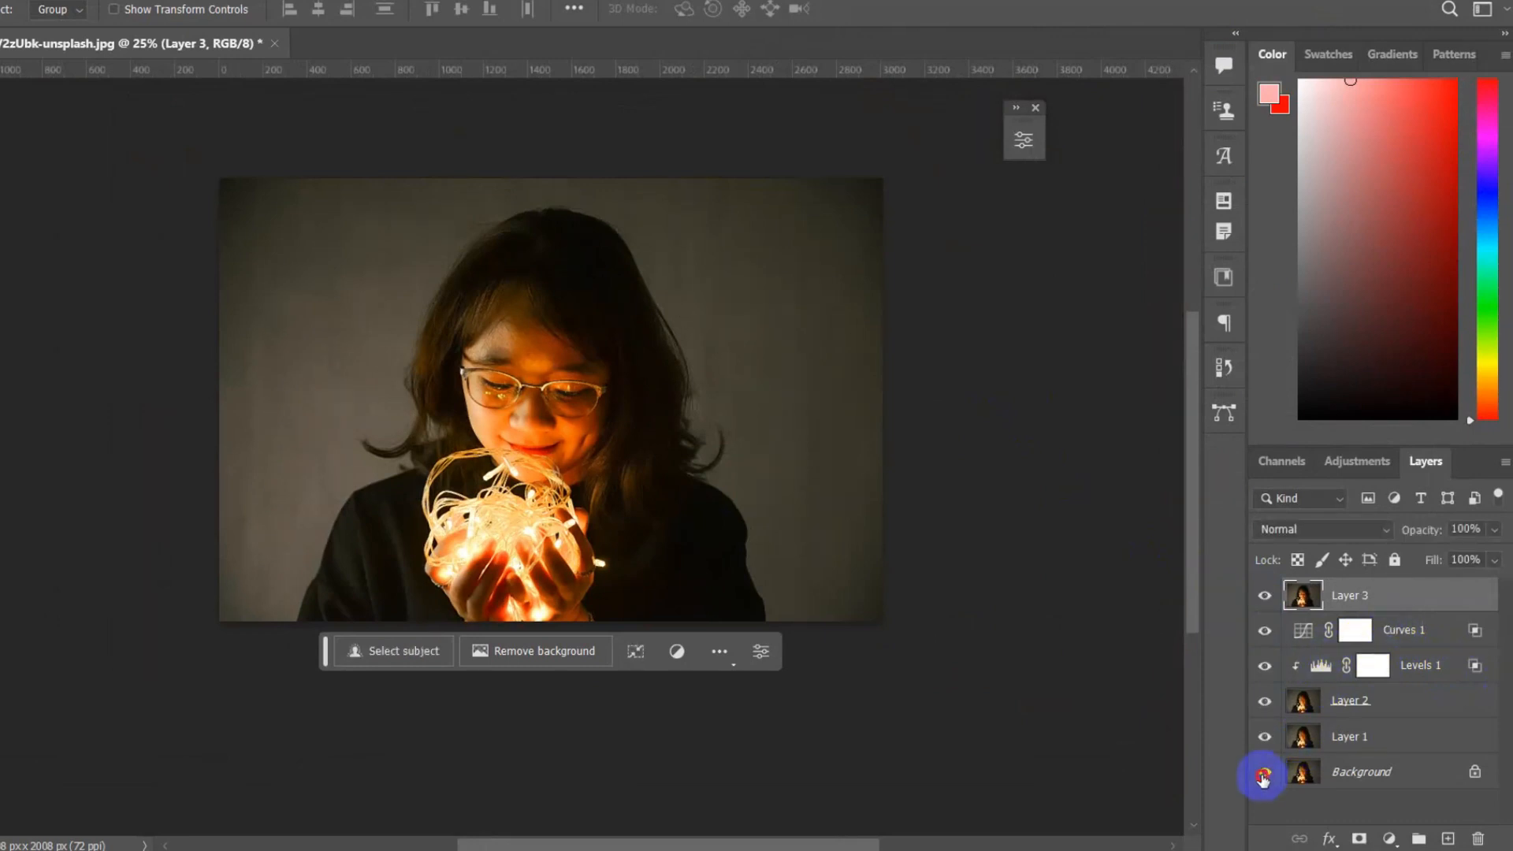
left_click(1264, 772, "alt")
left_click(1263, 774, "alt")
left_click(1263, 774, "alt")
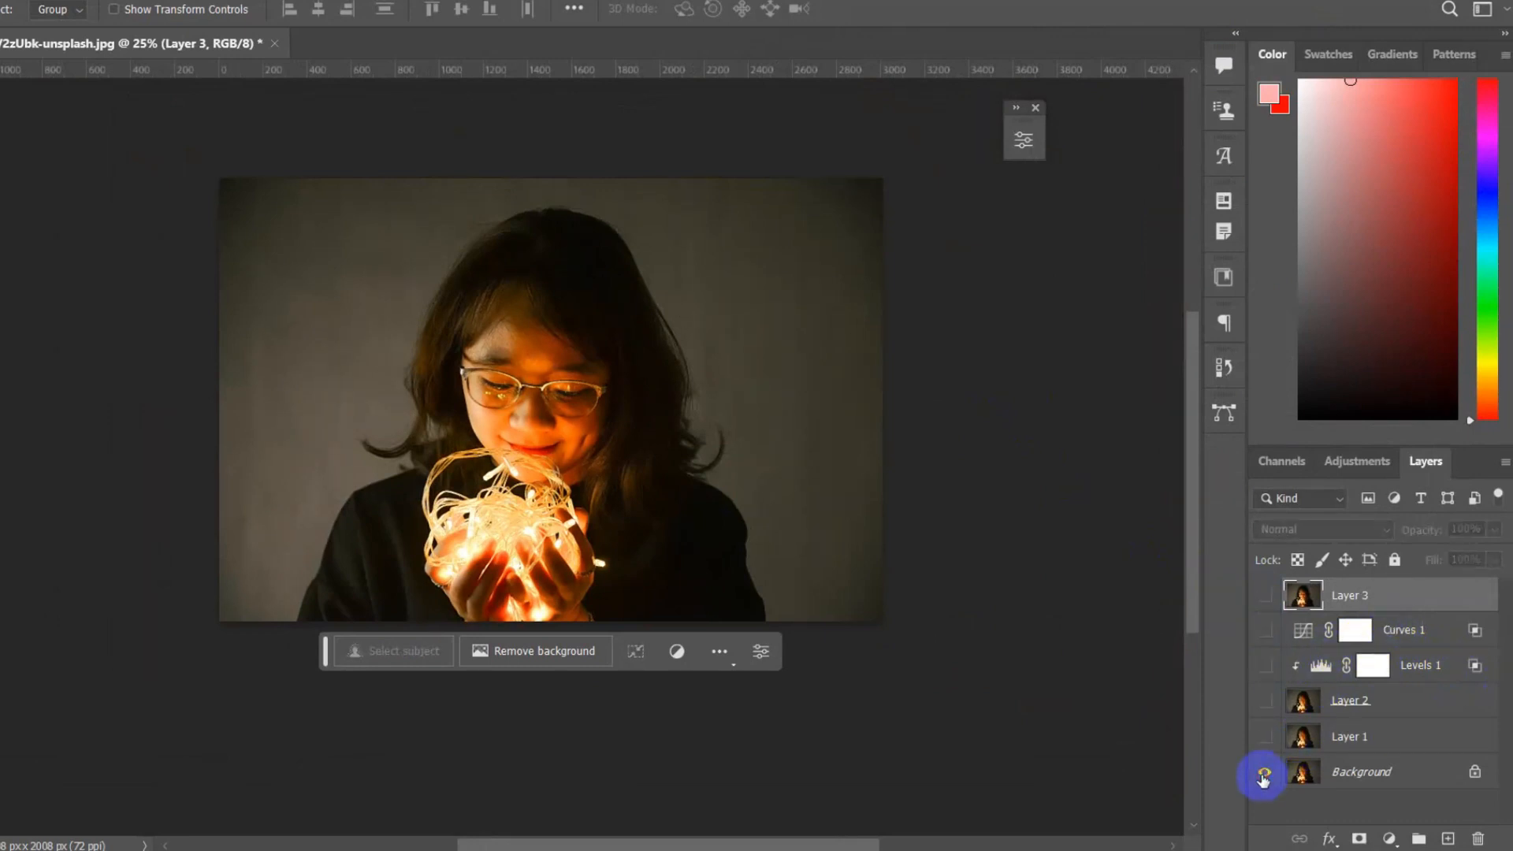
left_click(1263, 774, "alt")
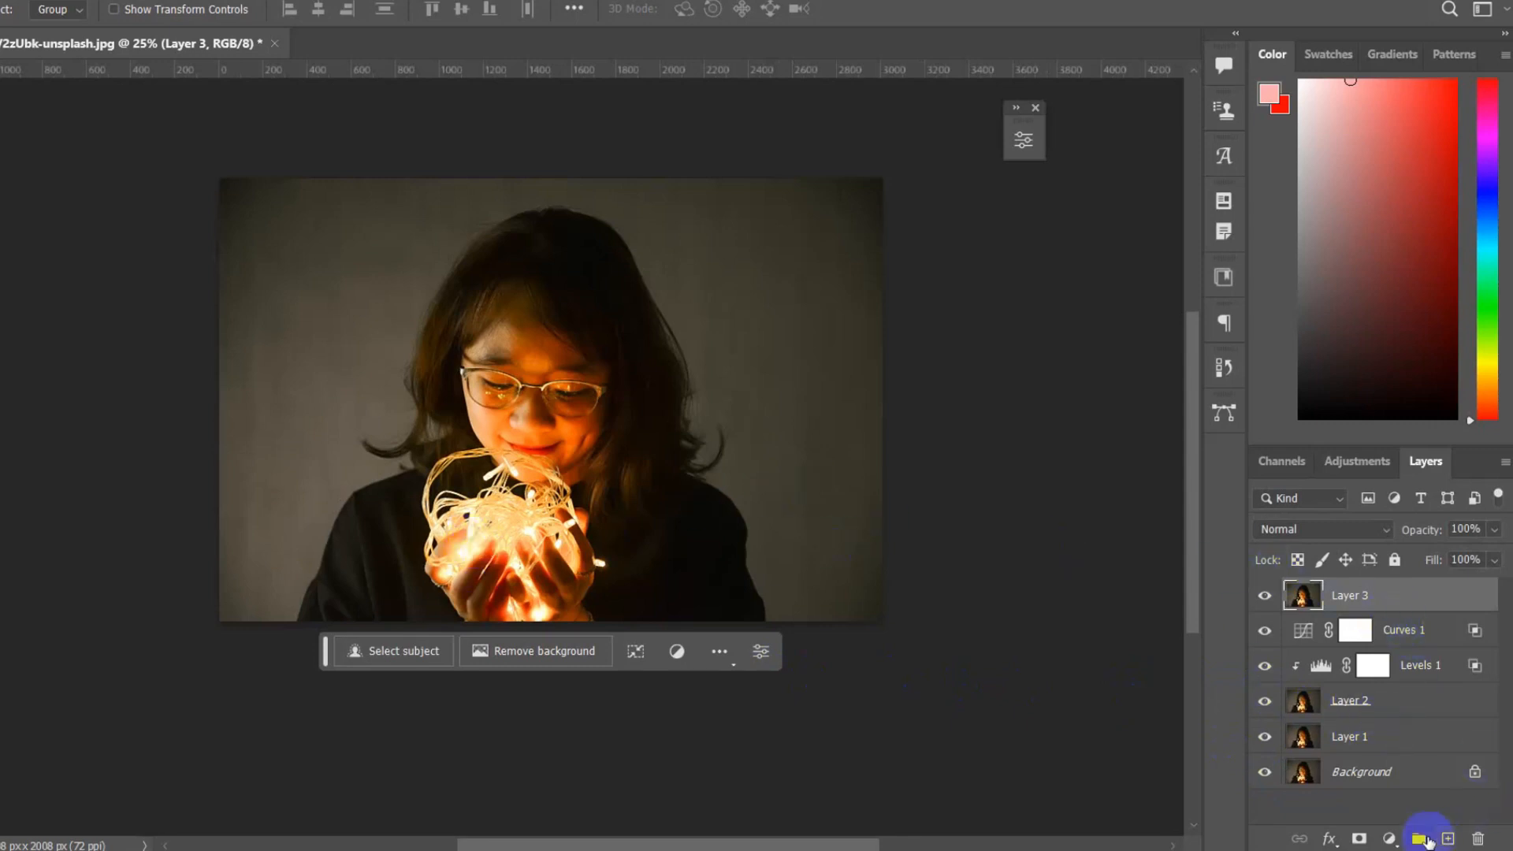
Add a Hue/Saturation adjustment layer above Layer 3 and set its Yellows to saturation +38 and lightness -26
left_click(1389, 838)
left_click(1379, 621)
left_click_drag(877, 128, 1132, 103)
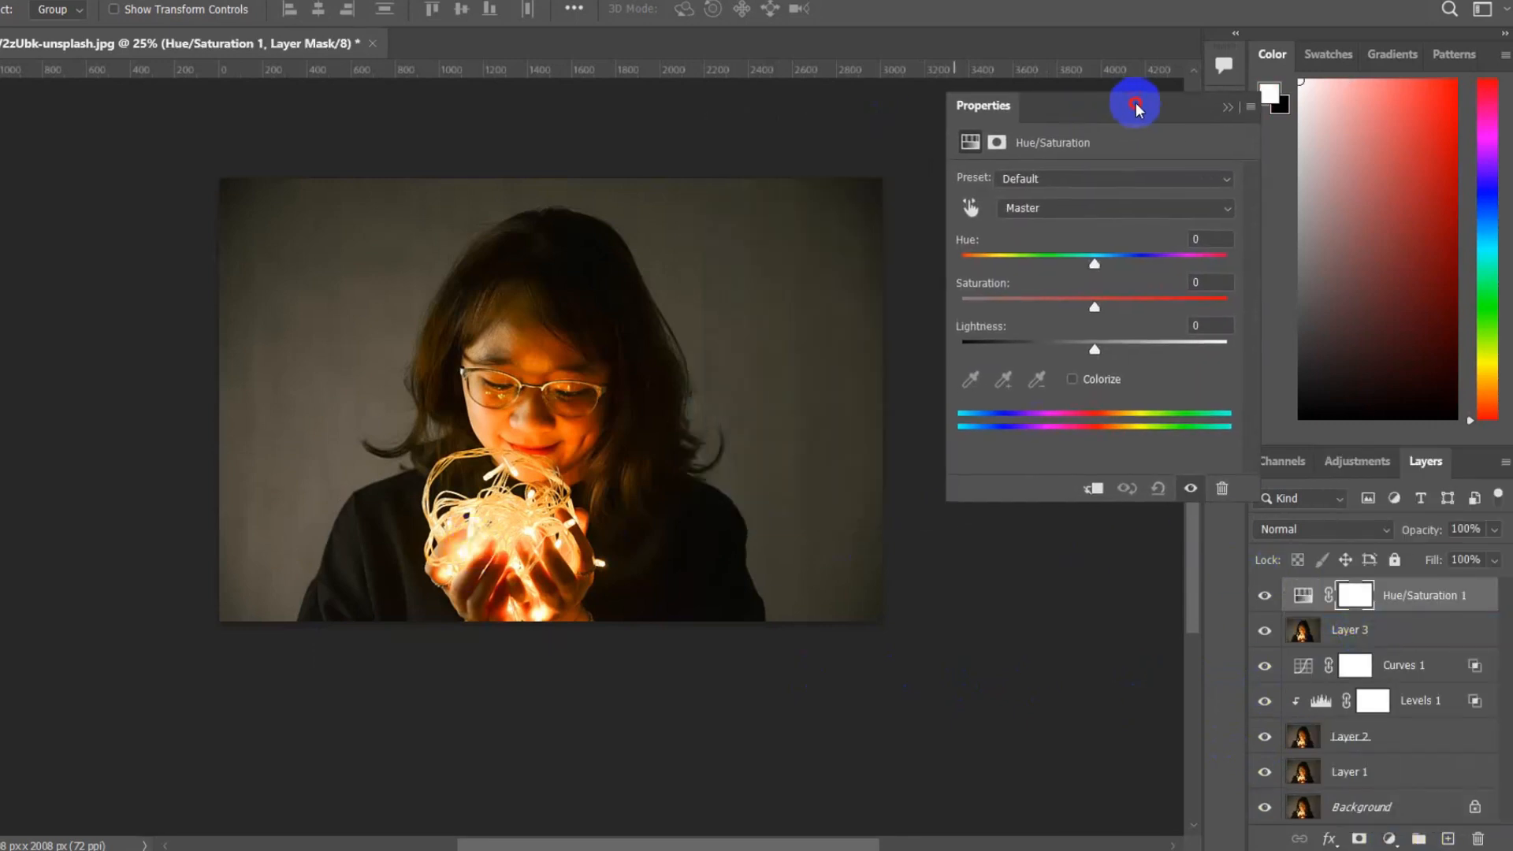
left_click(970, 207)
left_click(487, 479)
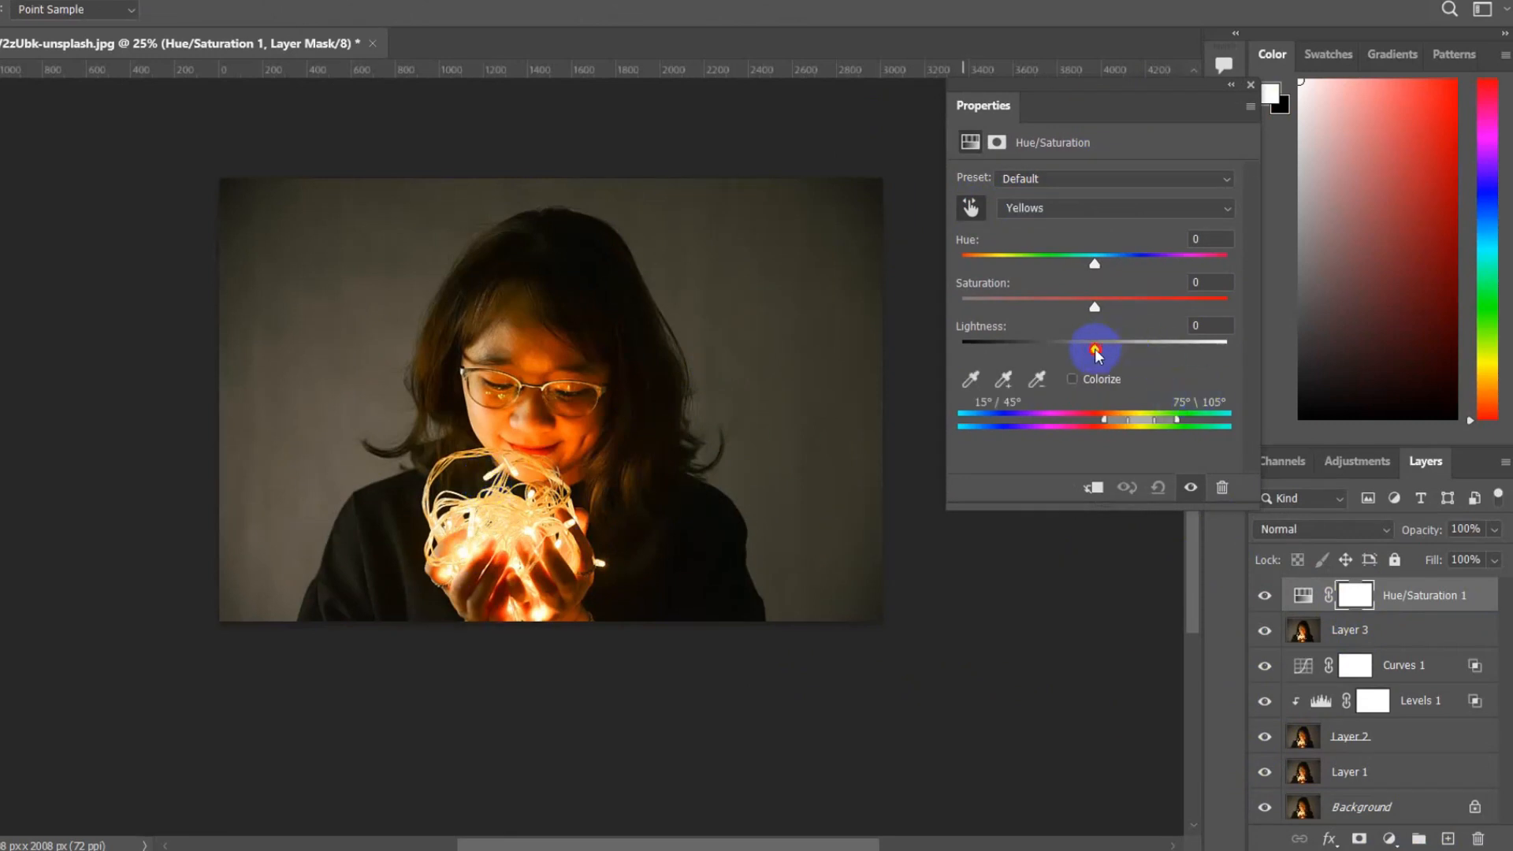
left_click_drag(1093, 348, 1054, 352)
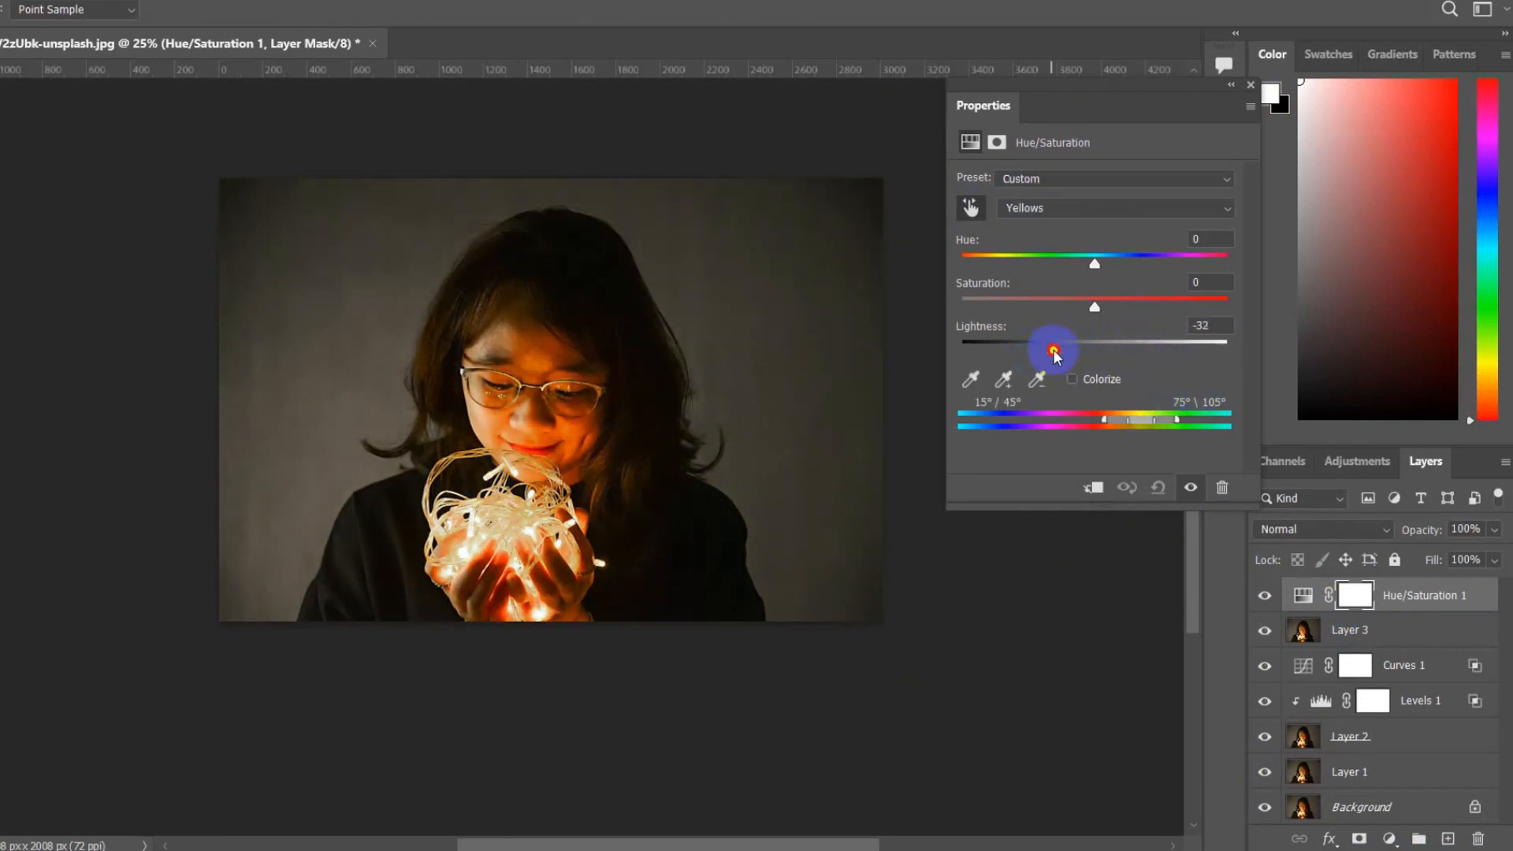
left_click_drag(1128, 309, 1147, 309)
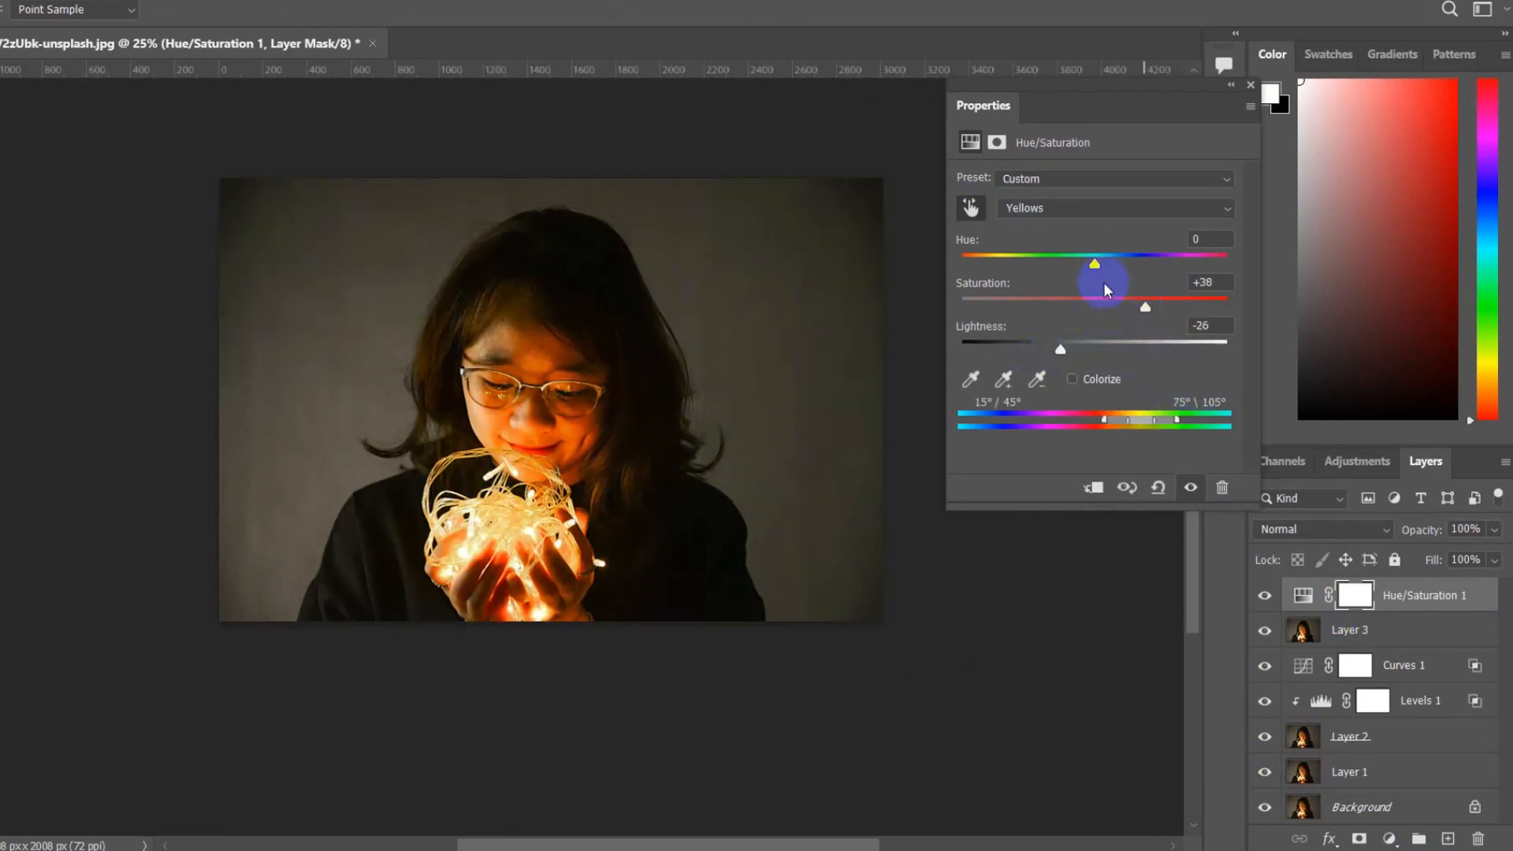
Lower the Reds saturation slightly, and set the Greens to lightness +31 and saturation about -6
left_click(1131, 209)
left_click(1122, 273)
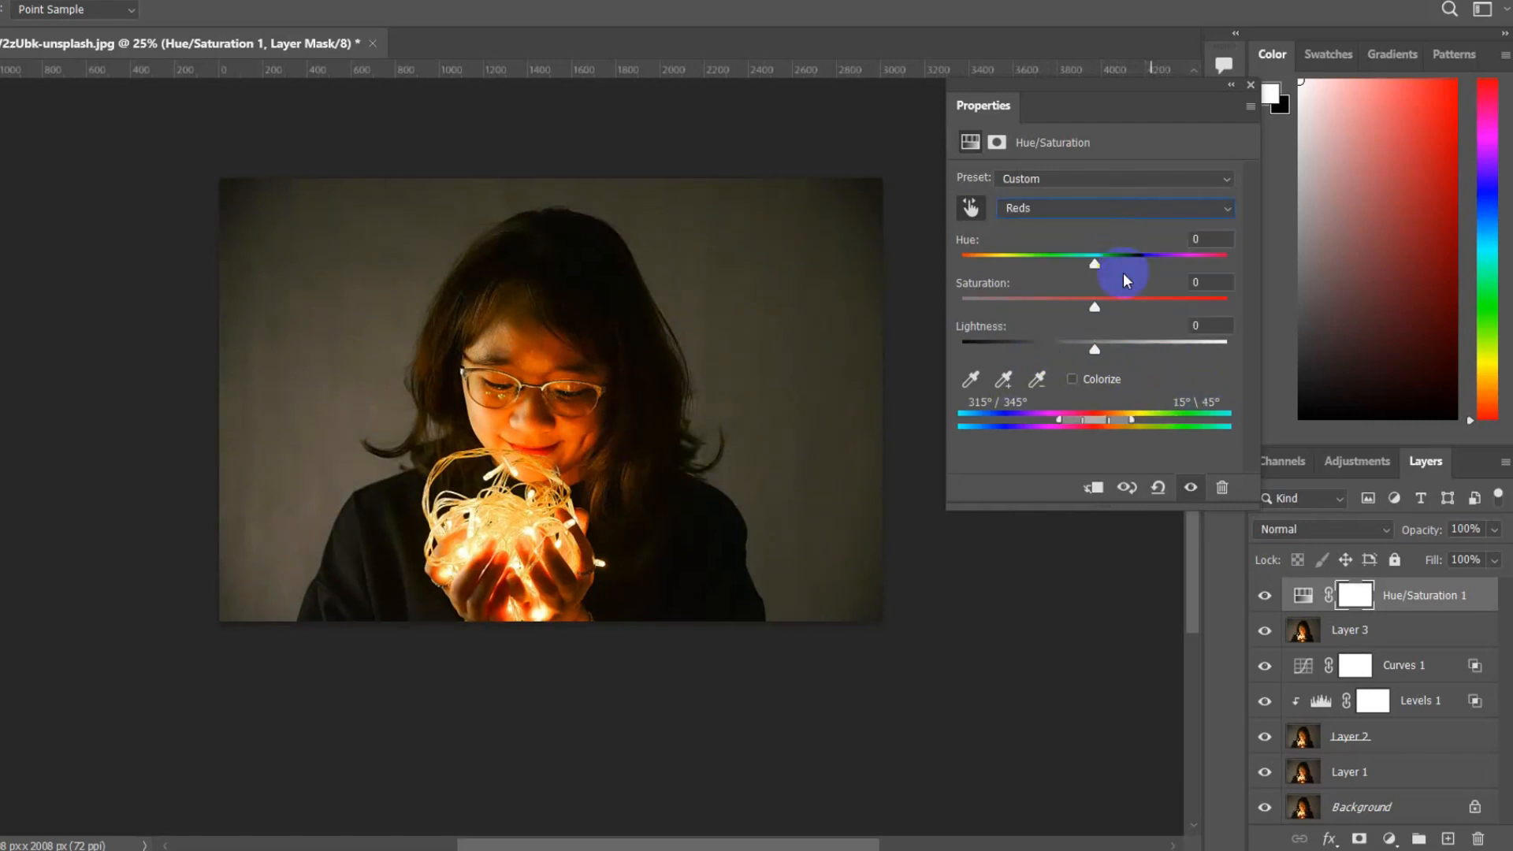
left_click_drag(1114, 313, 1077, 310)
left_click(1098, 210)
left_click(1095, 275)
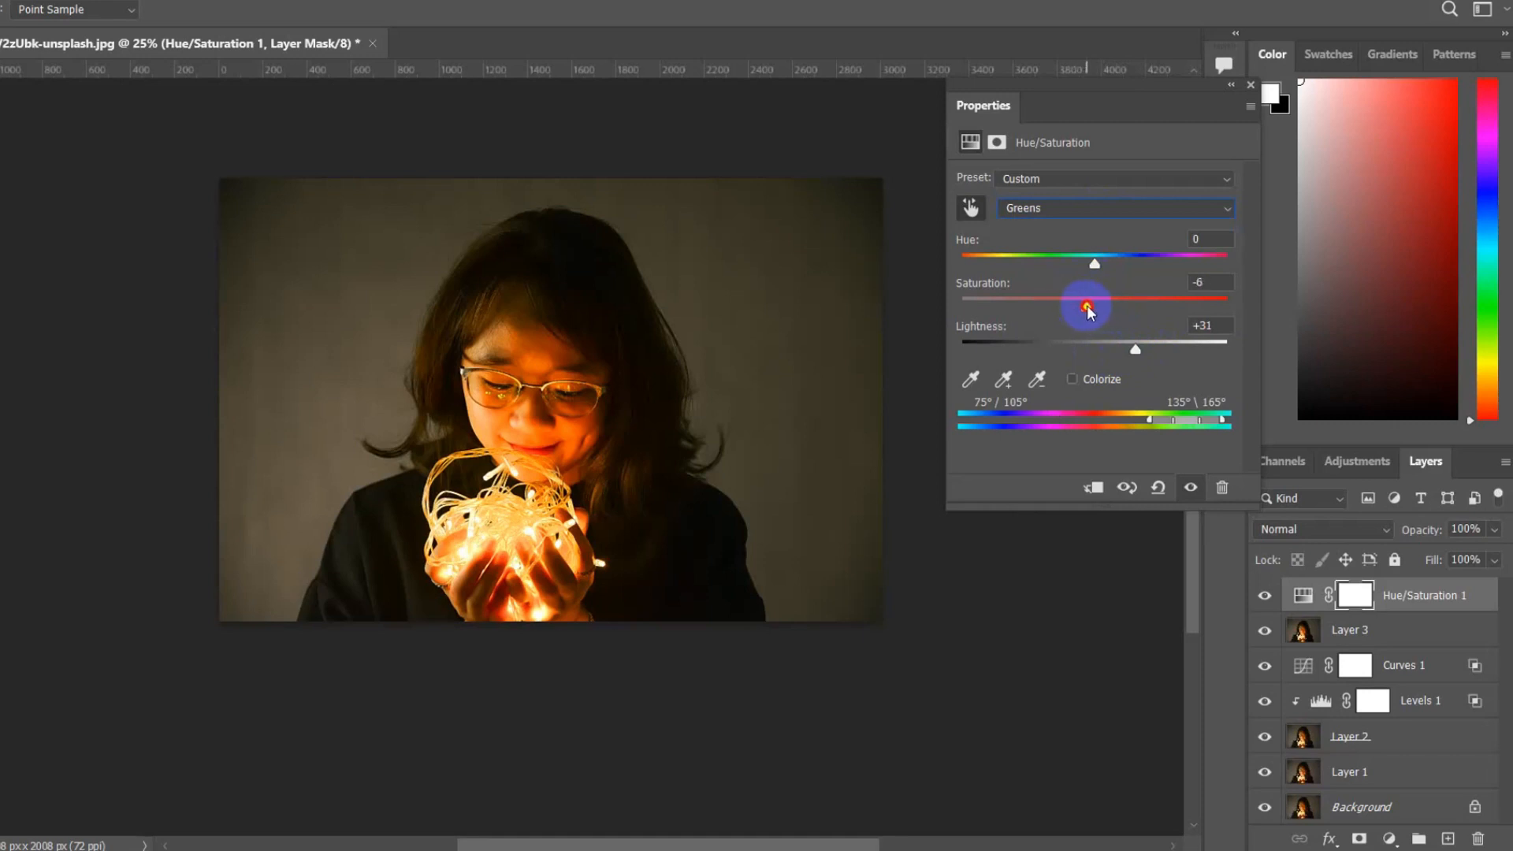
Reduce the Cyans saturation slightly, and adjust the Blues saturation and hue upward
left_click(1097, 208)
left_click(1092, 295)
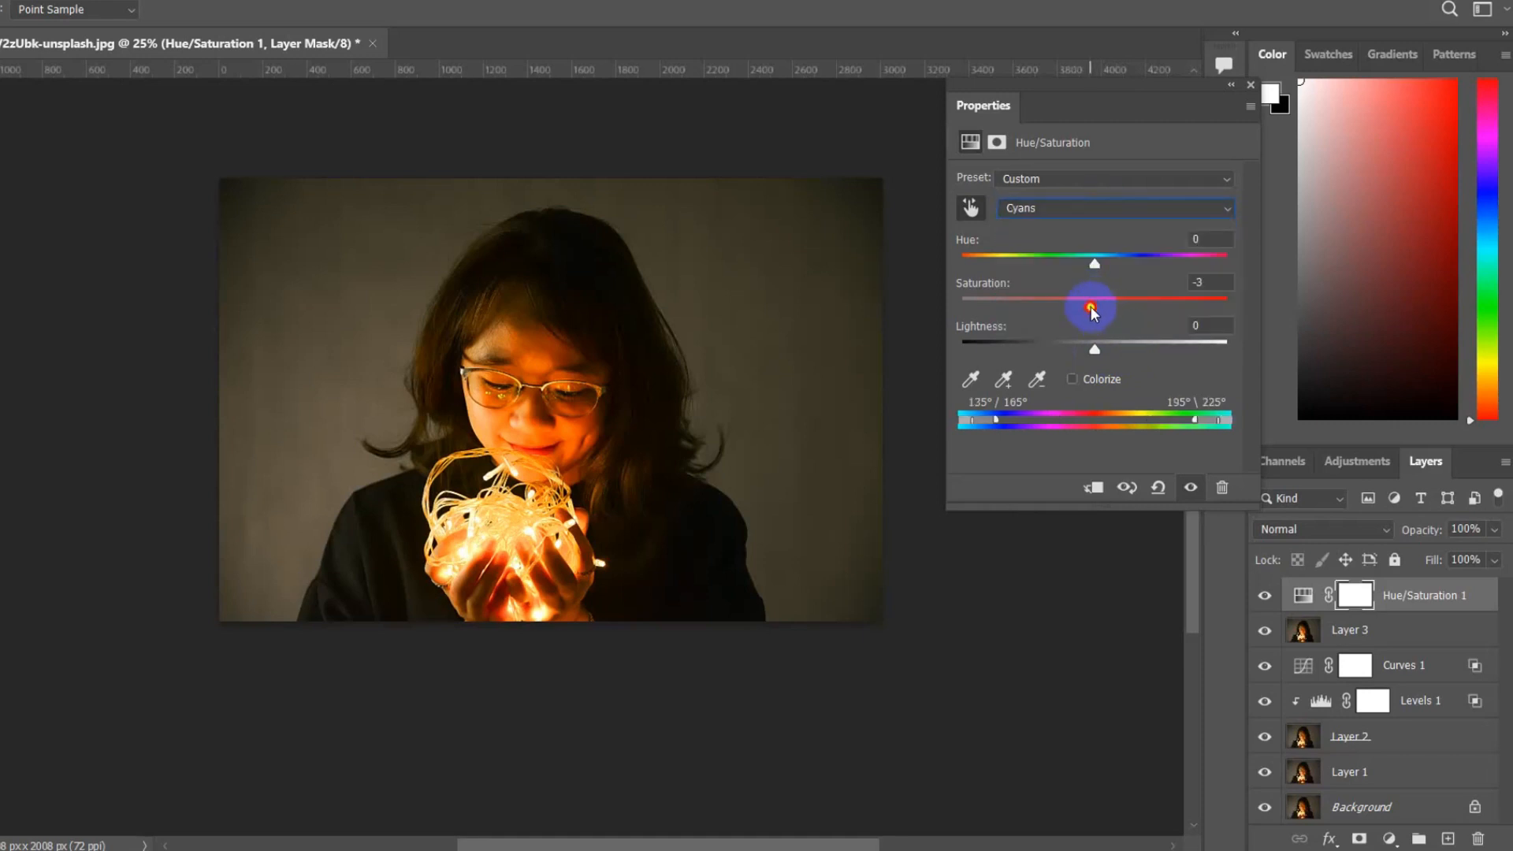
mouse_move(1092, 311)
left_mouse_down()
mouse_move(1048, 307)
mouse_move(1076, 310)
left_mouse_up()
left_click(1084, 208)
left_click(1080, 294)
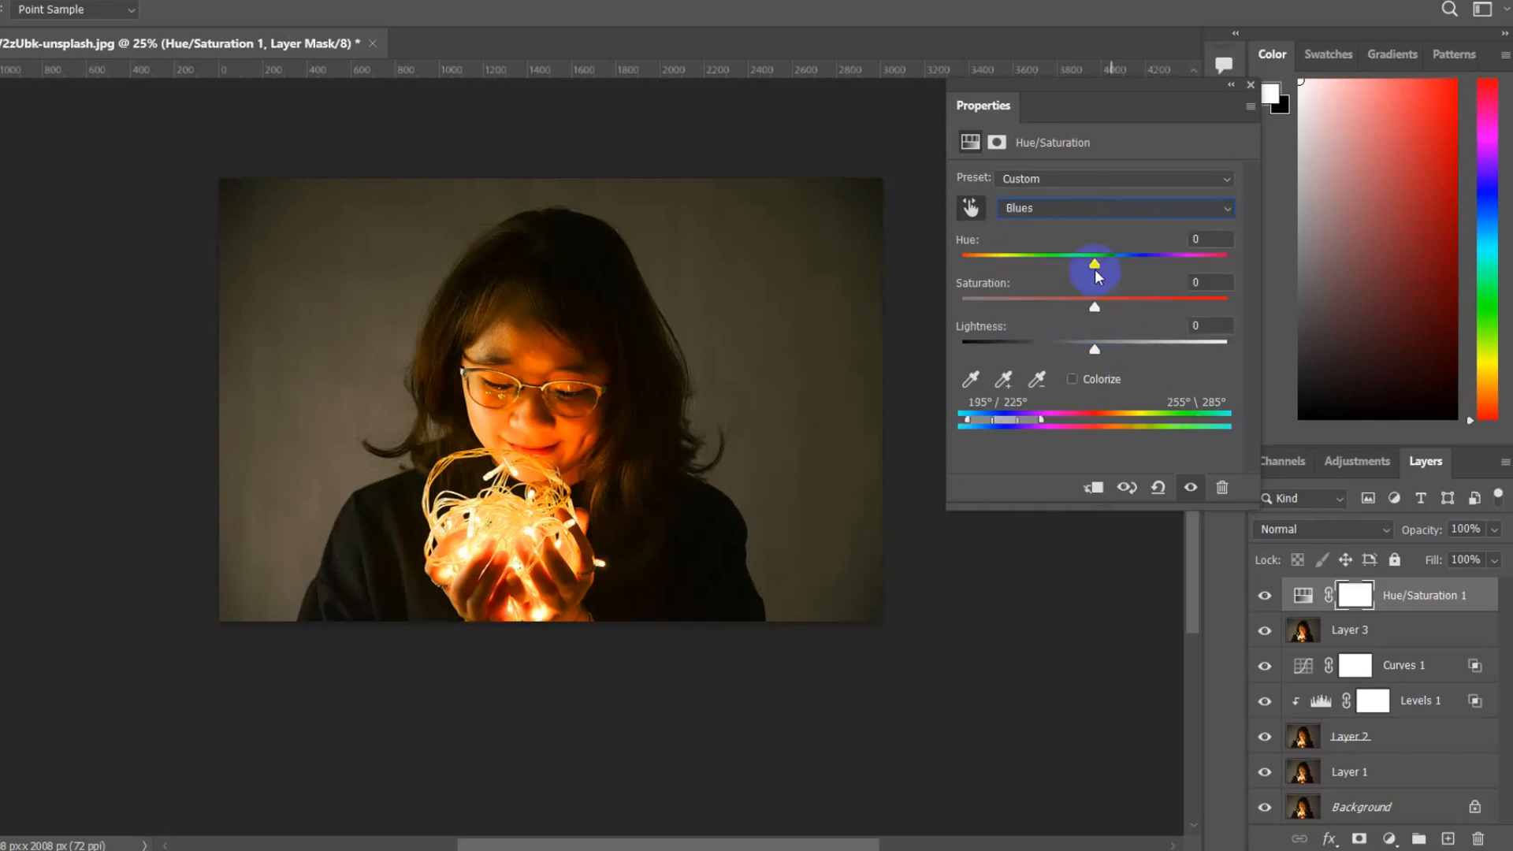
left_click_drag(1095, 312, 1183, 346)
left_click_drag(1095, 264, 1119, 262)
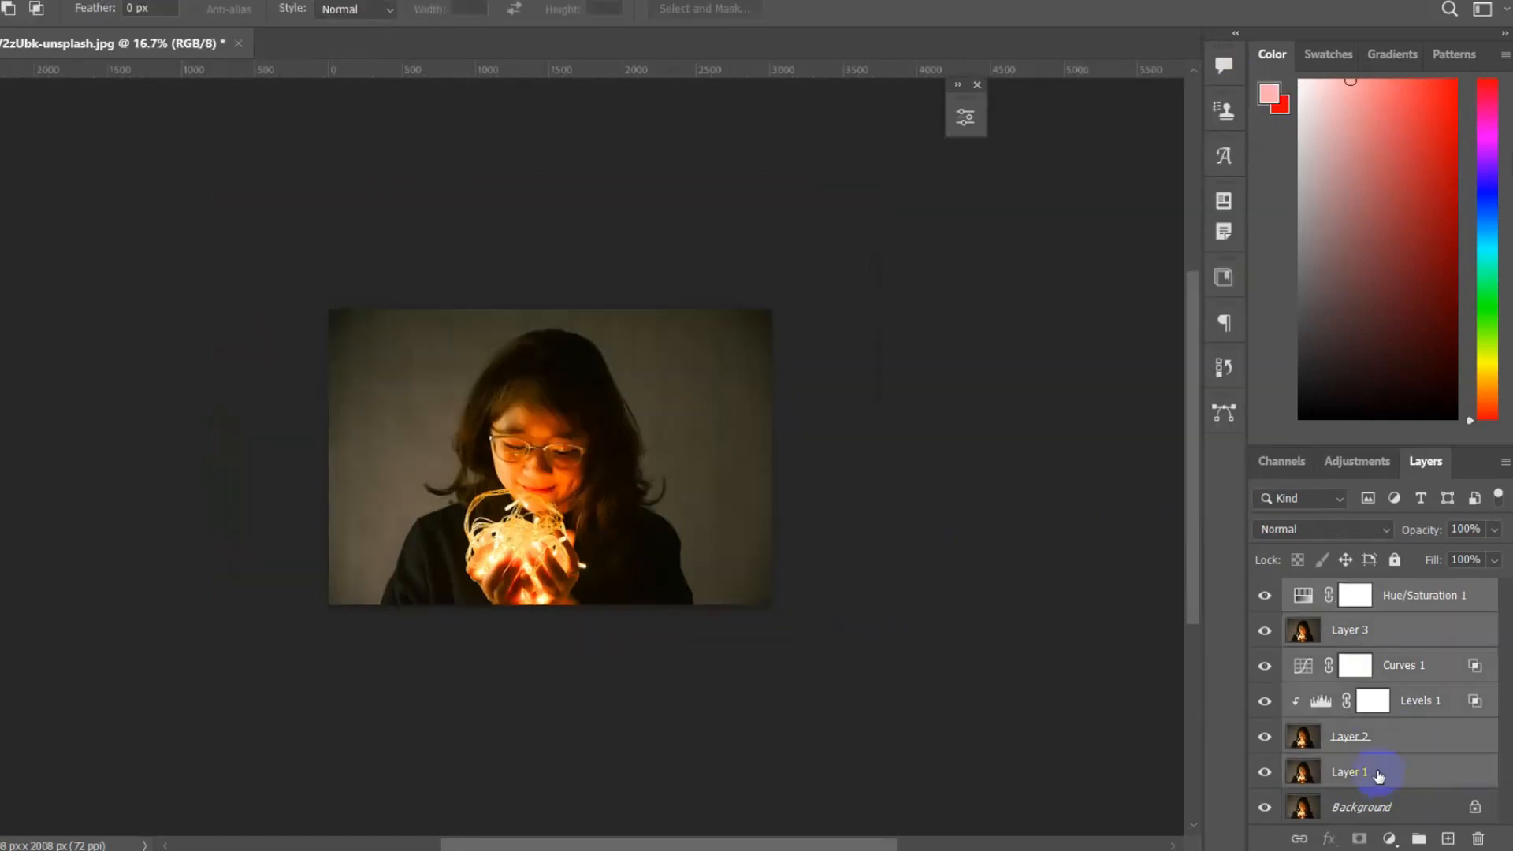
Group all layers from Hue/Saturation 1 down to Layer 1, leaving the Background outside the group
left_click(1374, 771, "shift")
key("ctrl+g")
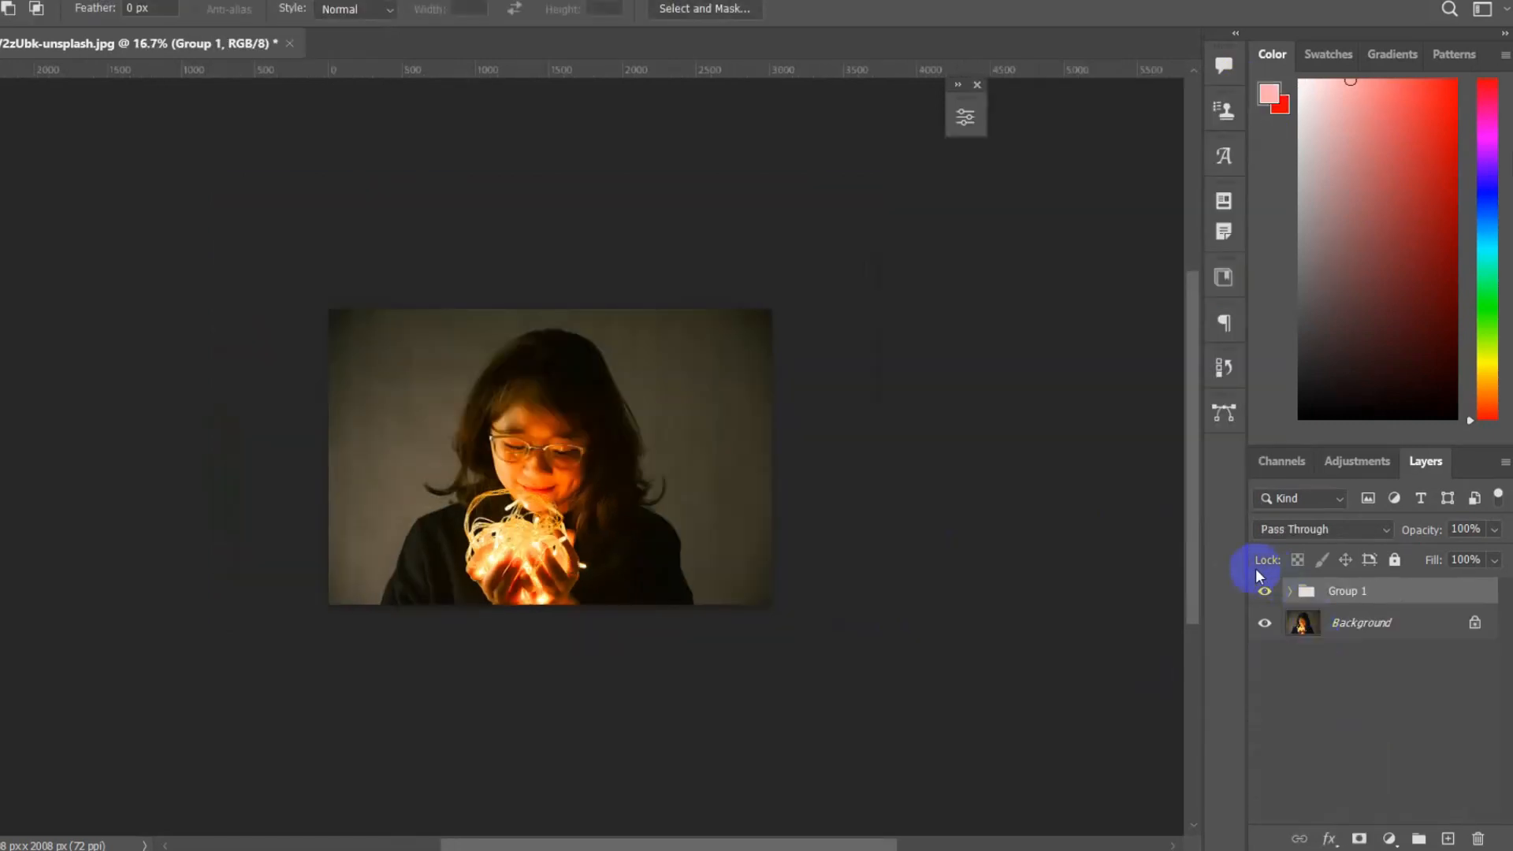
Compare the portrait with and without the grouped edits at a closer view, leaving the group visible
left_click(1268, 595)
left_click(1265, 592)
key("ctrl+plus")
key("ctrl+plus")
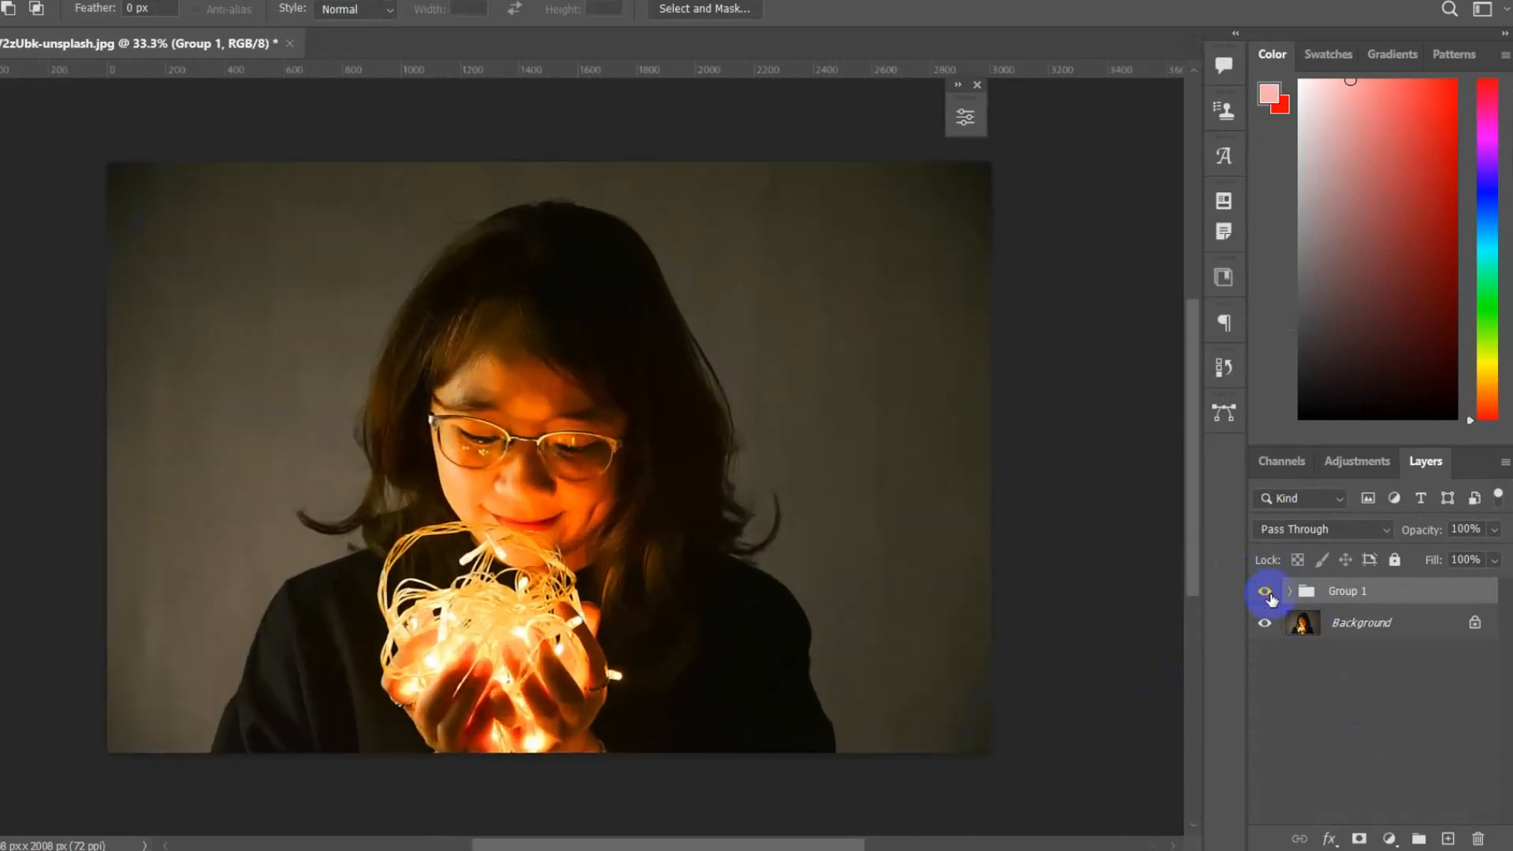
left_click(1263, 591)
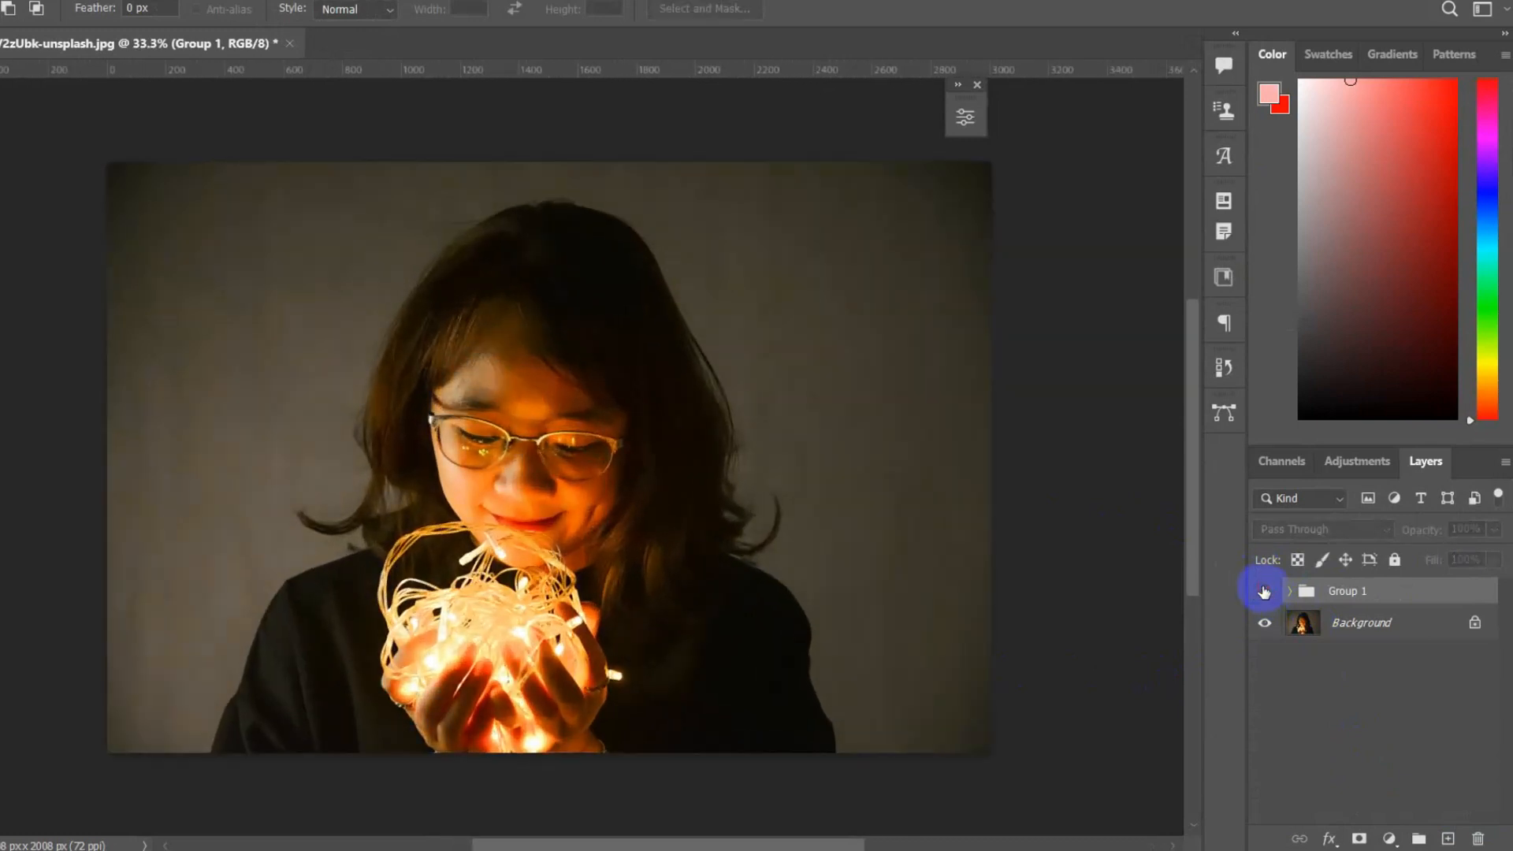
left_click(1264, 591)
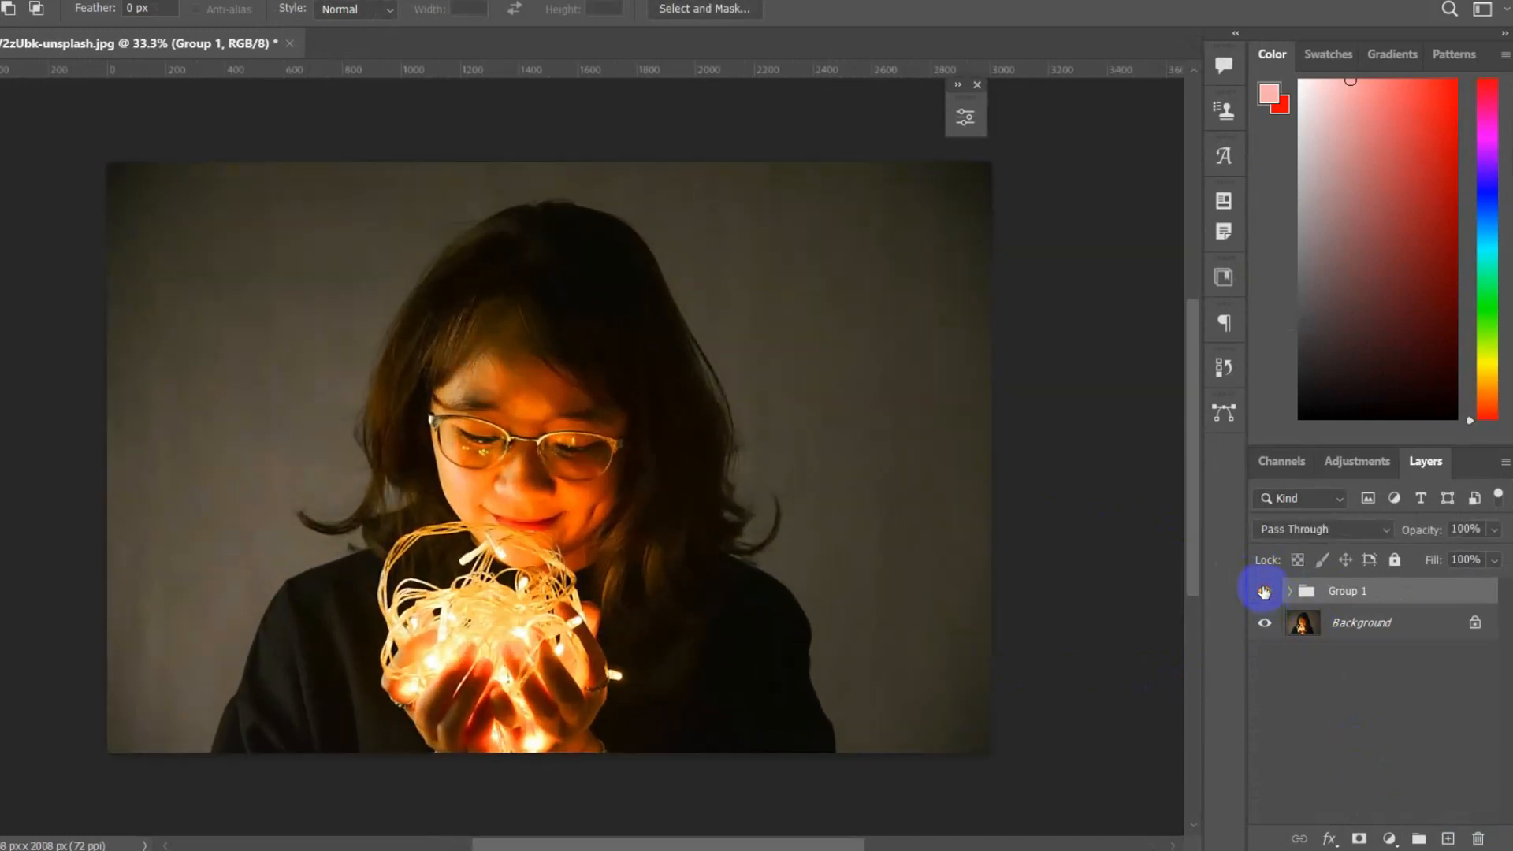
left_click(1264, 591)
left_click(1264, 590)
left_click(1263, 590)
left_click(1263, 591)
left_click(1268, 594)
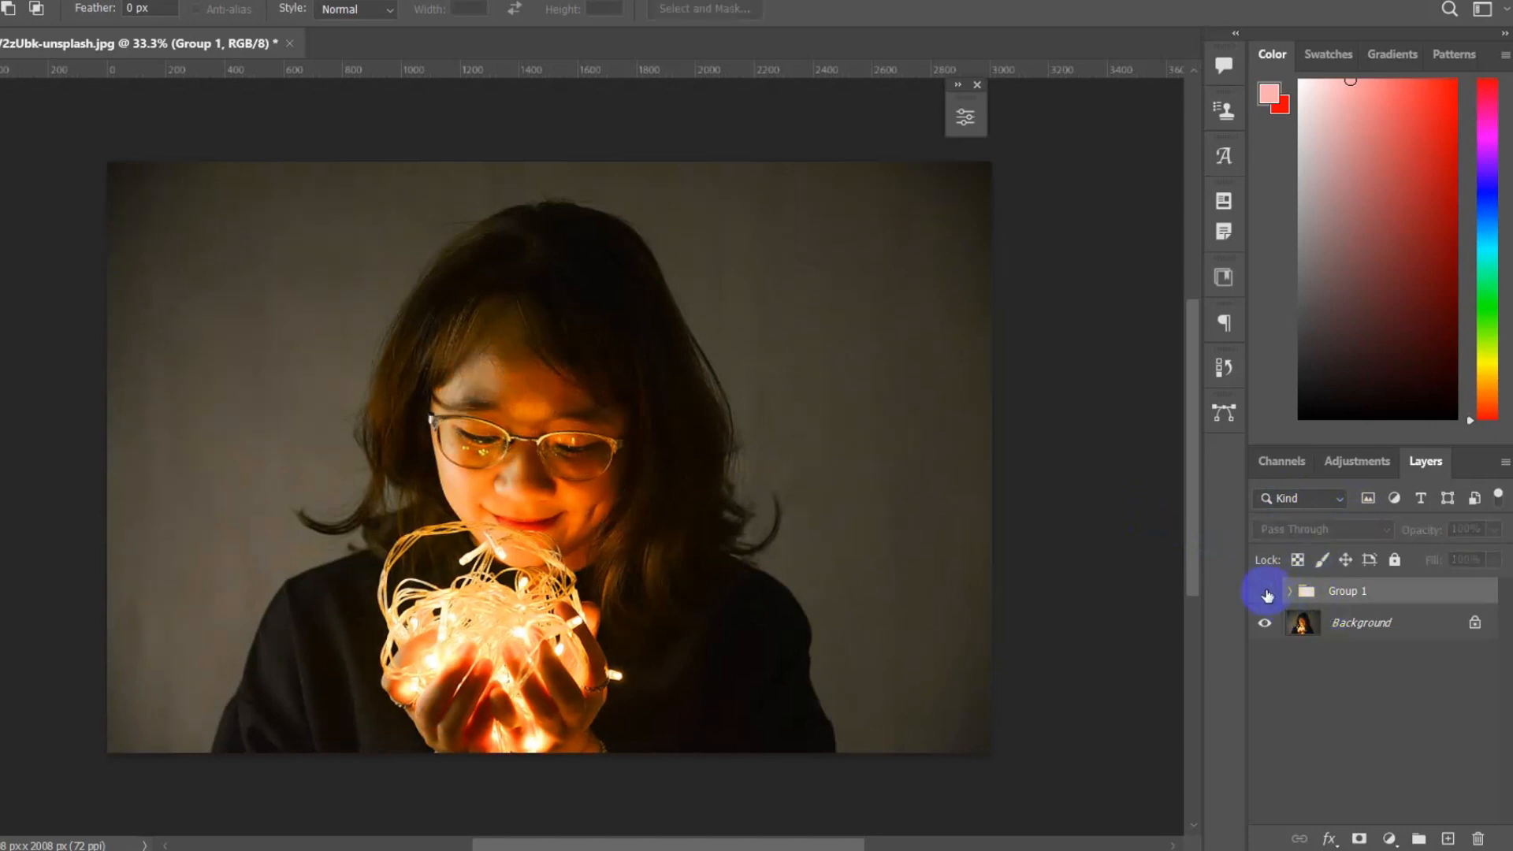
left_click(1265, 592)
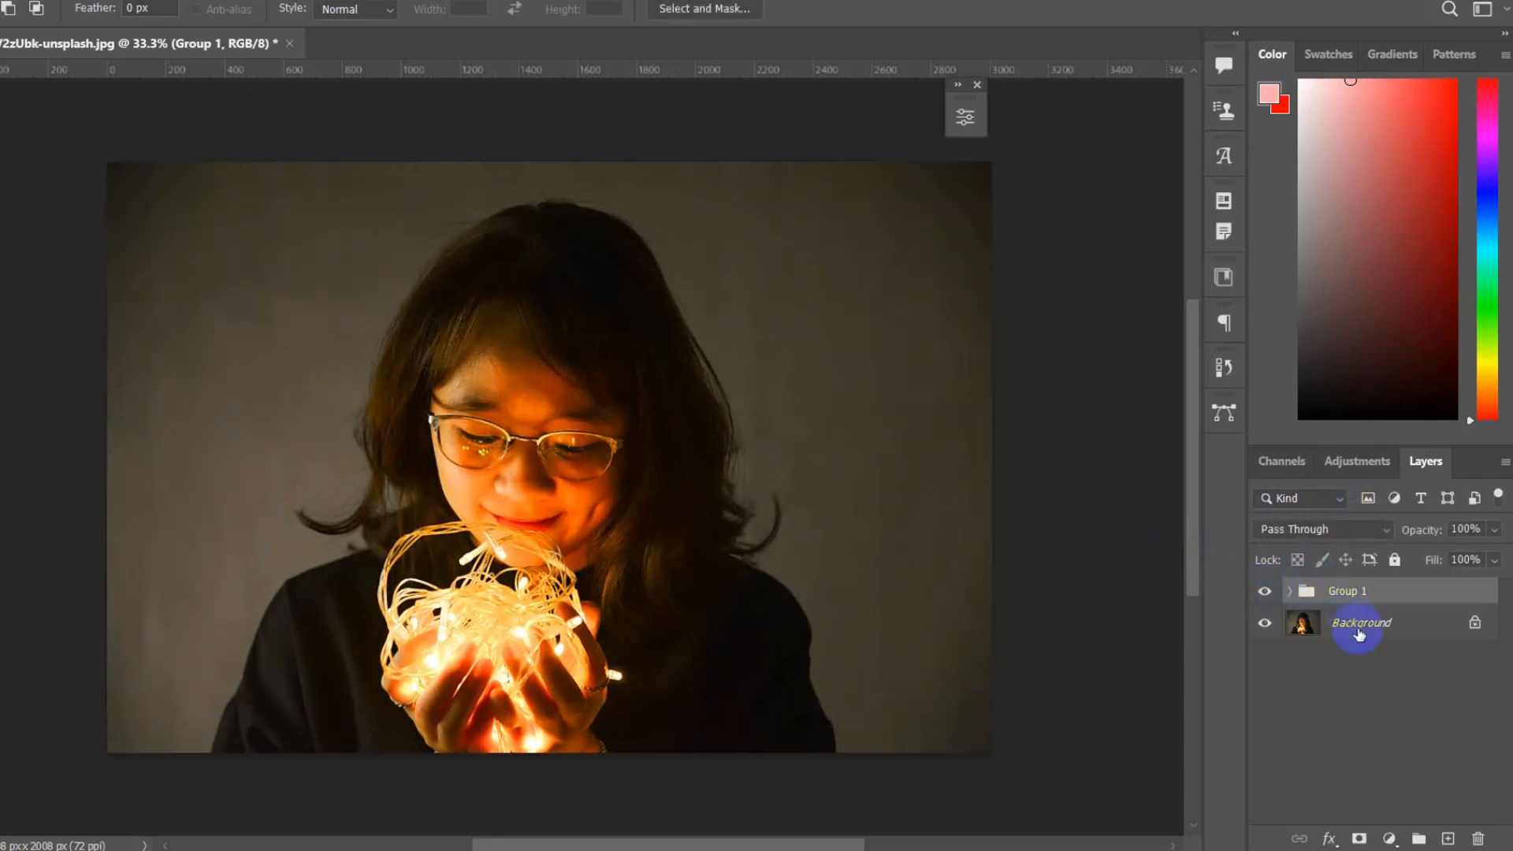